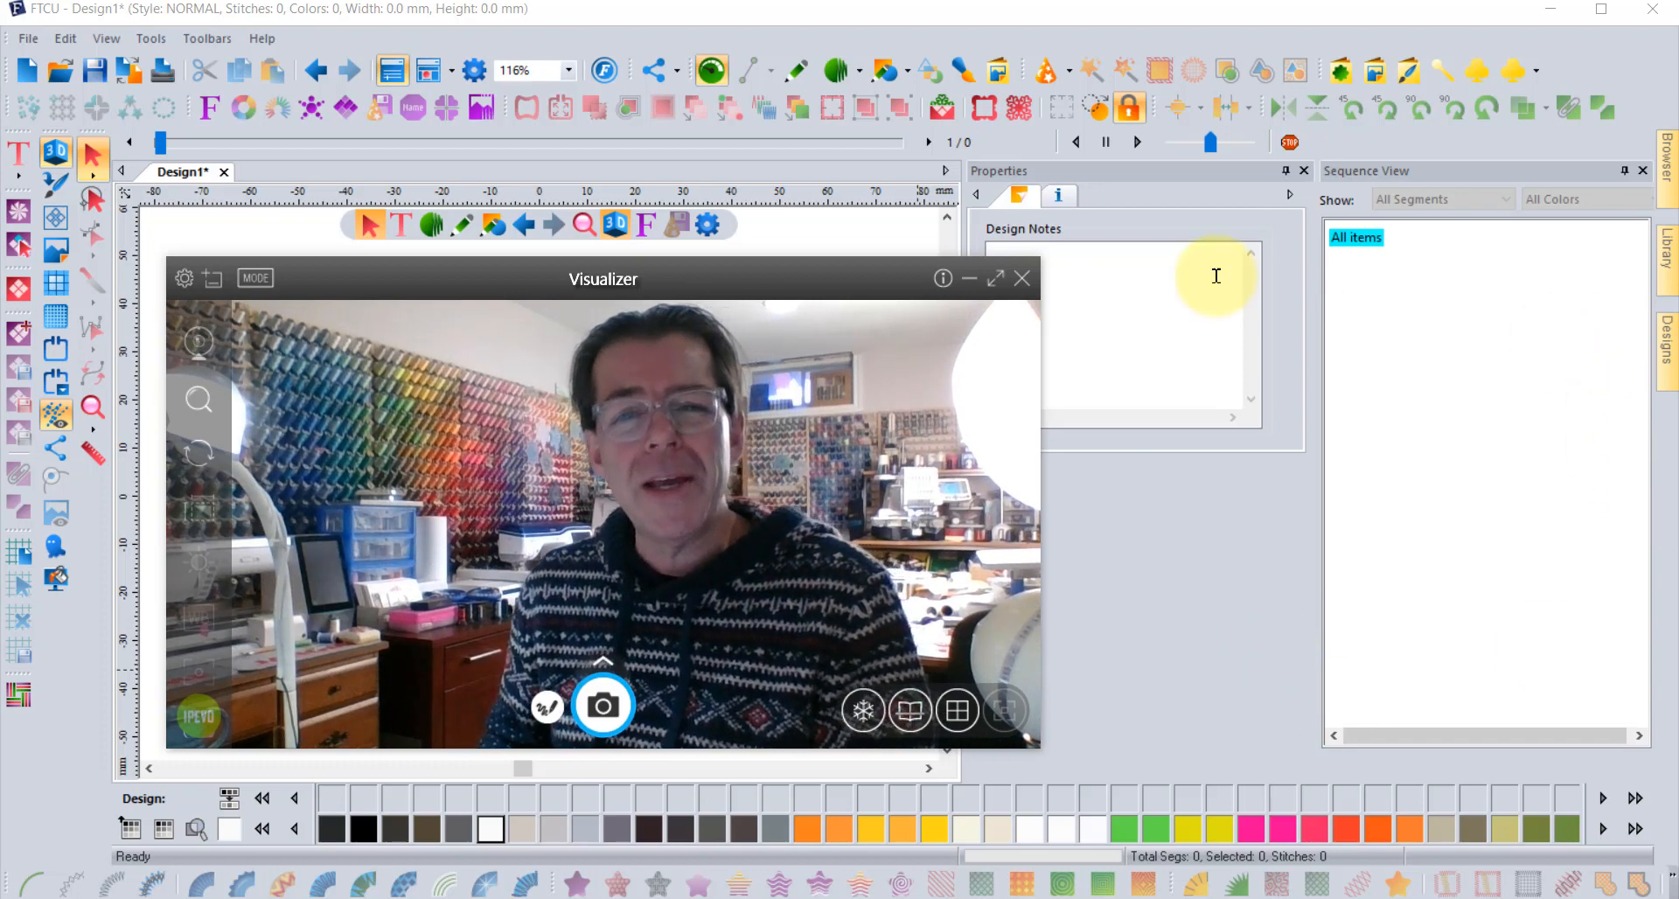
# Close the camera viewer, add light green (RGB 200, 247, 202) to the custom colors and apply it as the design background
pyautogui.click(1021, 278)
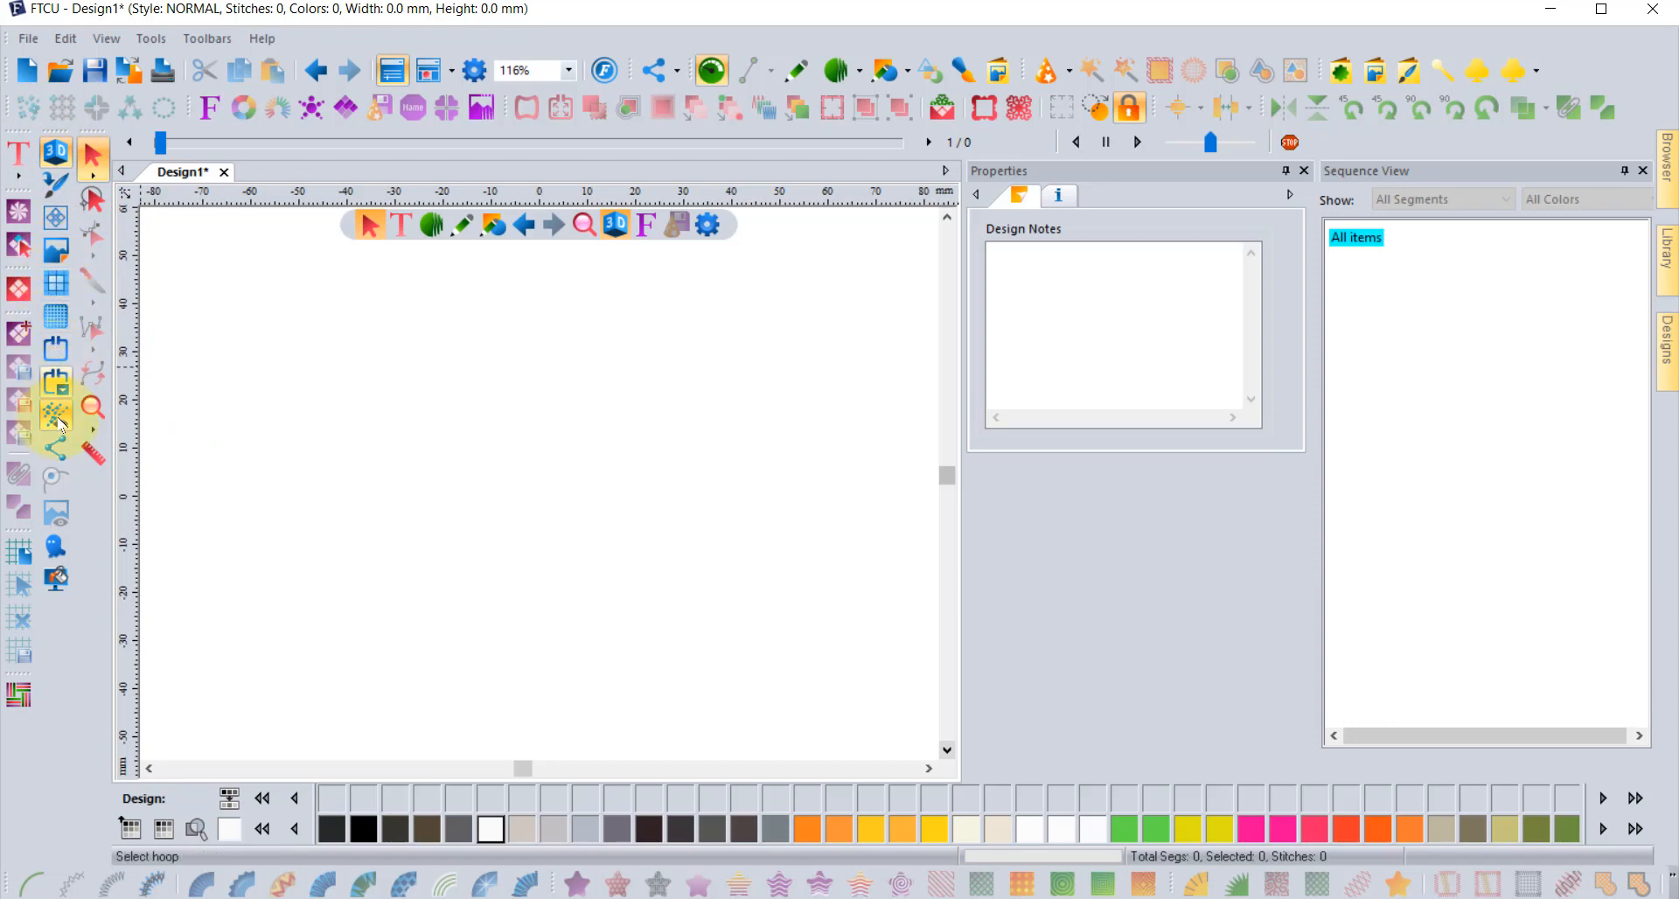
pyautogui.click(56, 580)
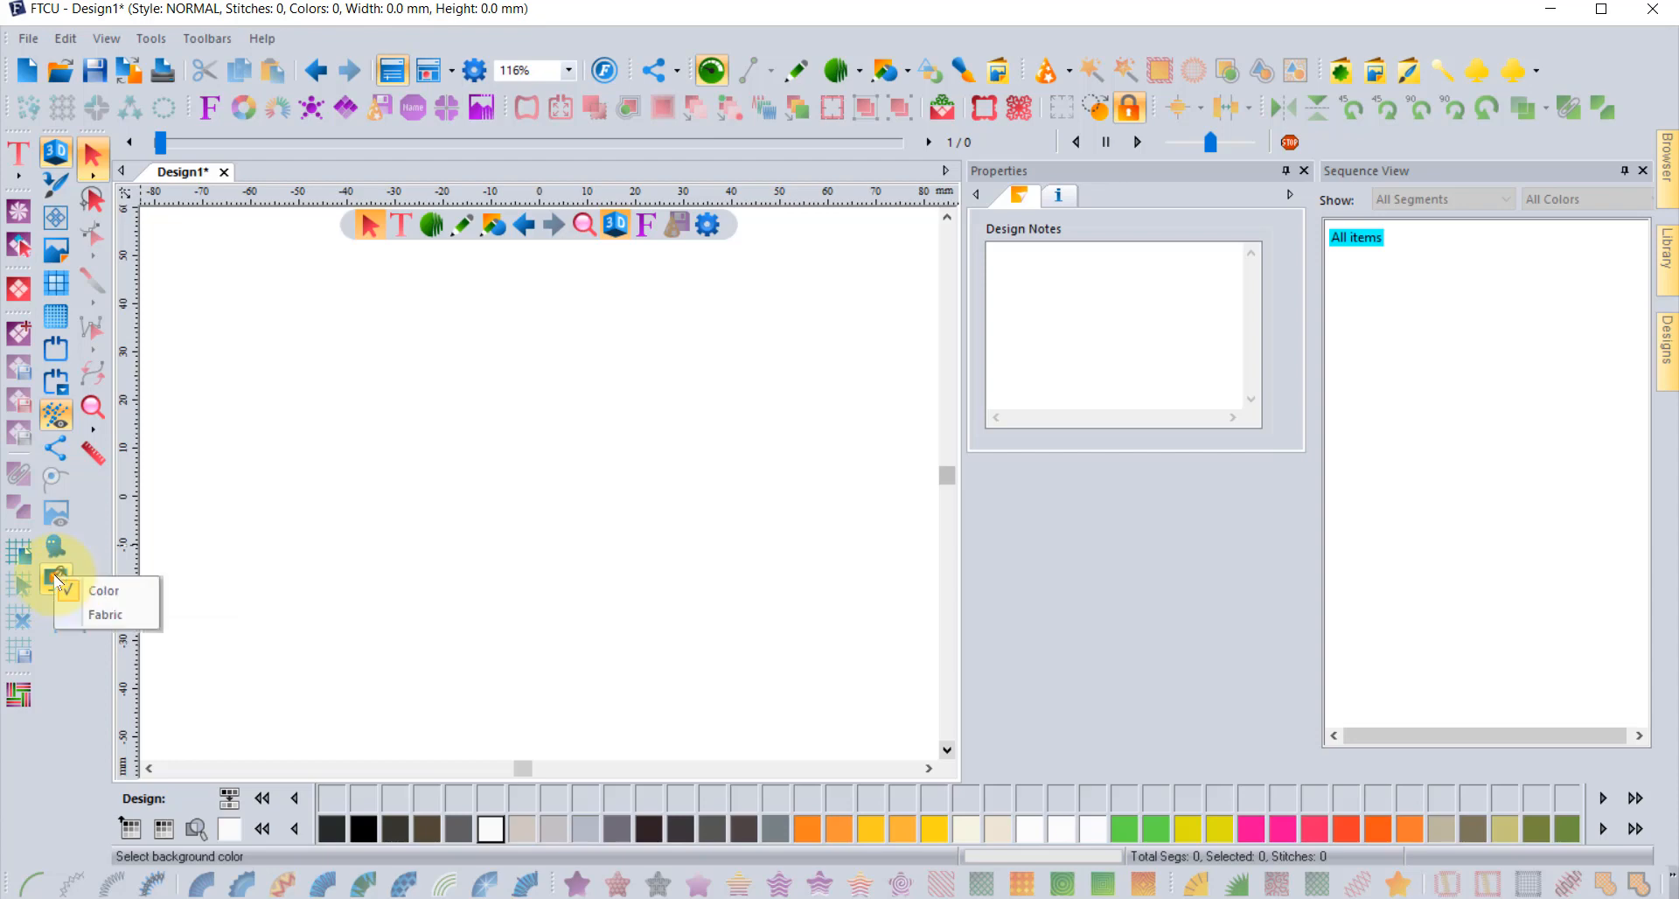
pyautogui.click(123, 593)
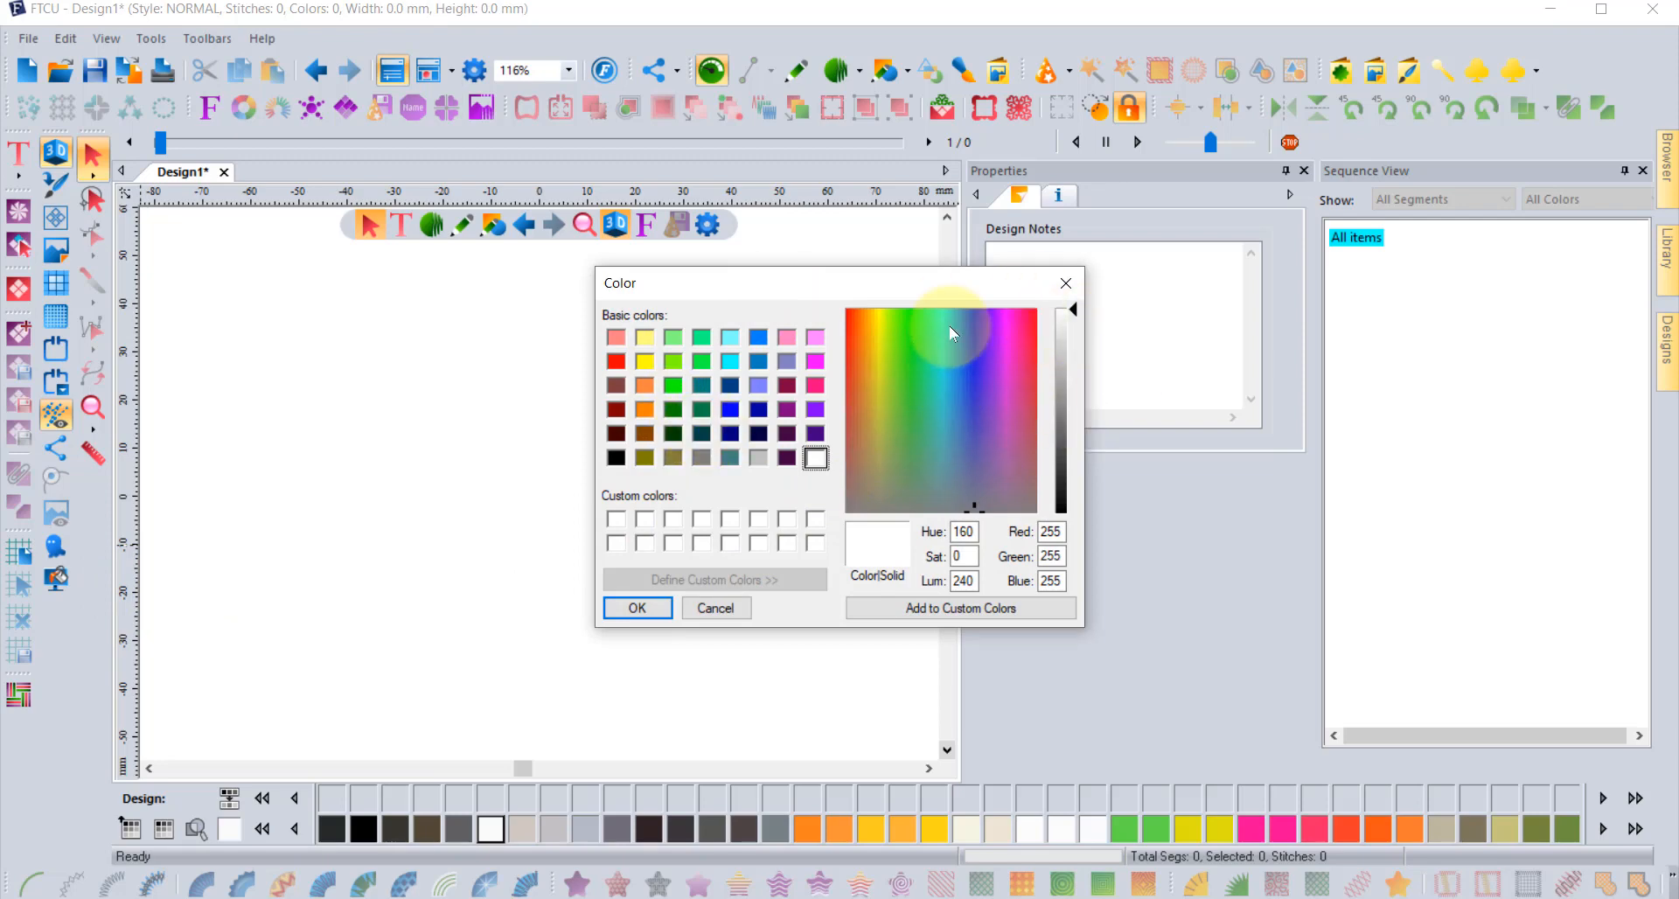
pyautogui.click(912, 360)
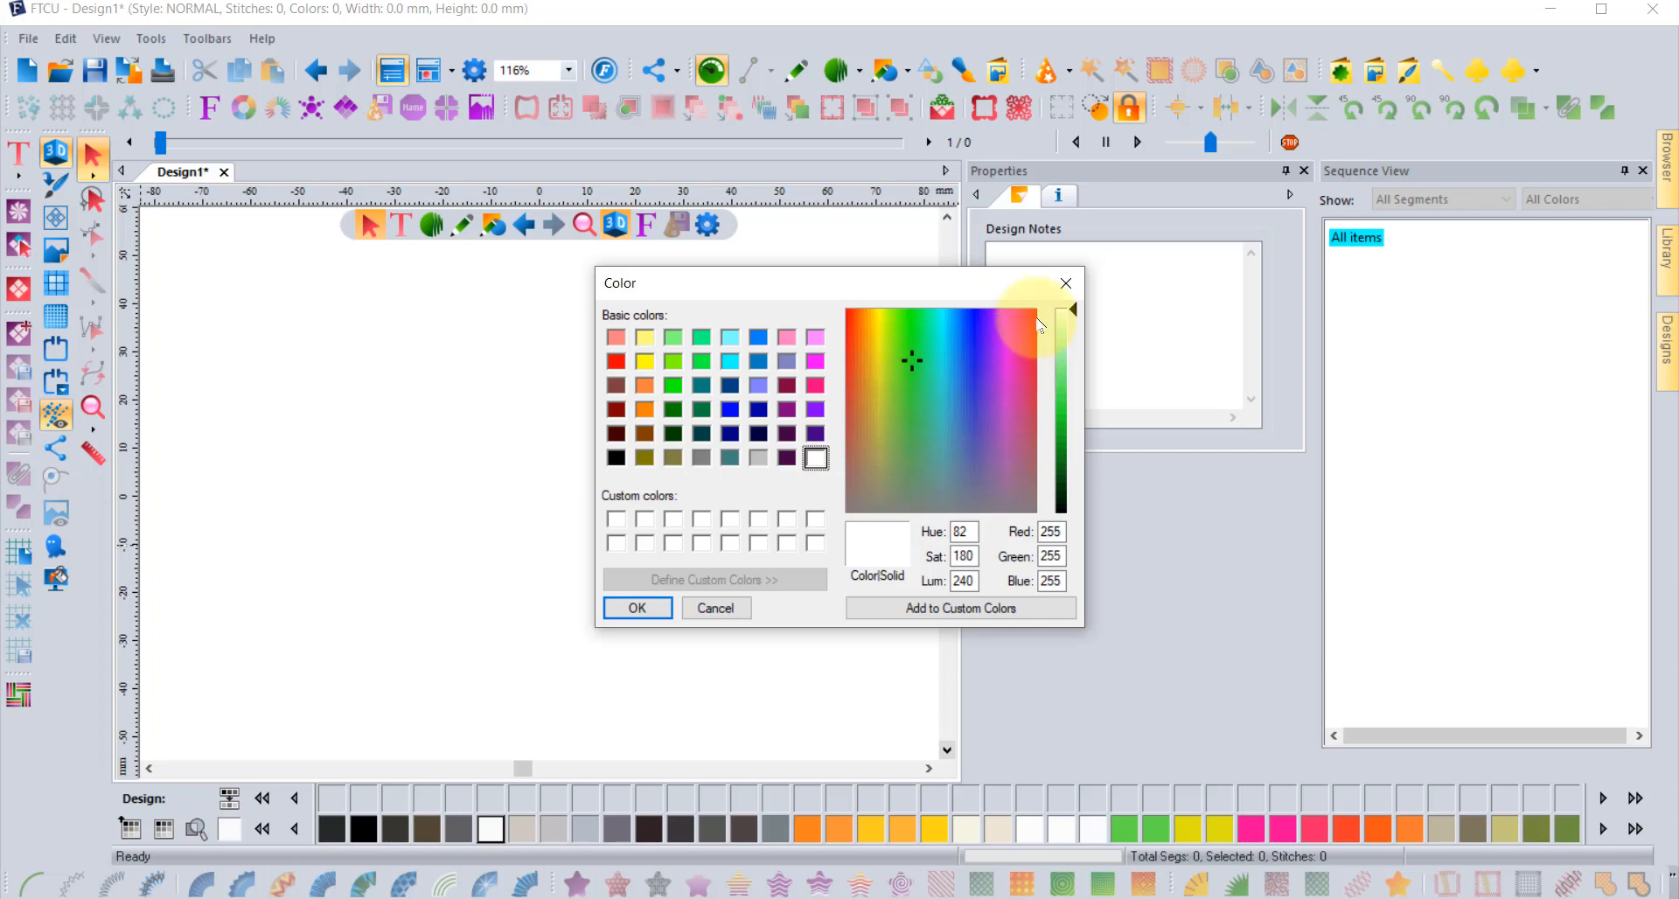
pyautogui.moveTo(1075, 319)
pyautogui.mouseDown()
pyautogui.moveTo(1072, 464)
pyautogui.moveTo(1072, 339)
pyautogui.mouseUp()
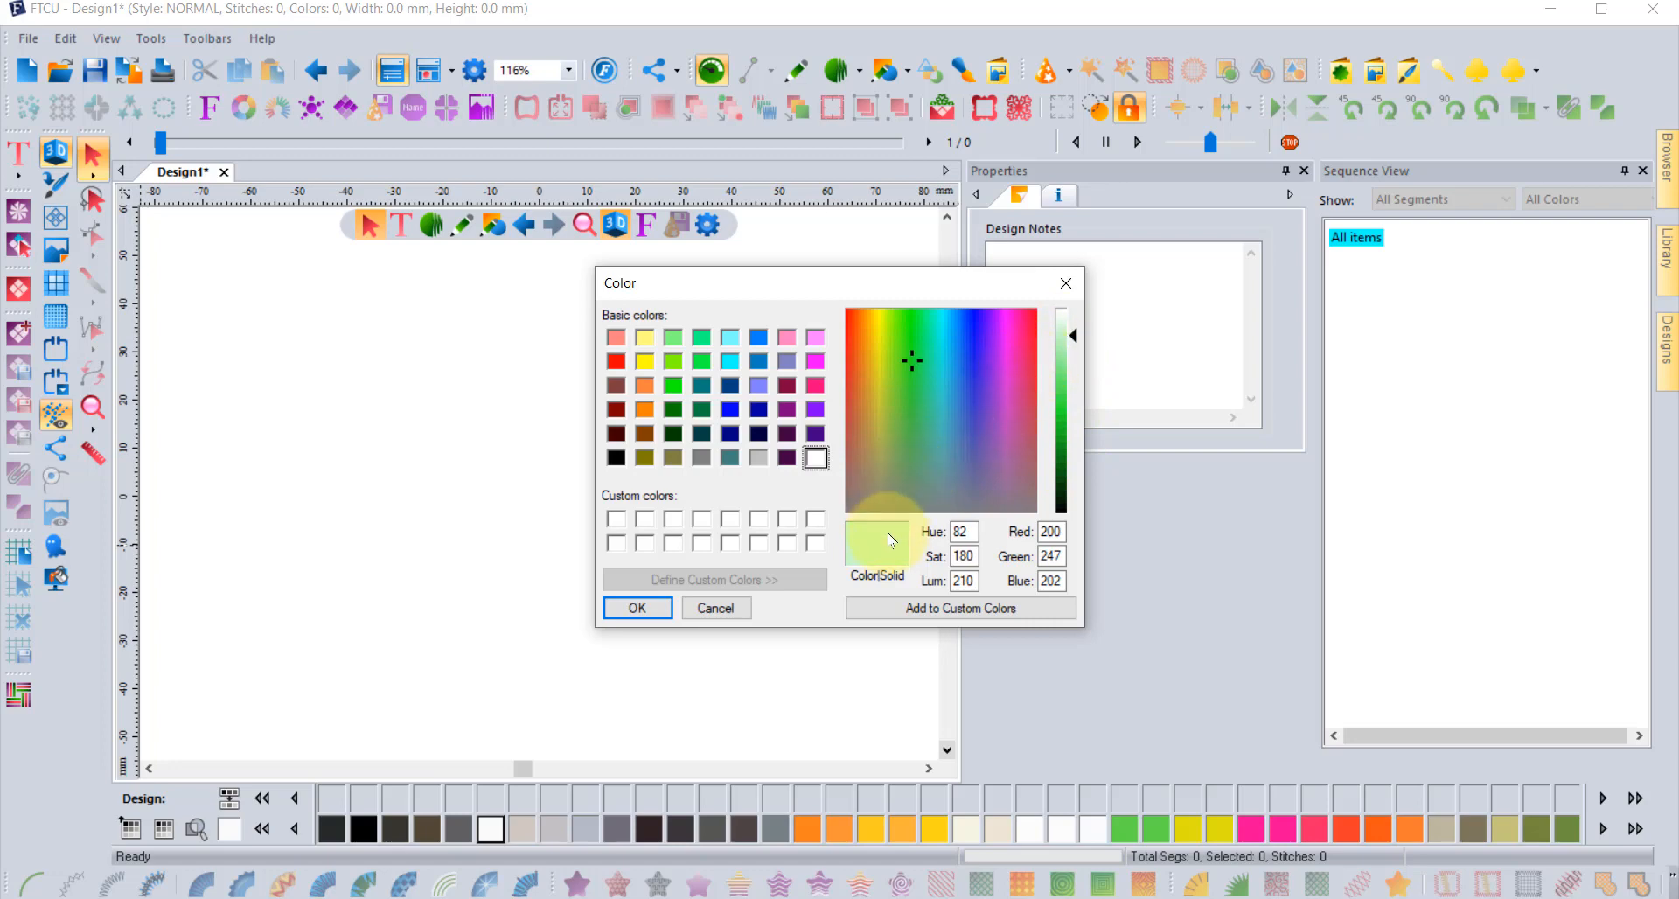
pyautogui.click(920, 613)
pyautogui.click(616, 521)
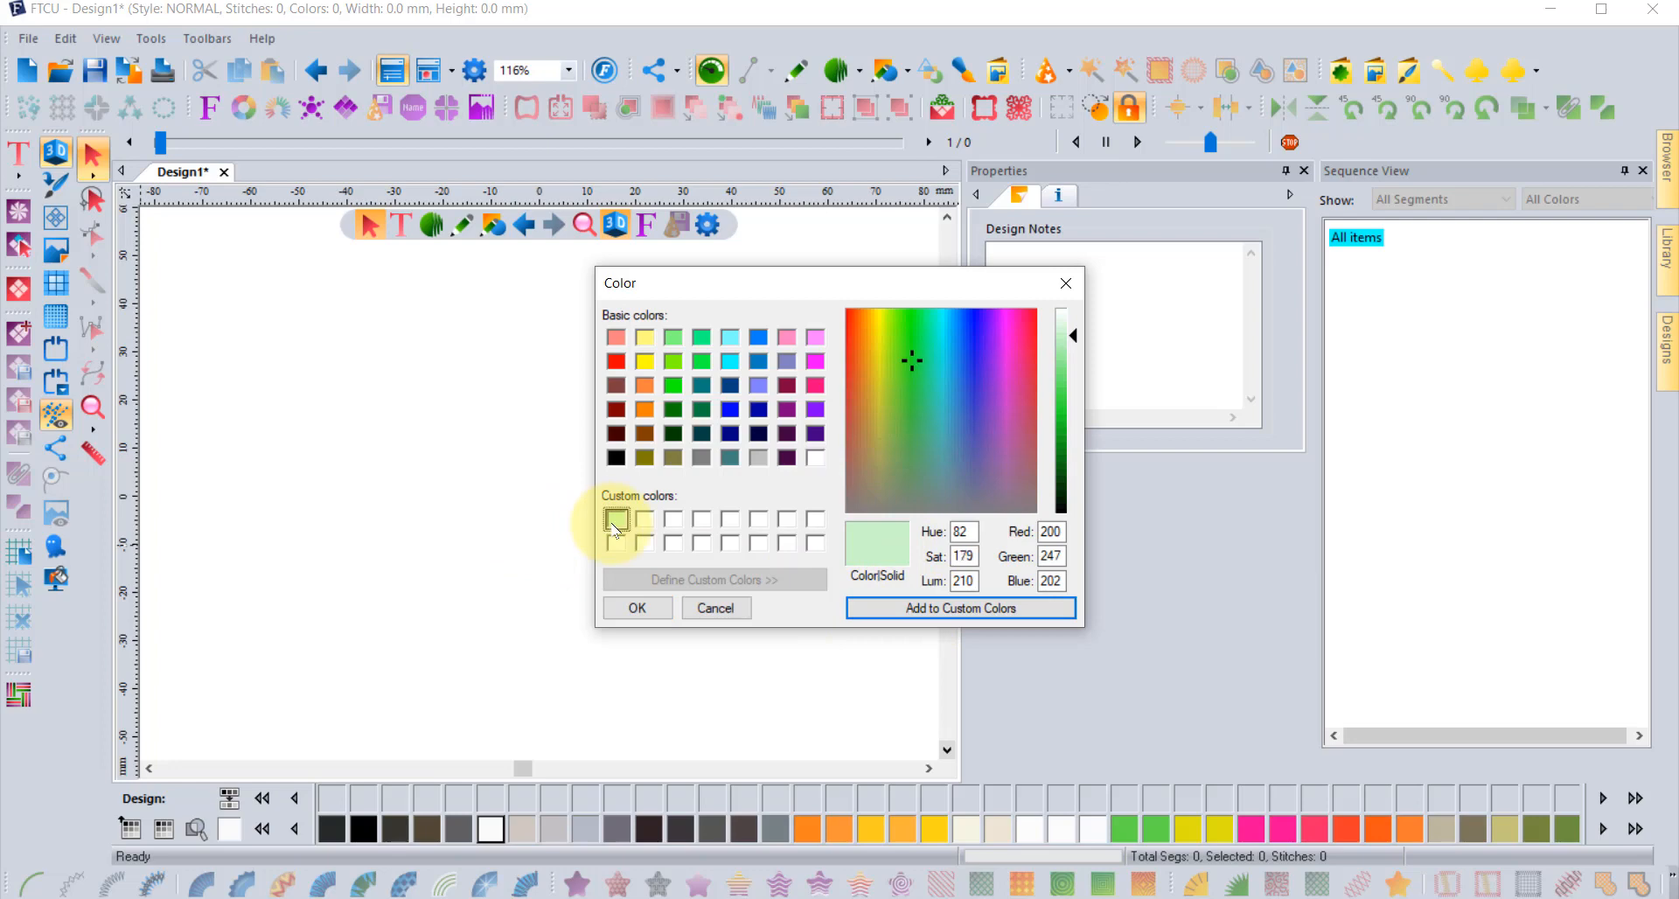
pyautogui.click(639, 608)
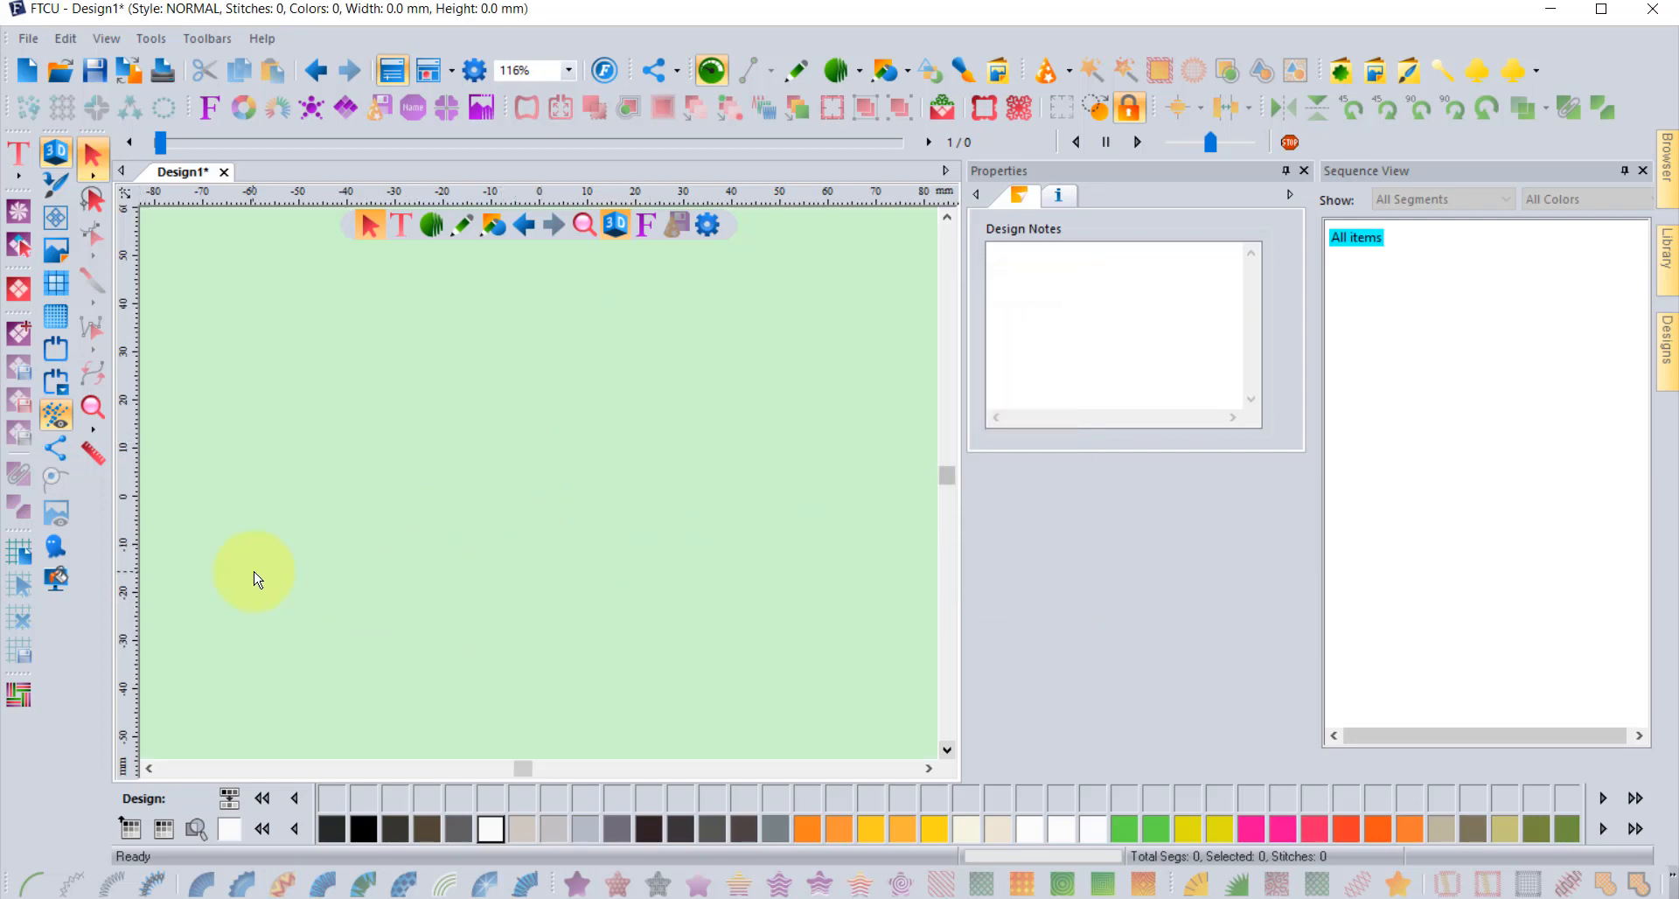
# Replace the background with the fabric image 110015.bmp from the Fabric folder
pyautogui.click(55, 581)
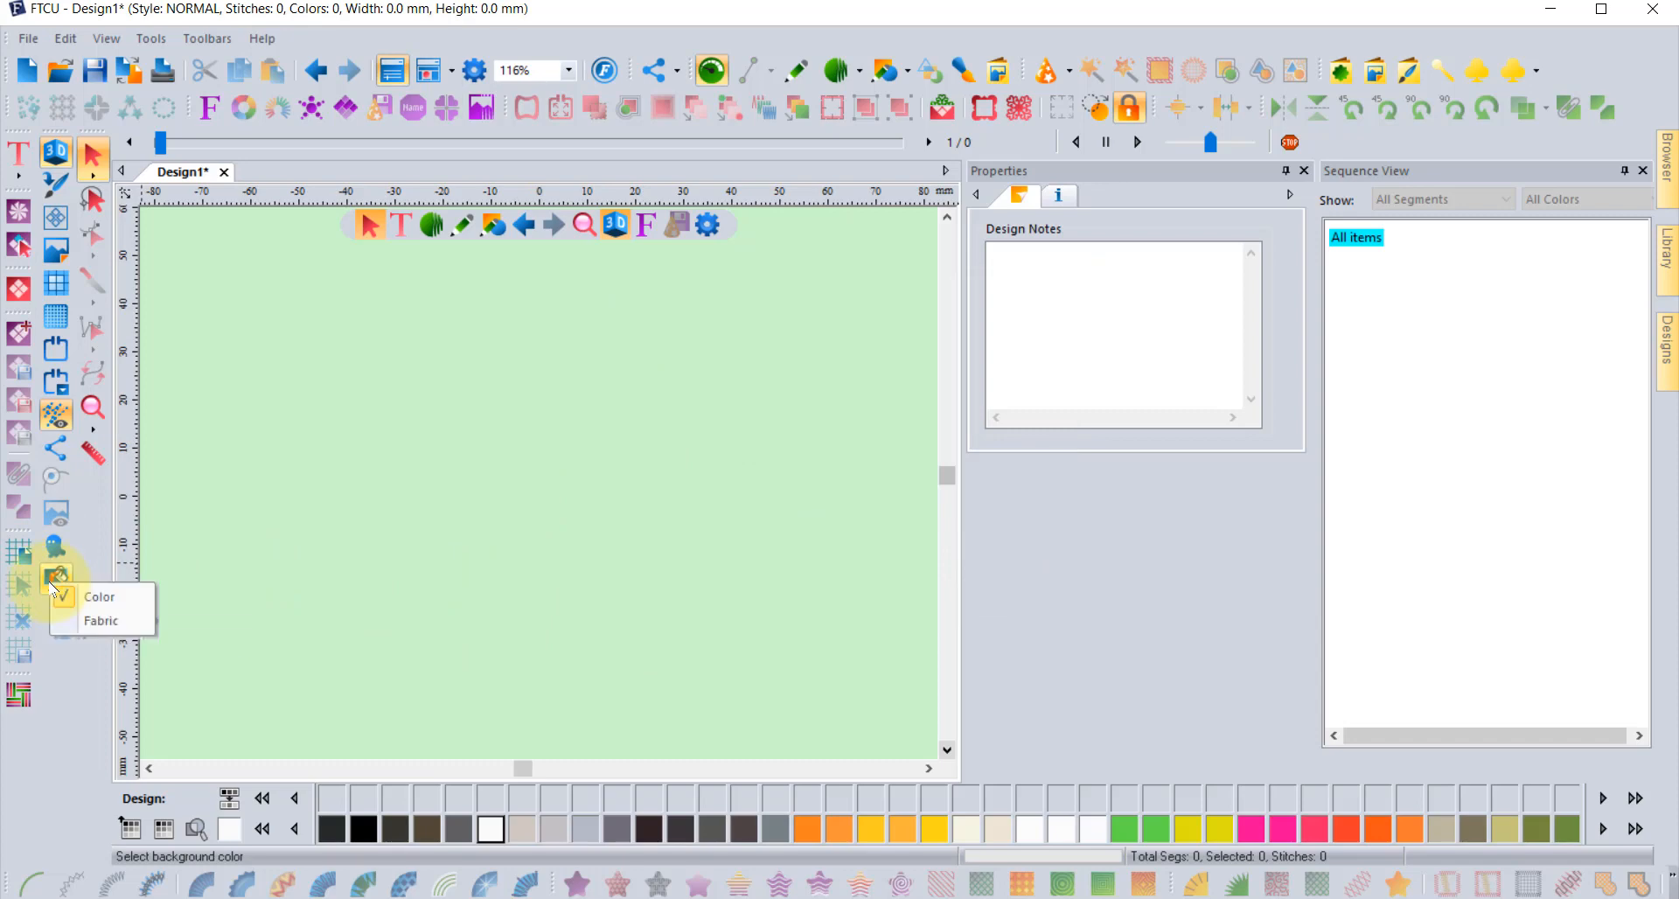
pyautogui.click(126, 626)
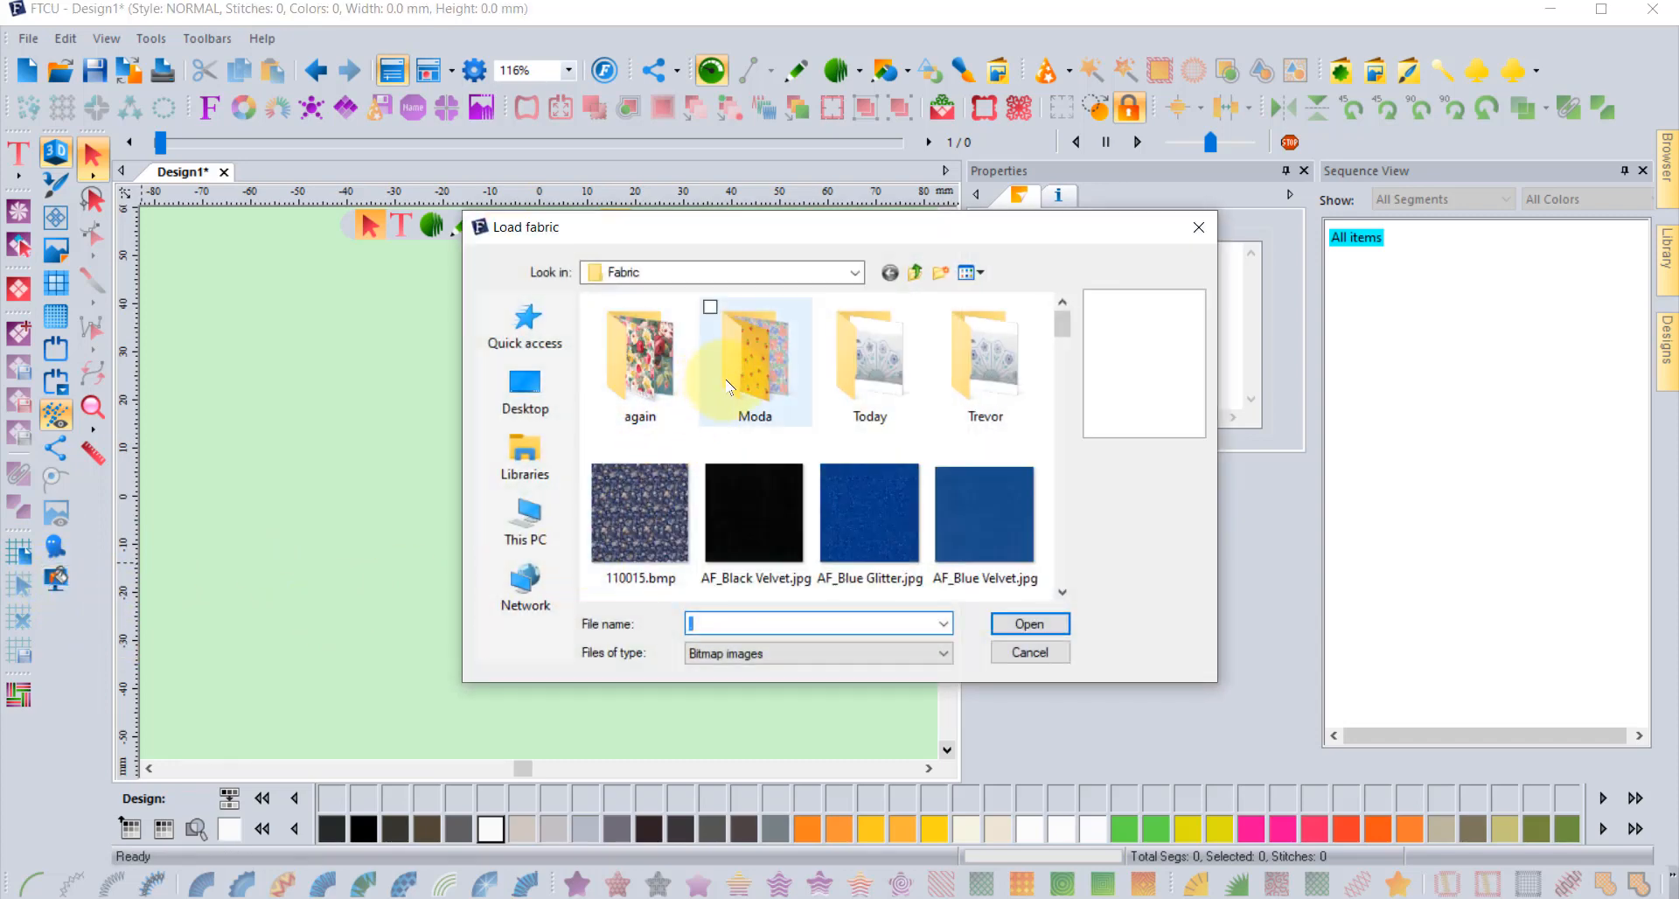
pyautogui.click(645, 518)
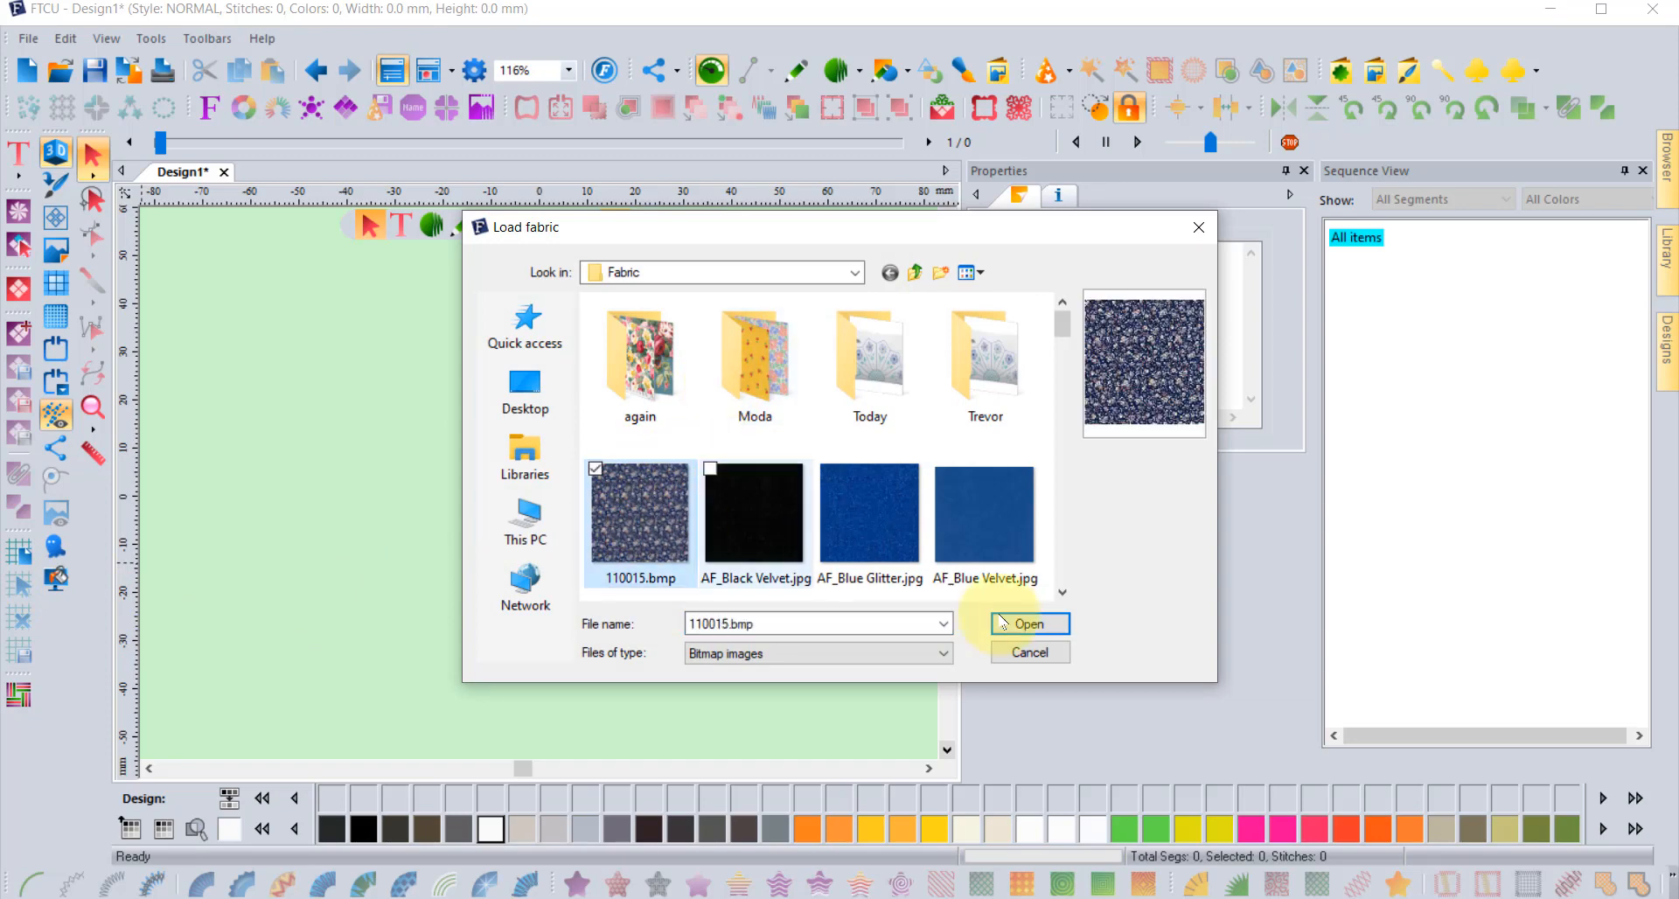
pyautogui.click(1001, 623)
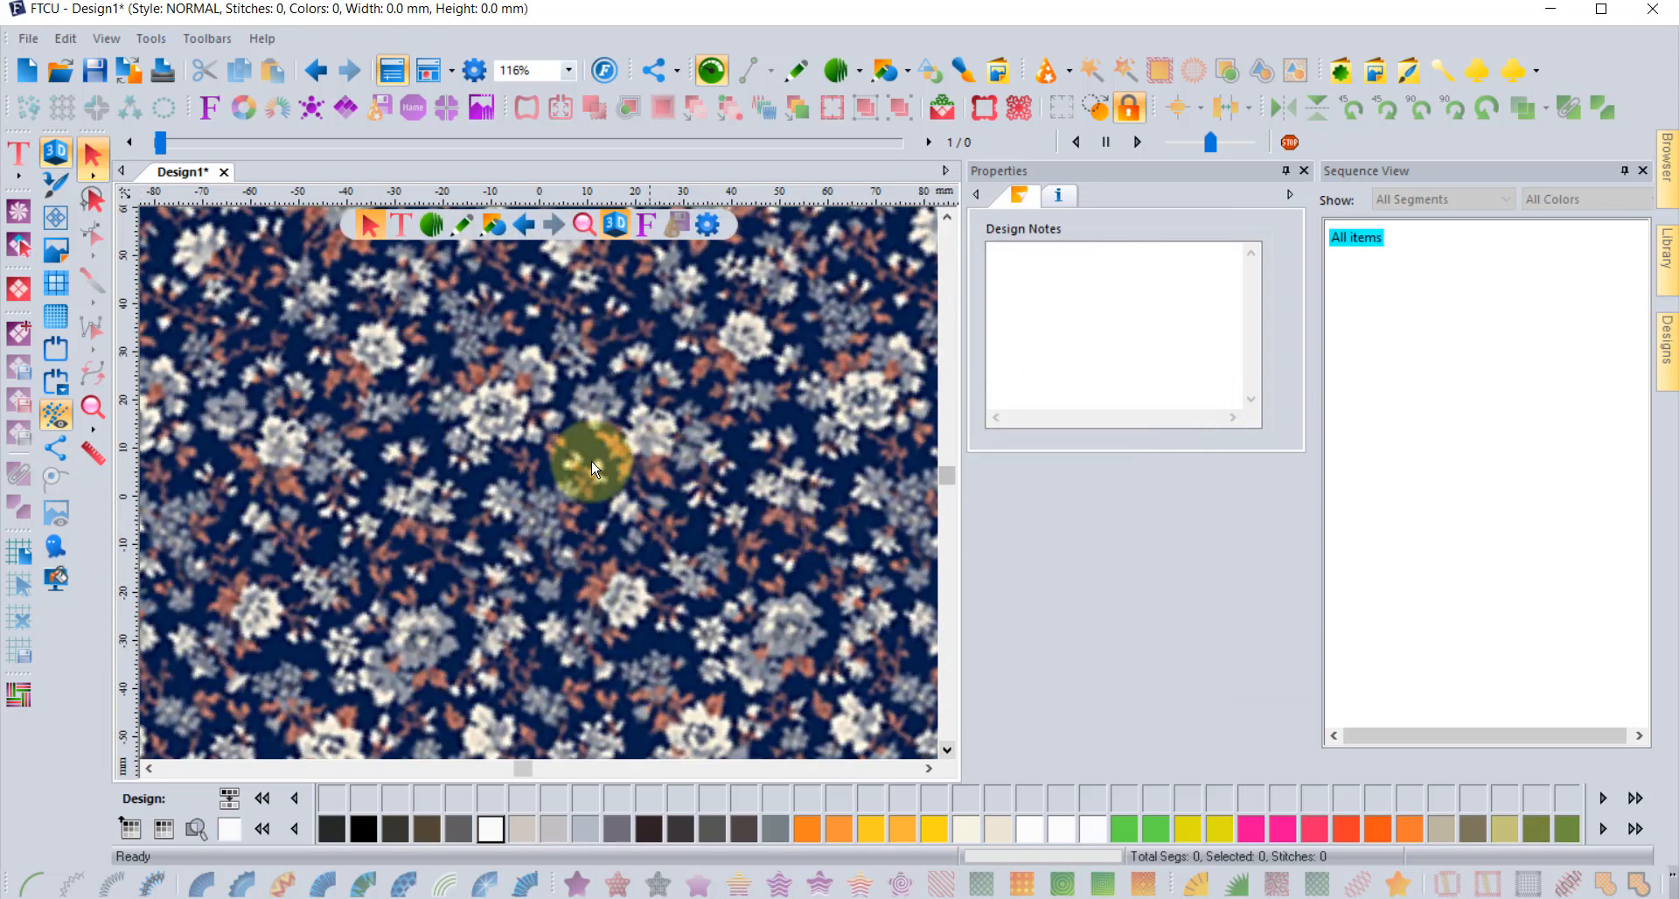
# Switch the background from fabric back to the saved light green custom color
pyautogui.click(56, 577)
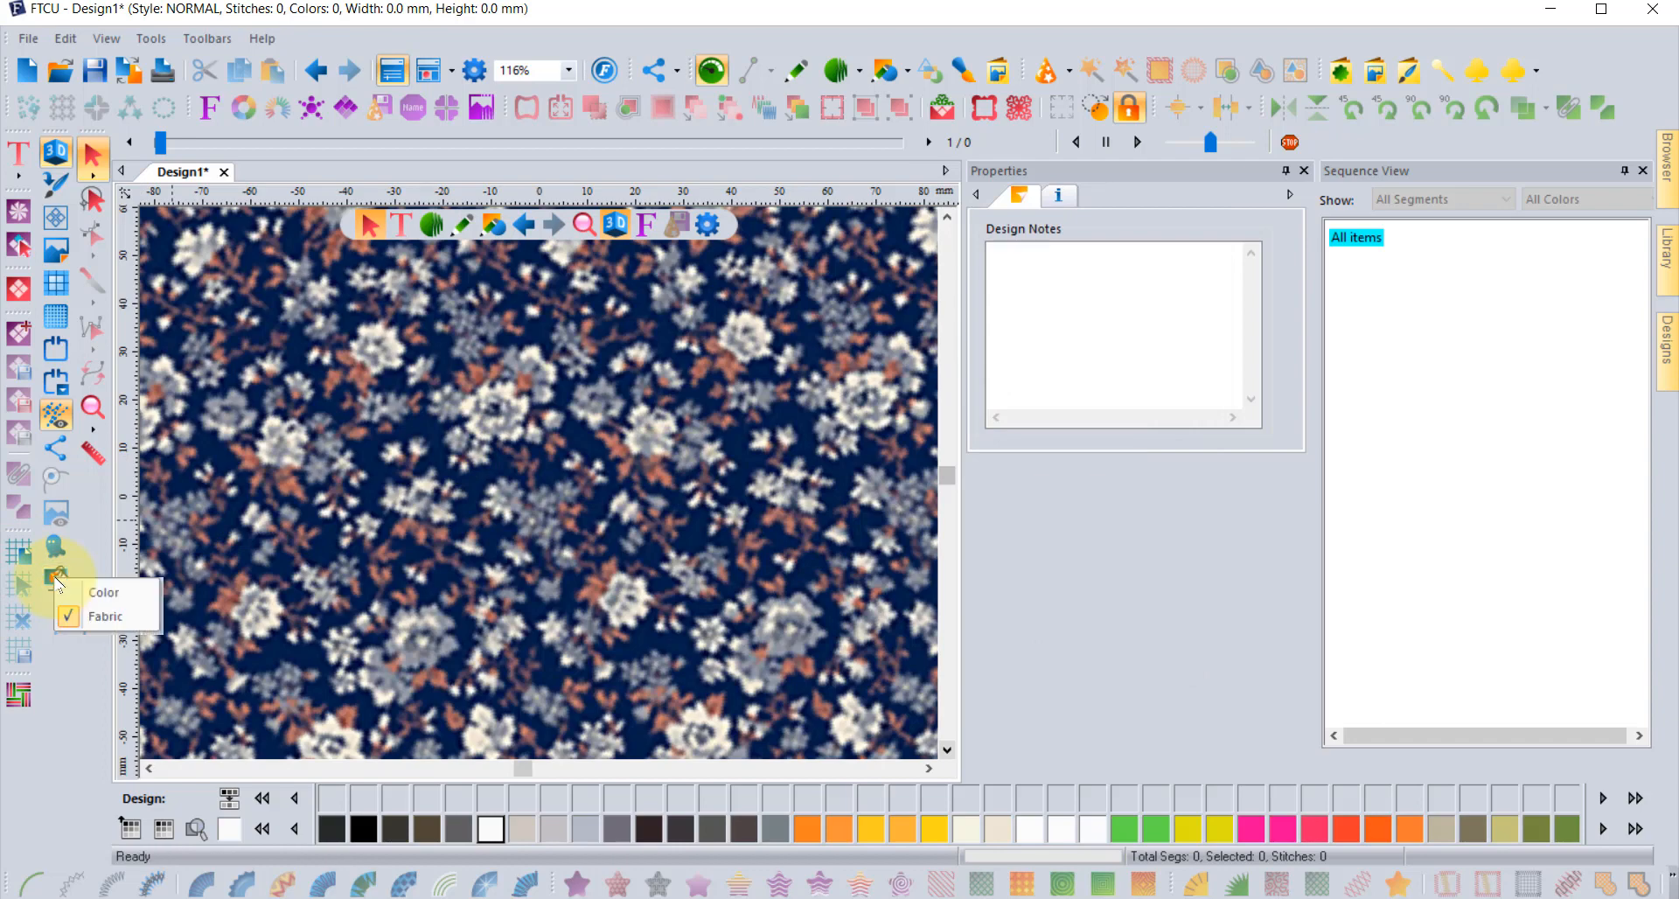
pyautogui.click(105, 592)
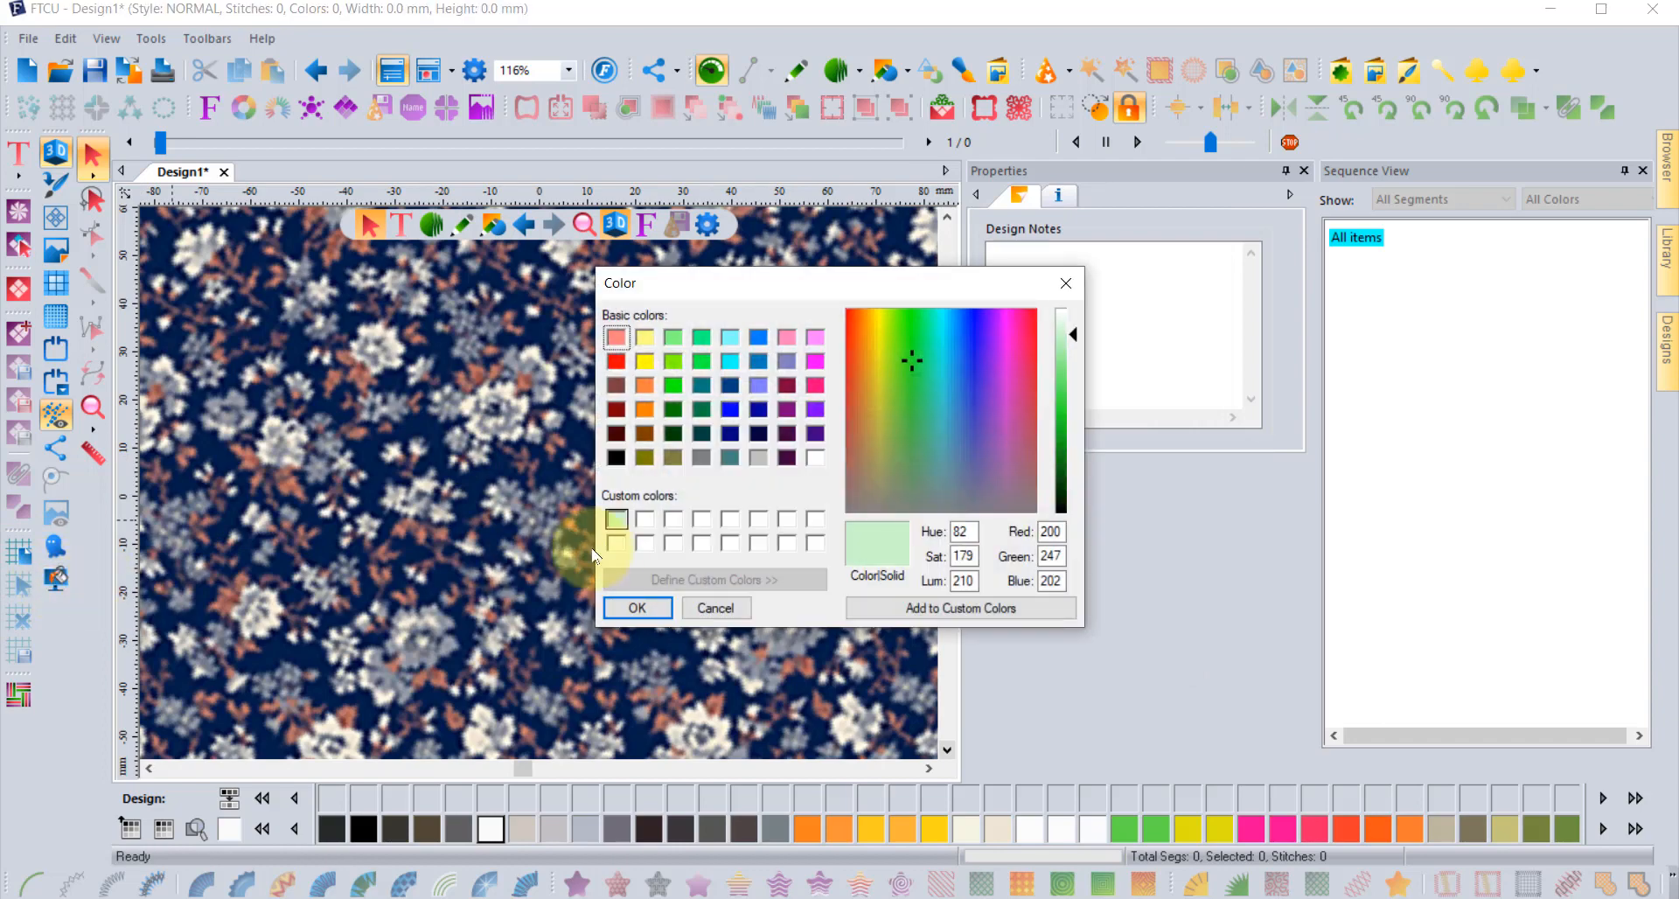
pyautogui.click(616, 519)
pyautogui.click(630, 608)
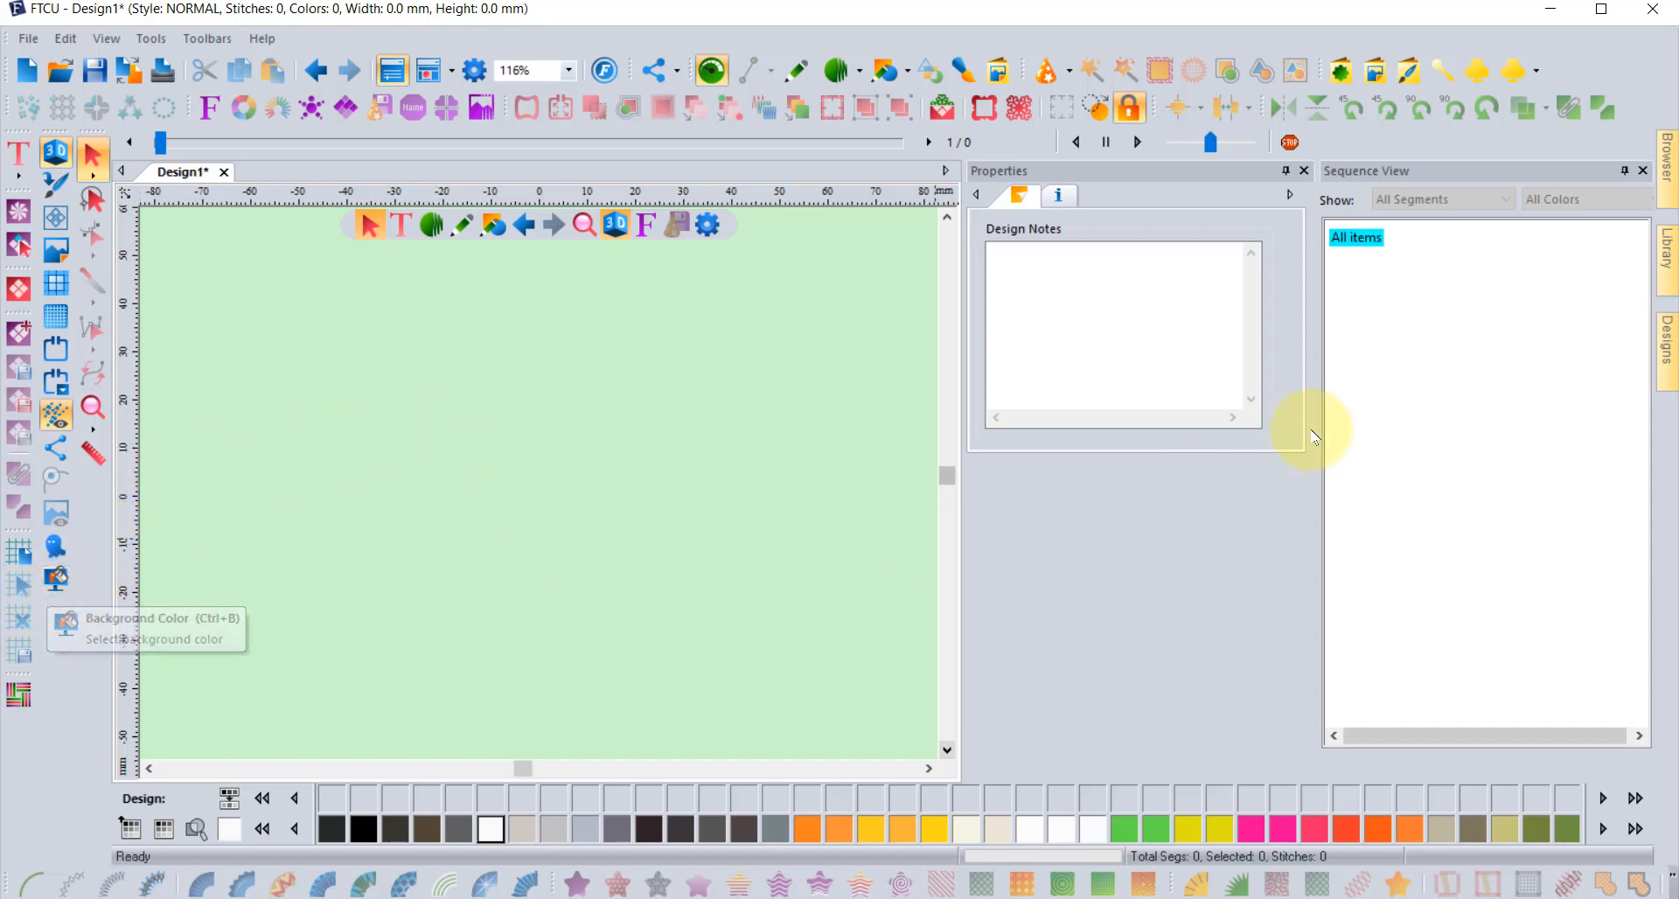
# Insert the Bunny.waf design from the library's class designs folder into the workspace
pyautogui.click(1663, 251)
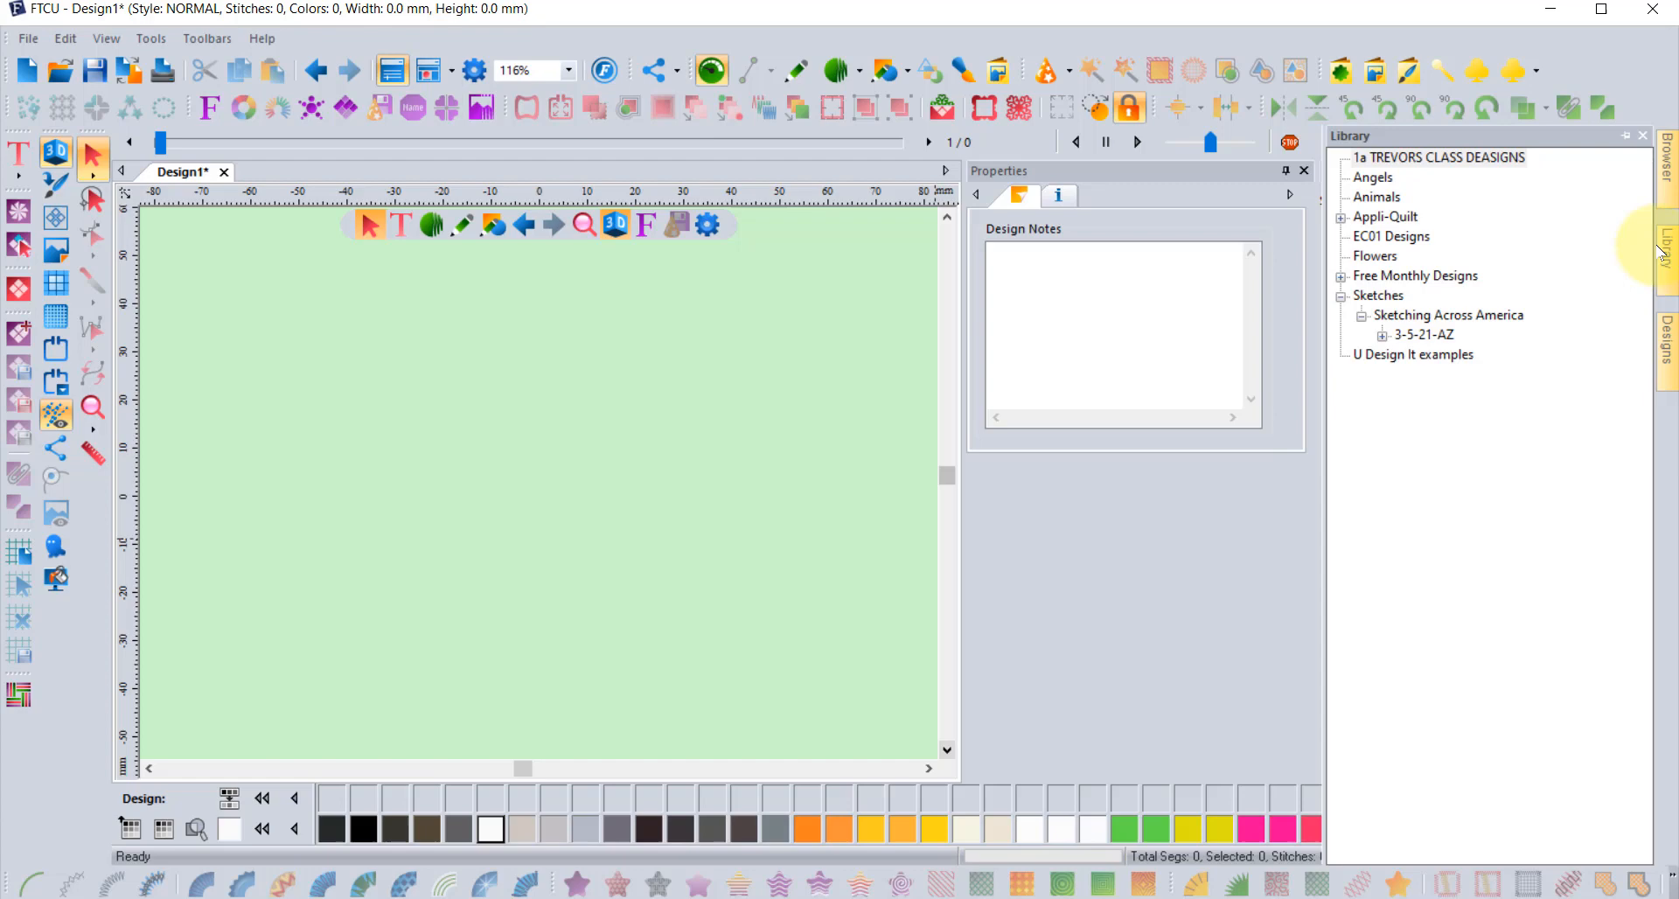
pyautogui.click(1478, 157)
pyautogui.click(1665, 350)
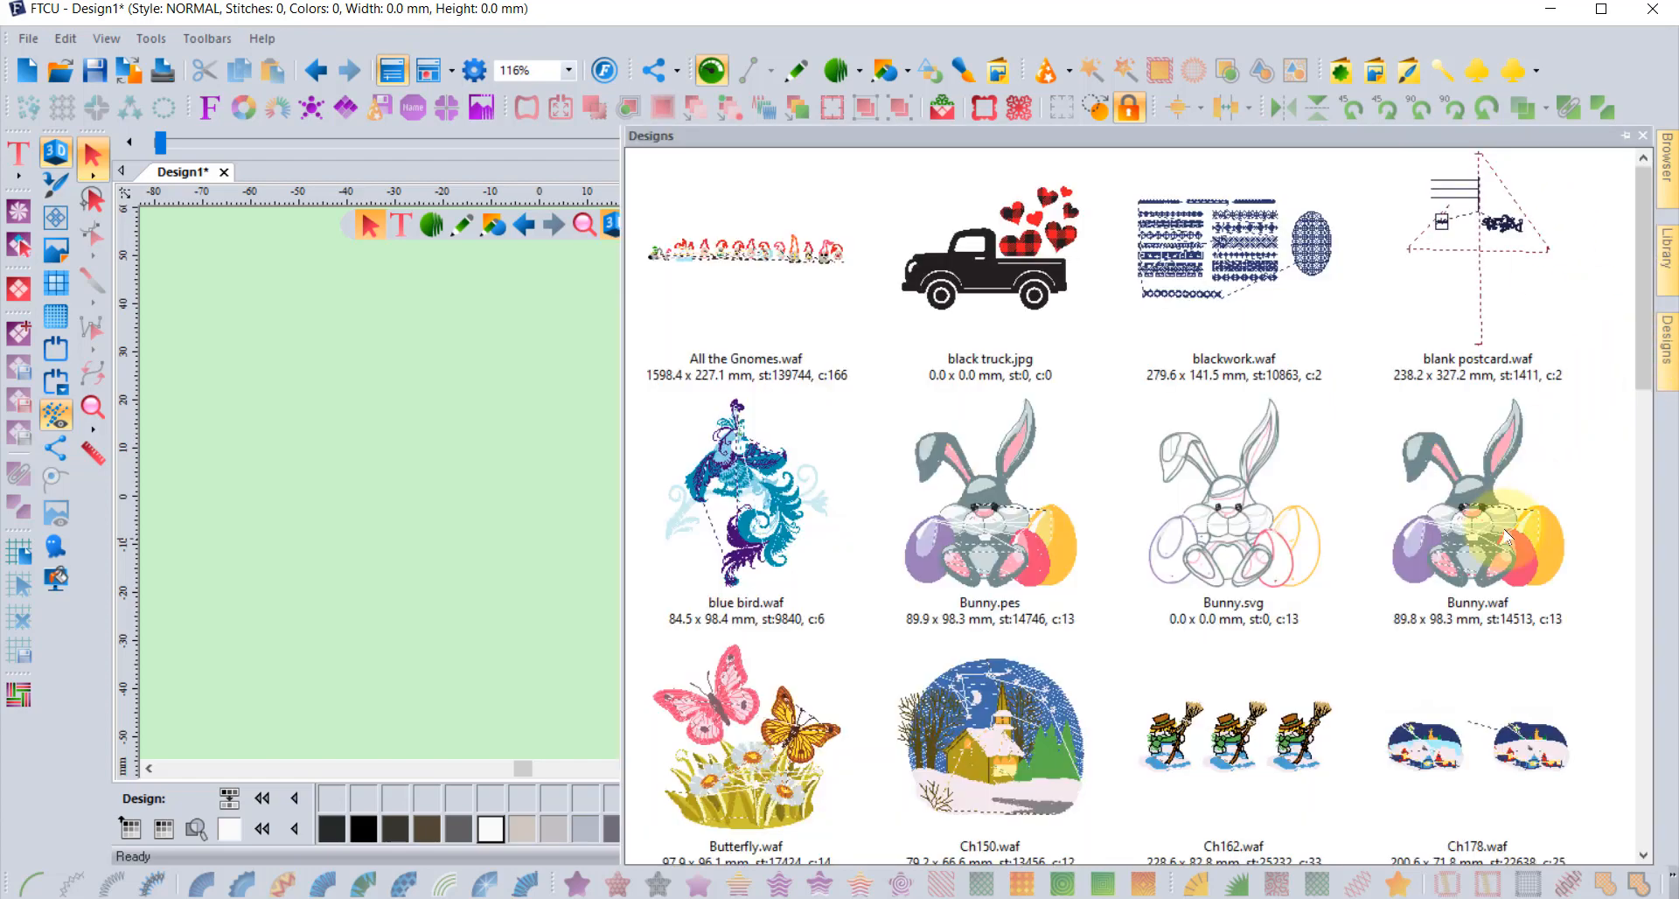
pyautogui.click(586, 477)
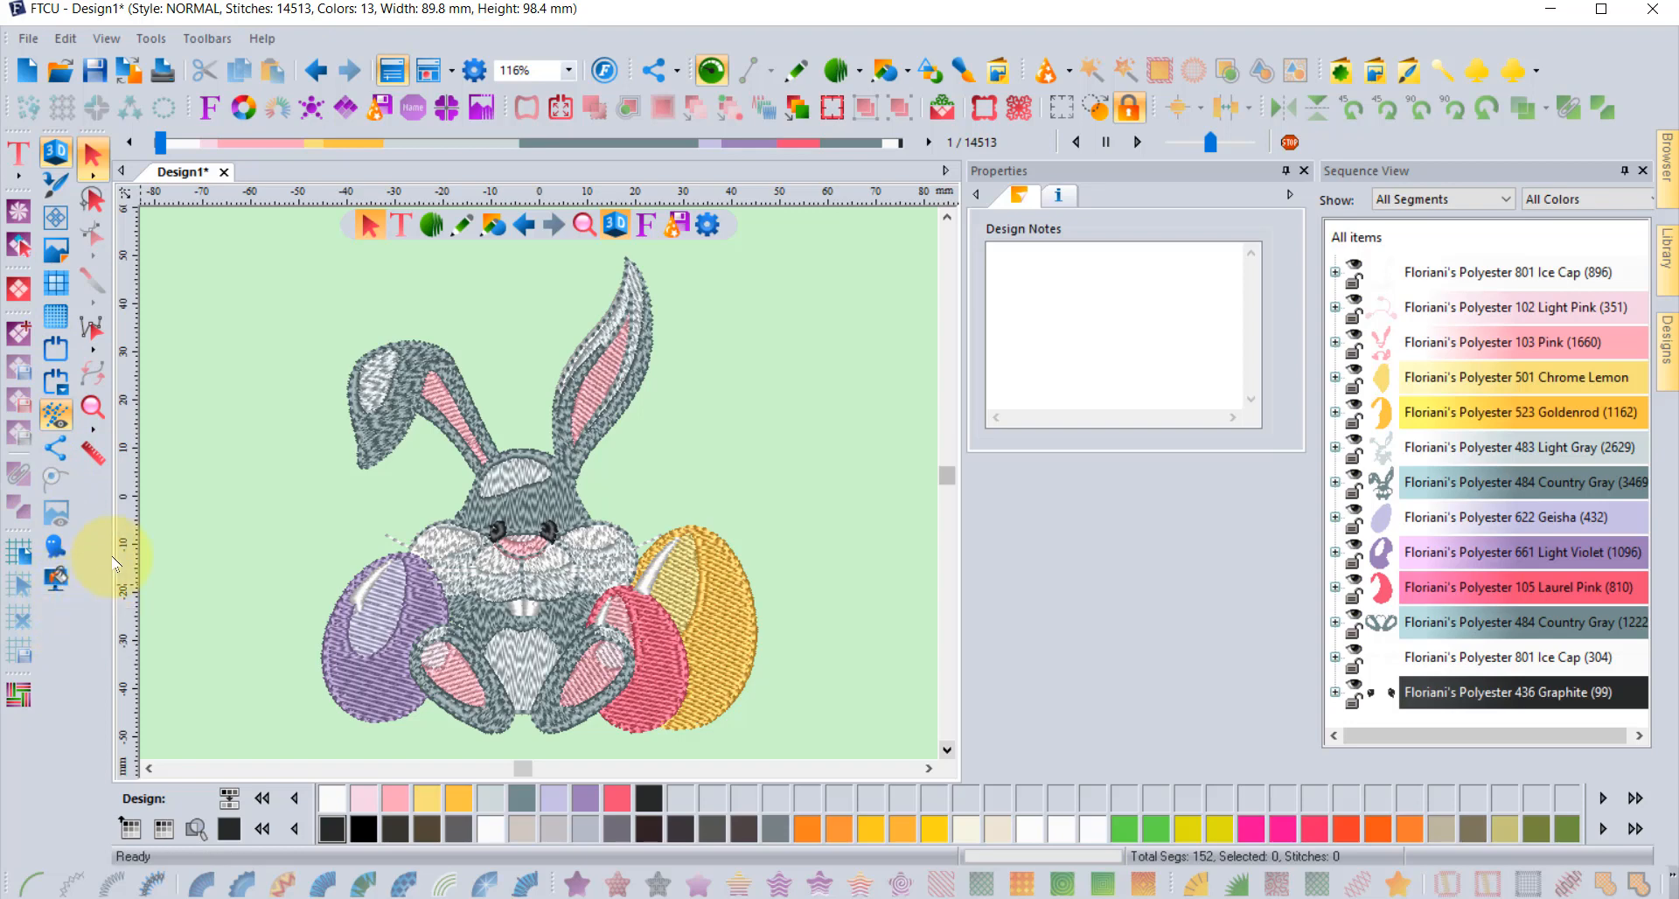
# Hide and reshow the bunny's stitches, and compare its 3D and flat stitch display, ending with 3D off
pyautogui.click(54, 417)
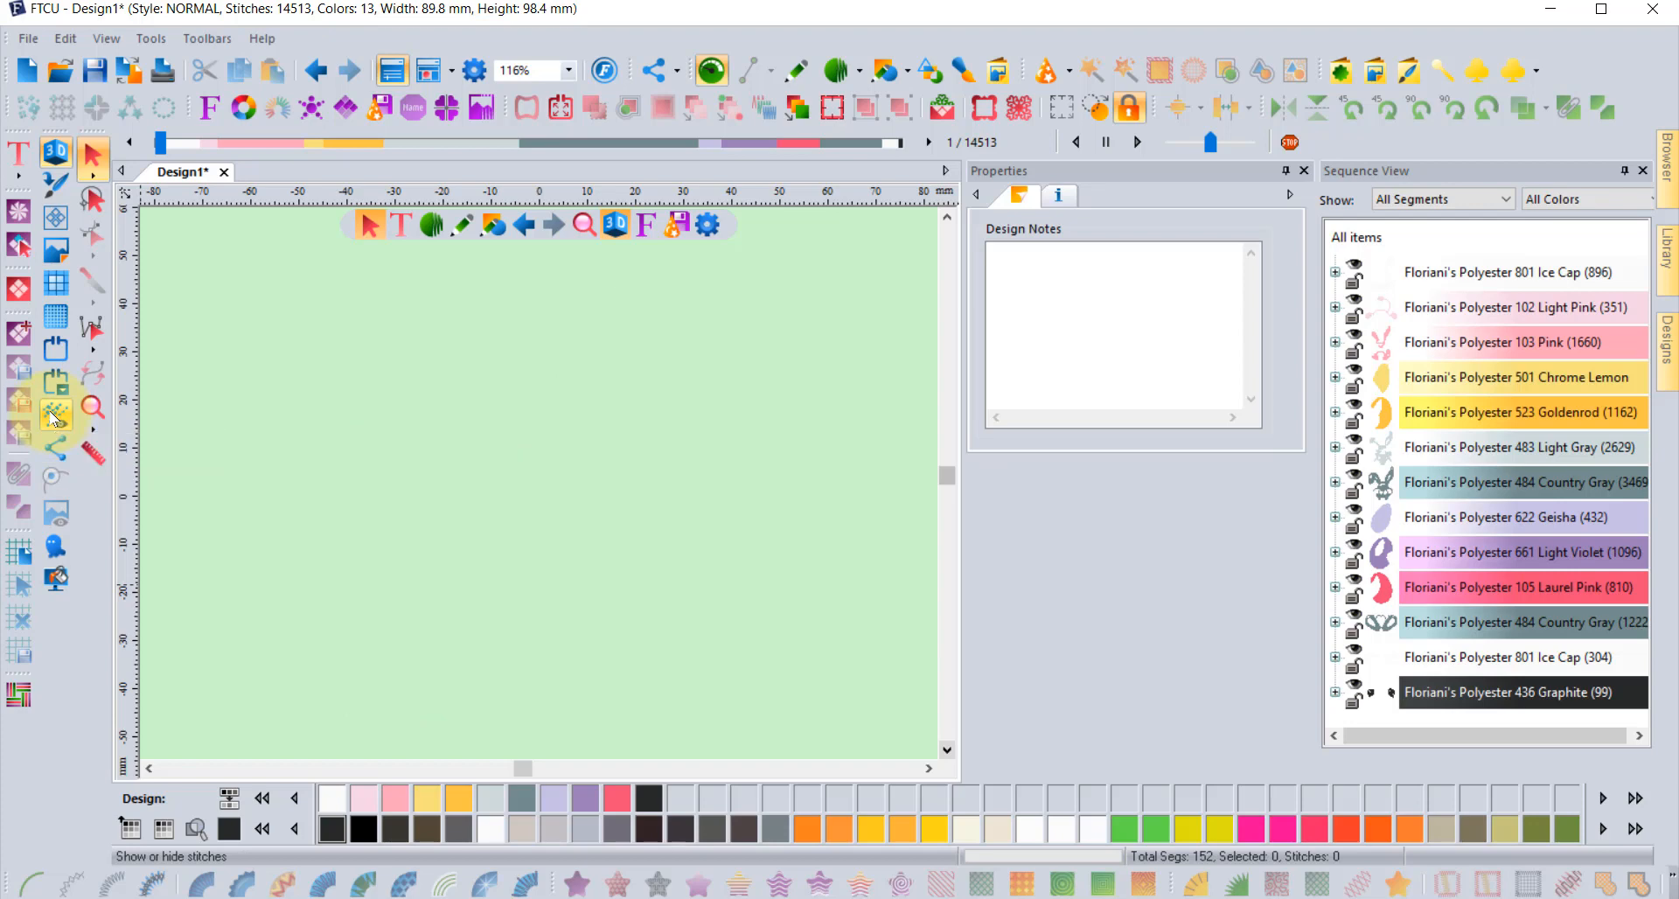
pyautogui.click(55, 417)
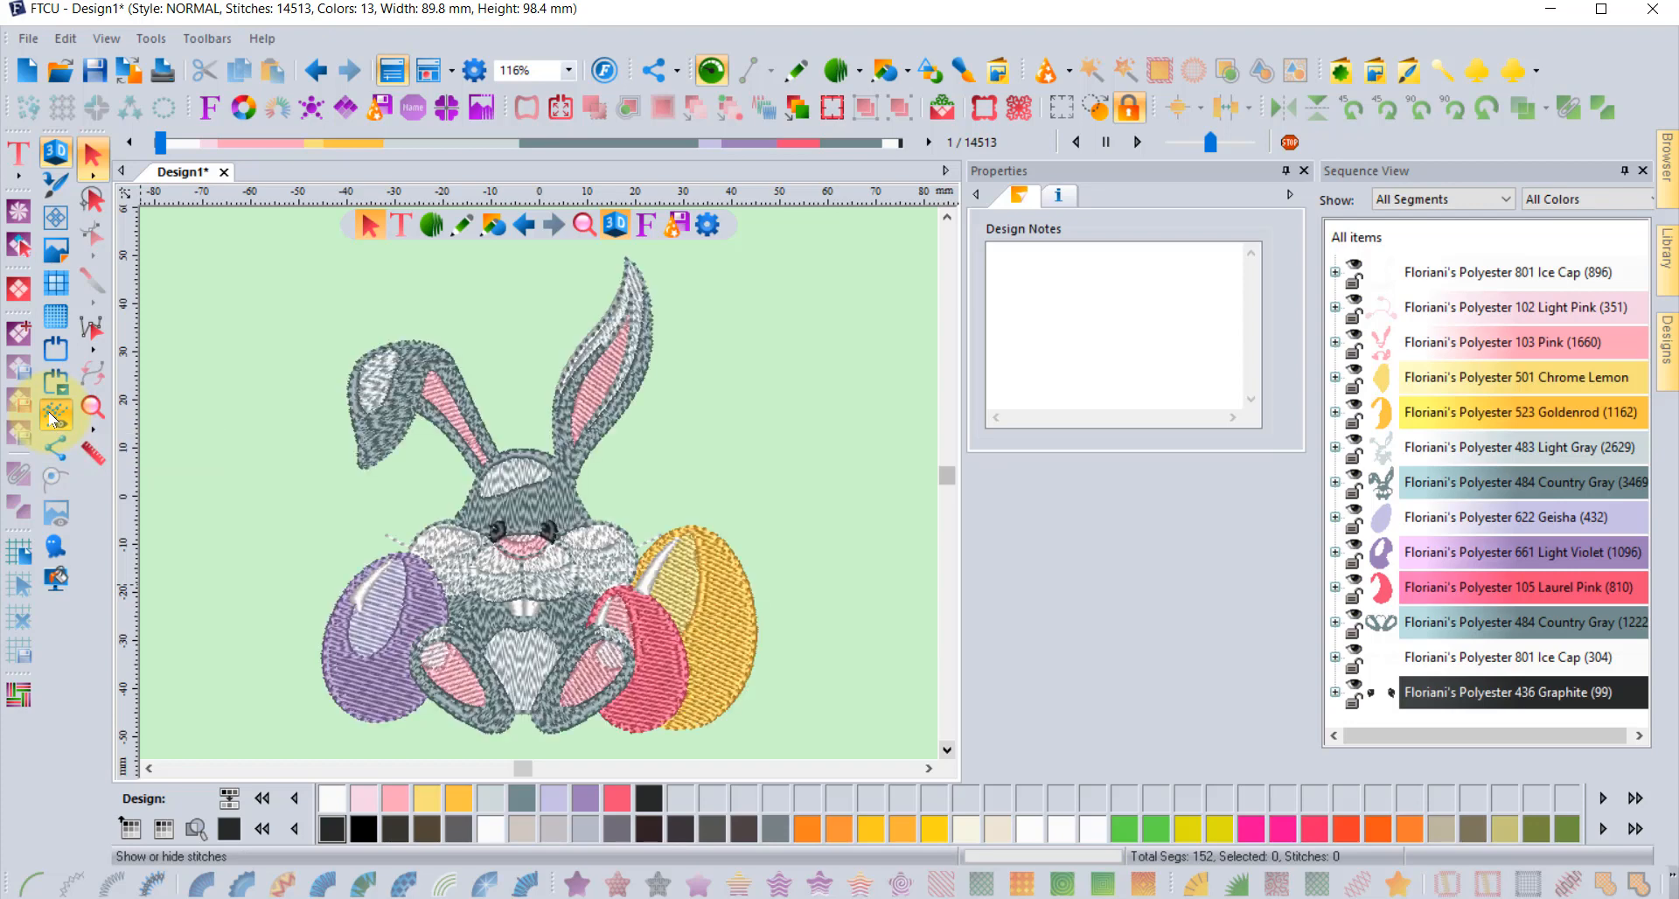
pyautogui.click(58, 155)
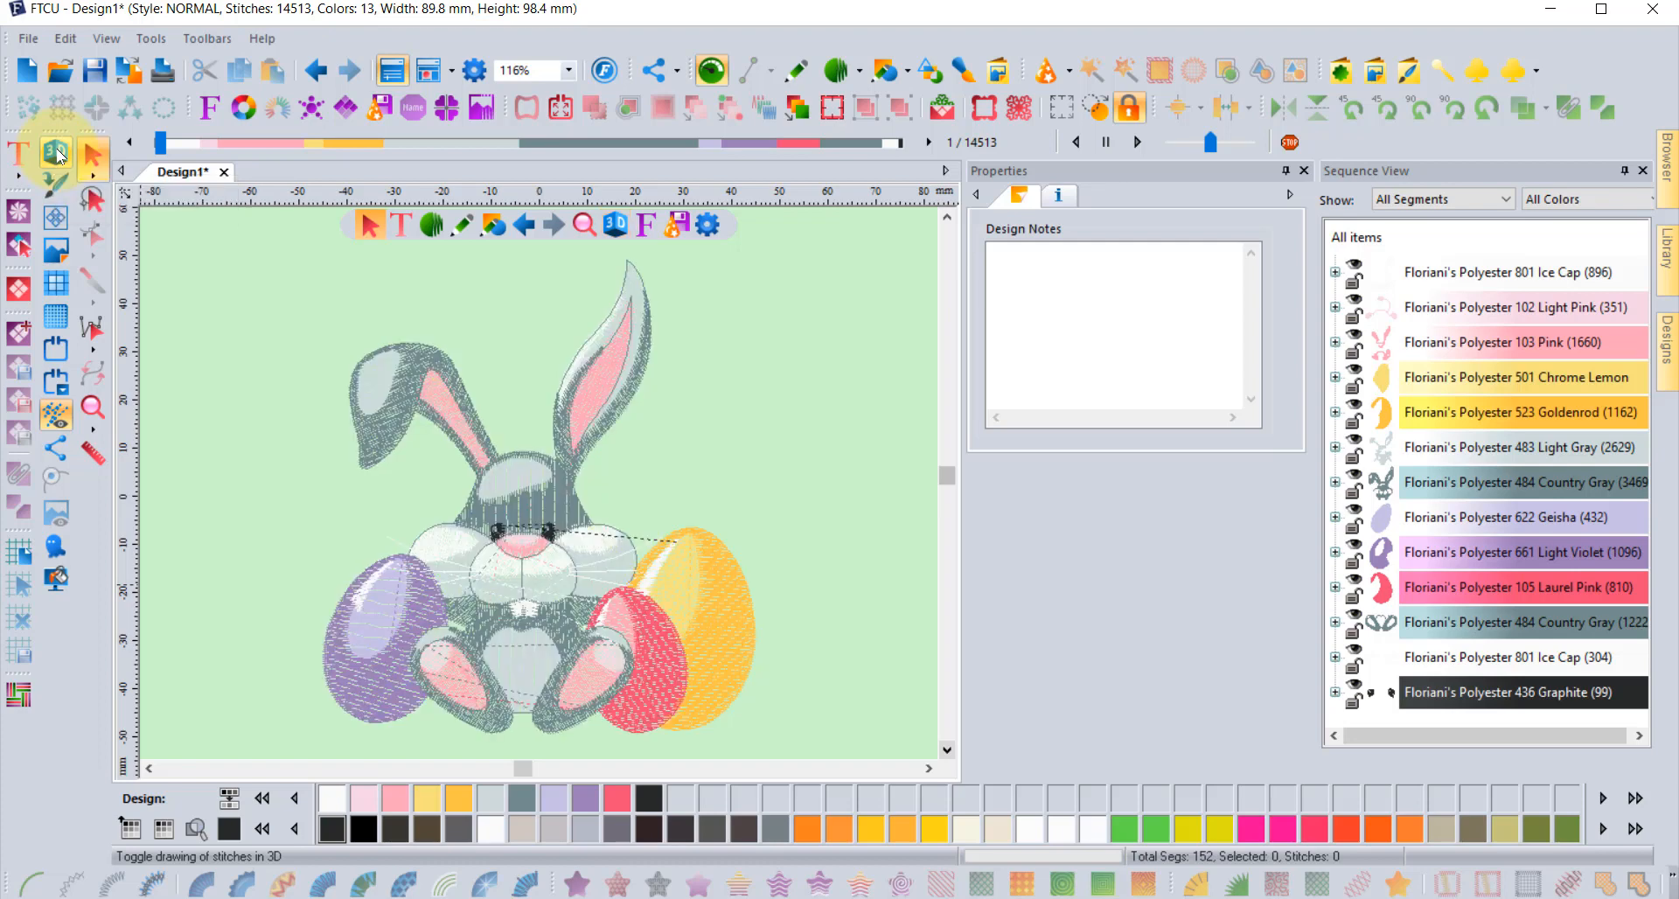
pyautogui.click(58, 156)
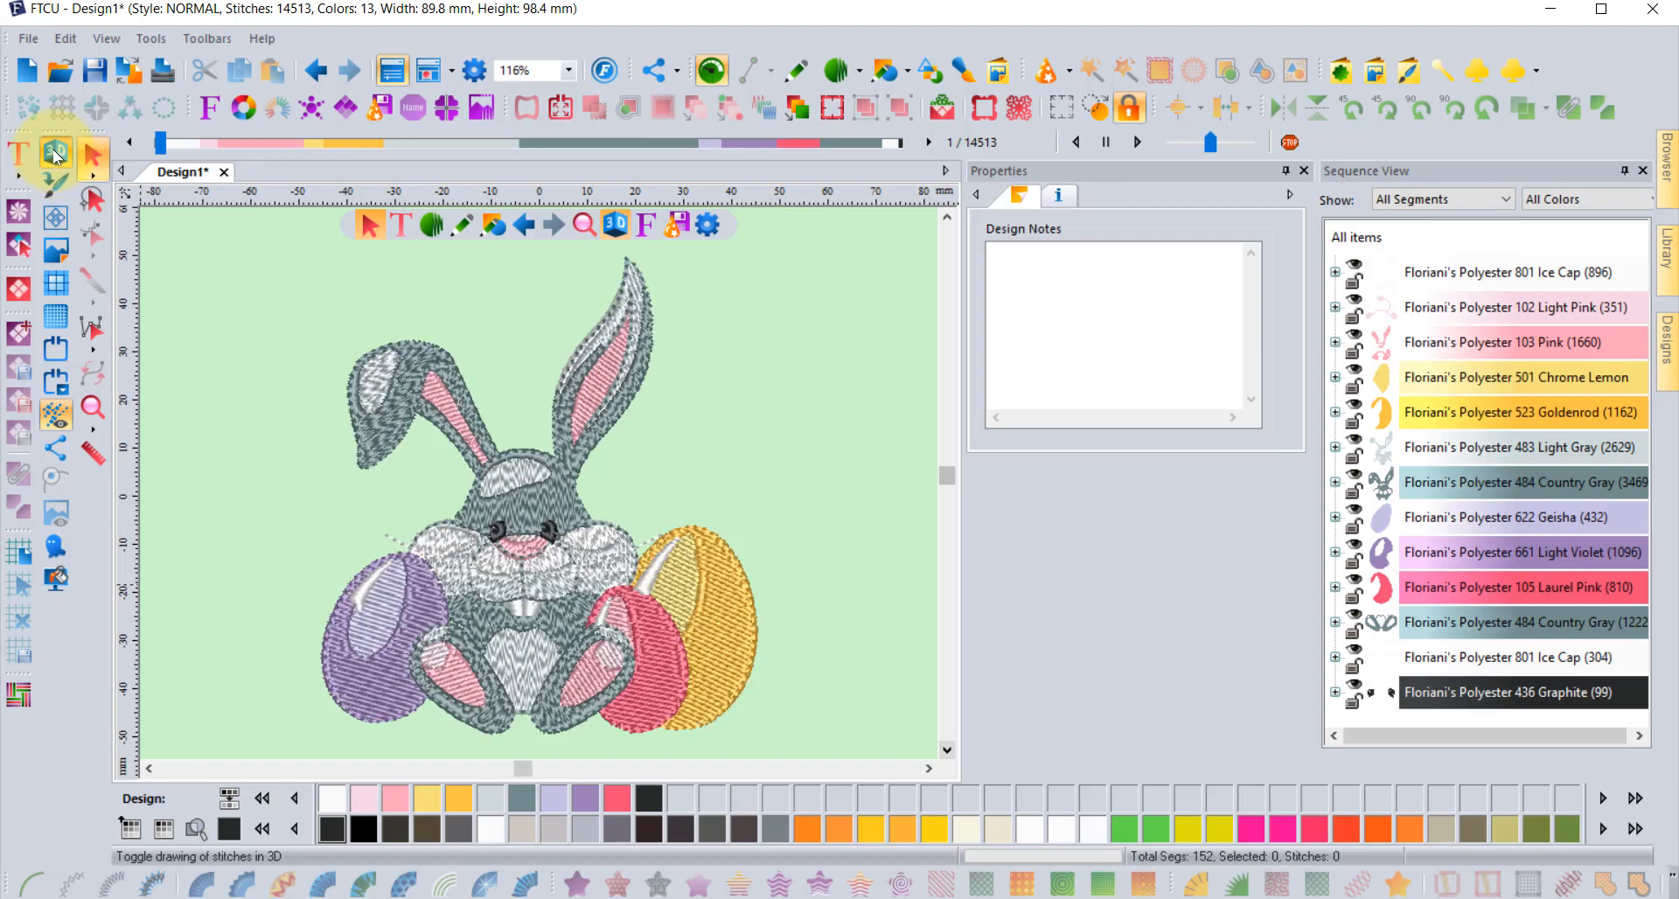
pyautogui.click(55, 155)
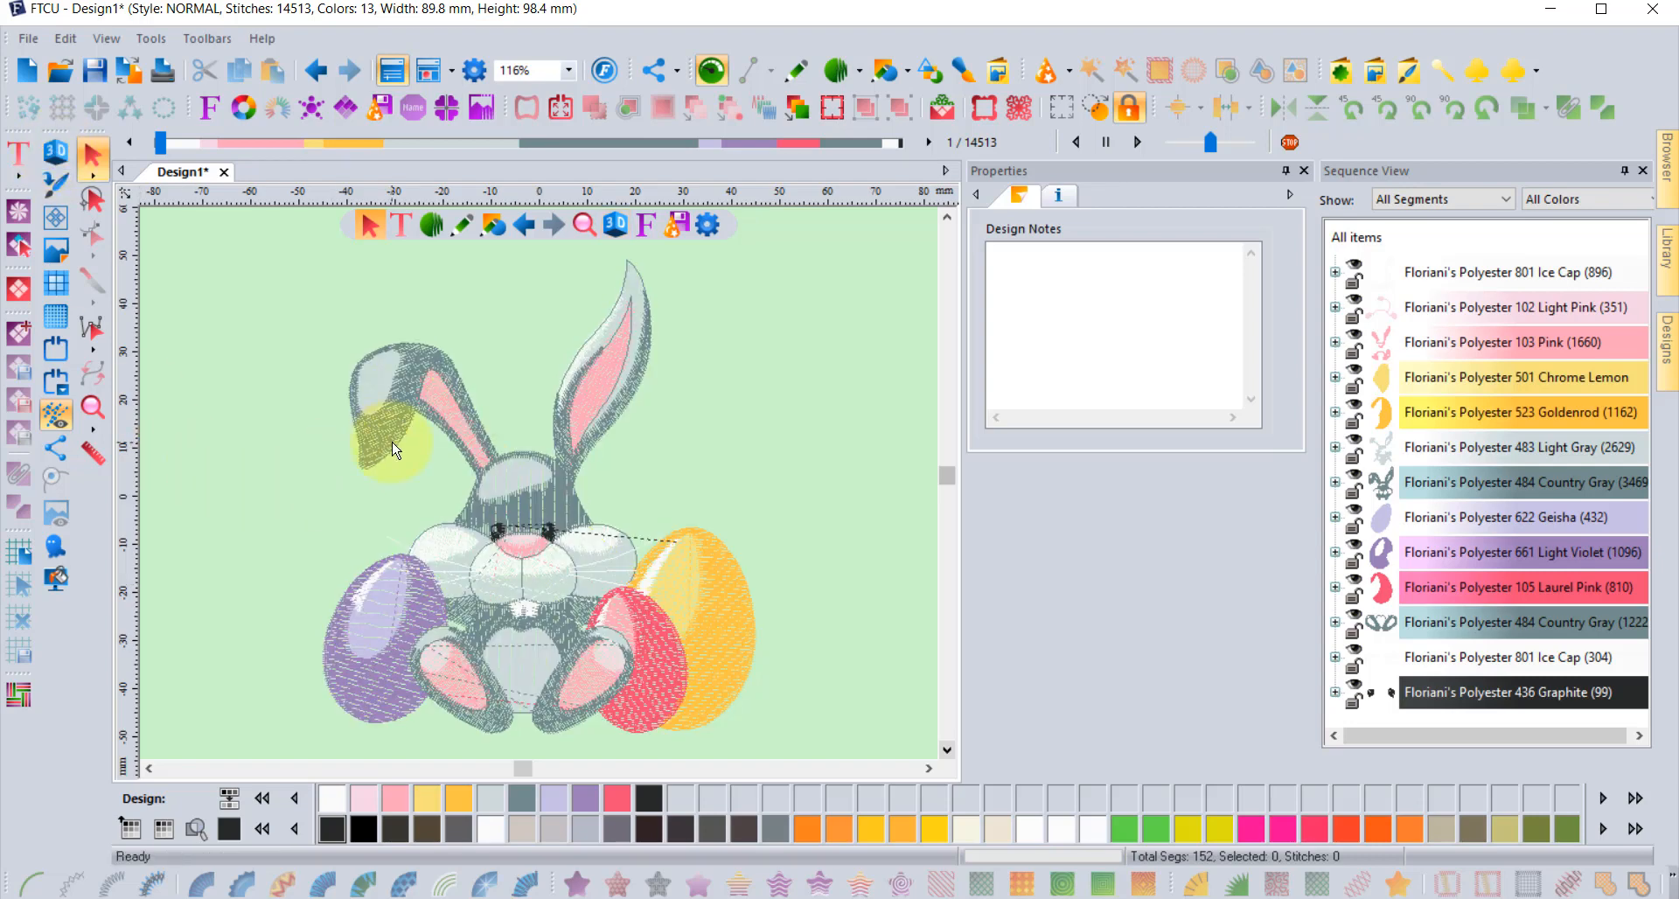
# Compare the flat and 3D stitch rendering of the bunny's head and ears close up at 233% zoom
pyautogui.scroll(2, 393, 450)
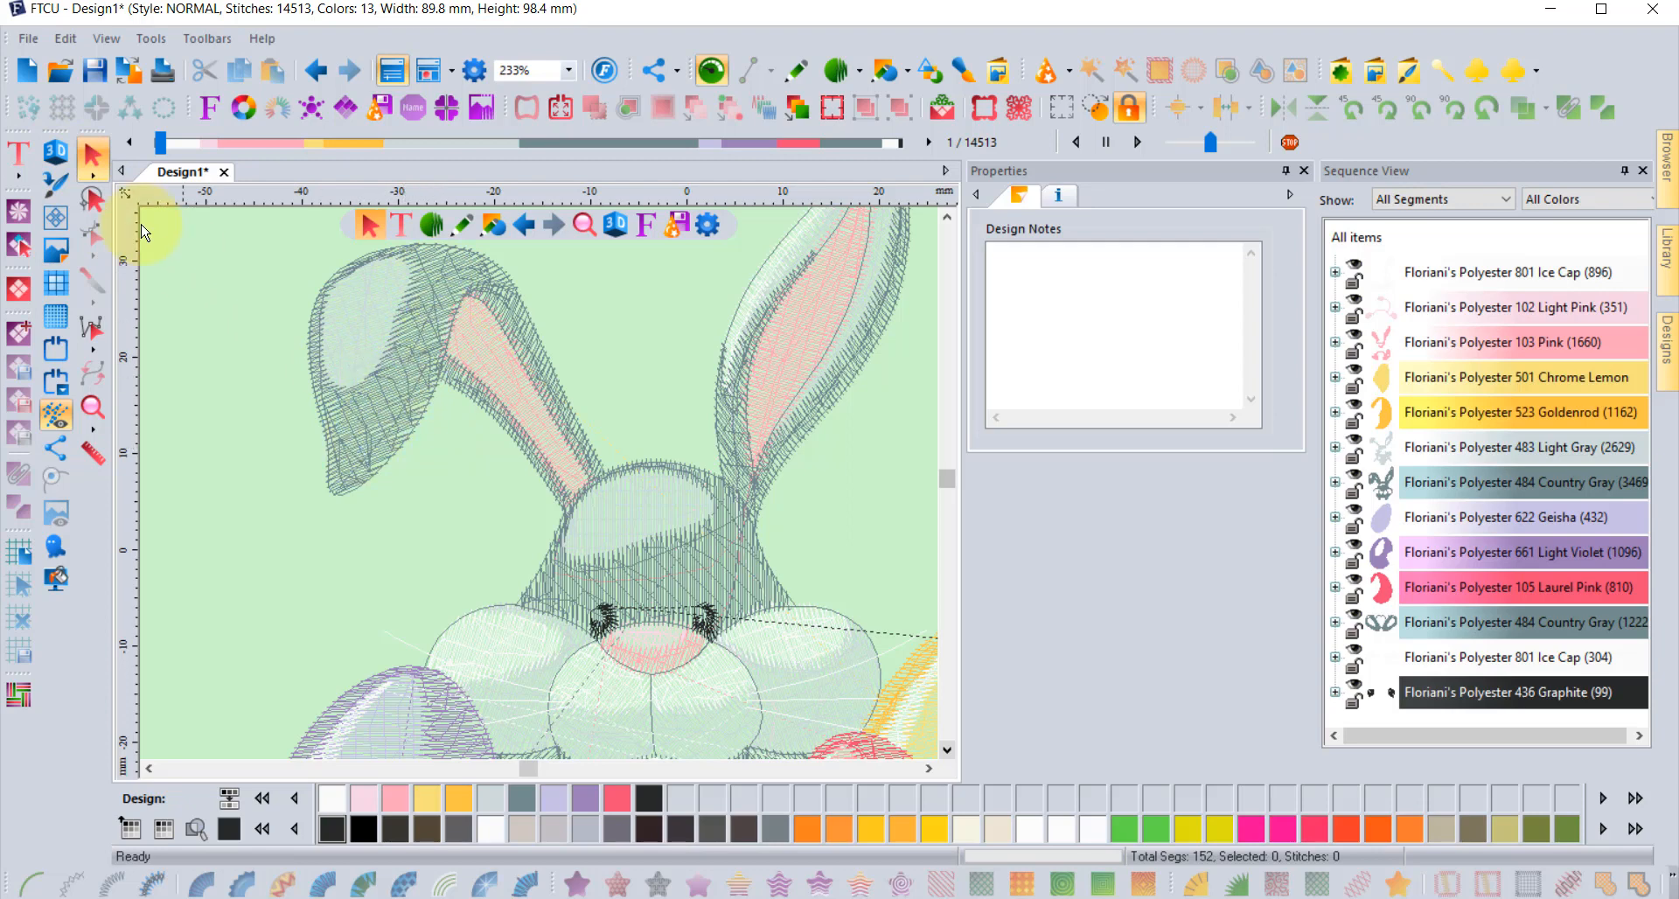
pyautogui.click(62, 148)
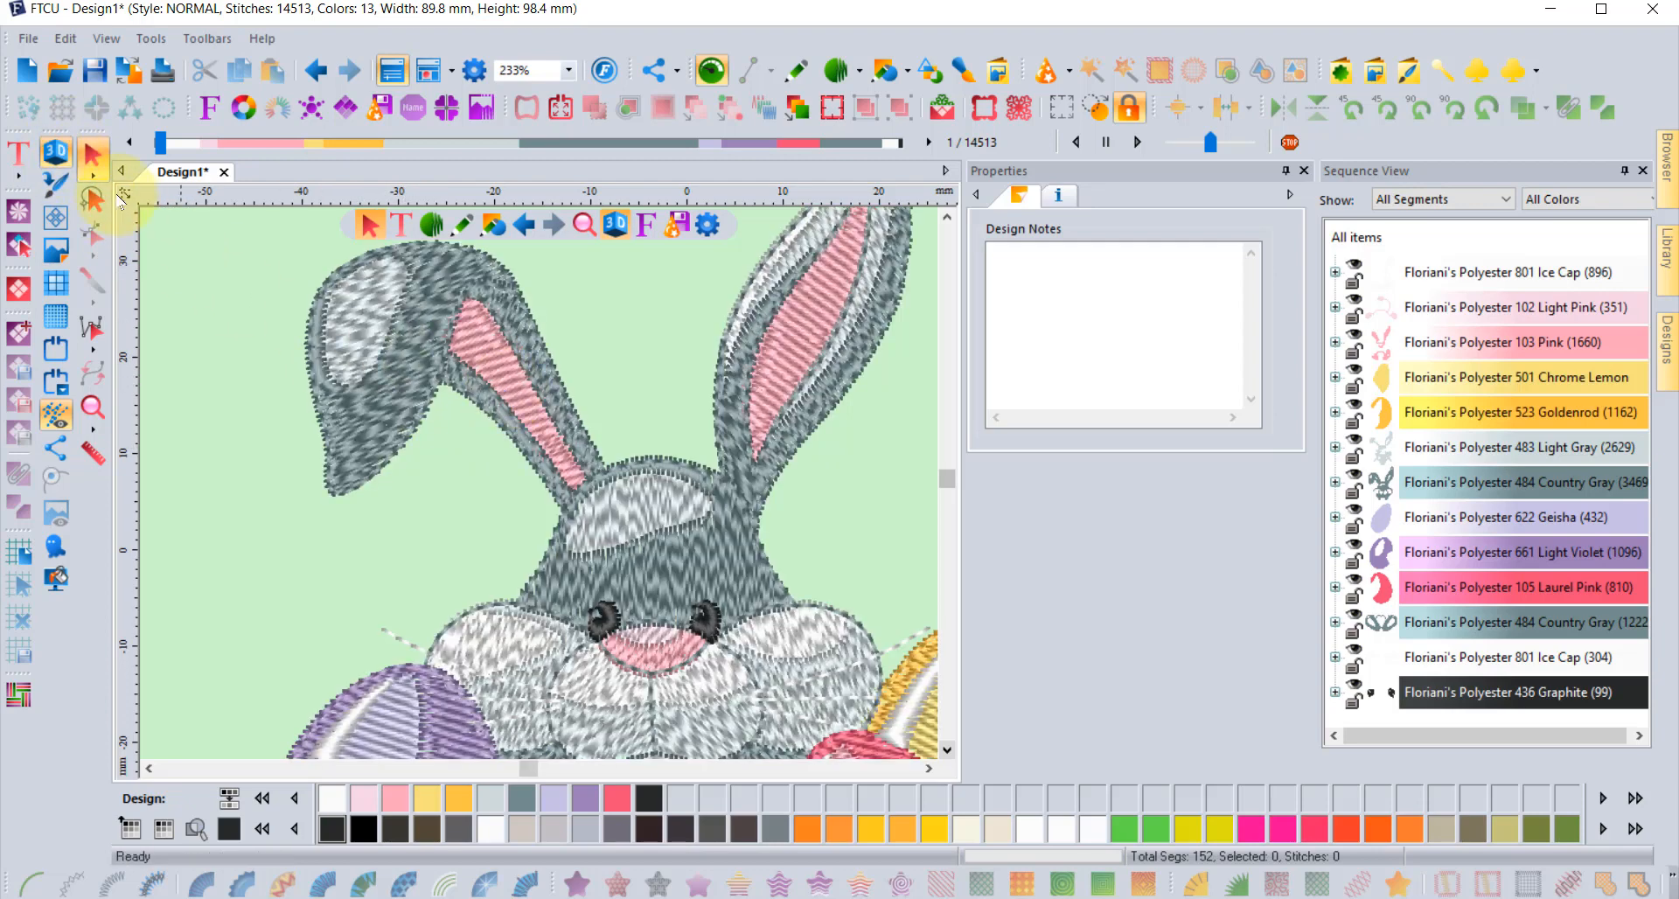
pyautogui.click(55, 150)
pyautogui.scroll(-2, 600, 541)
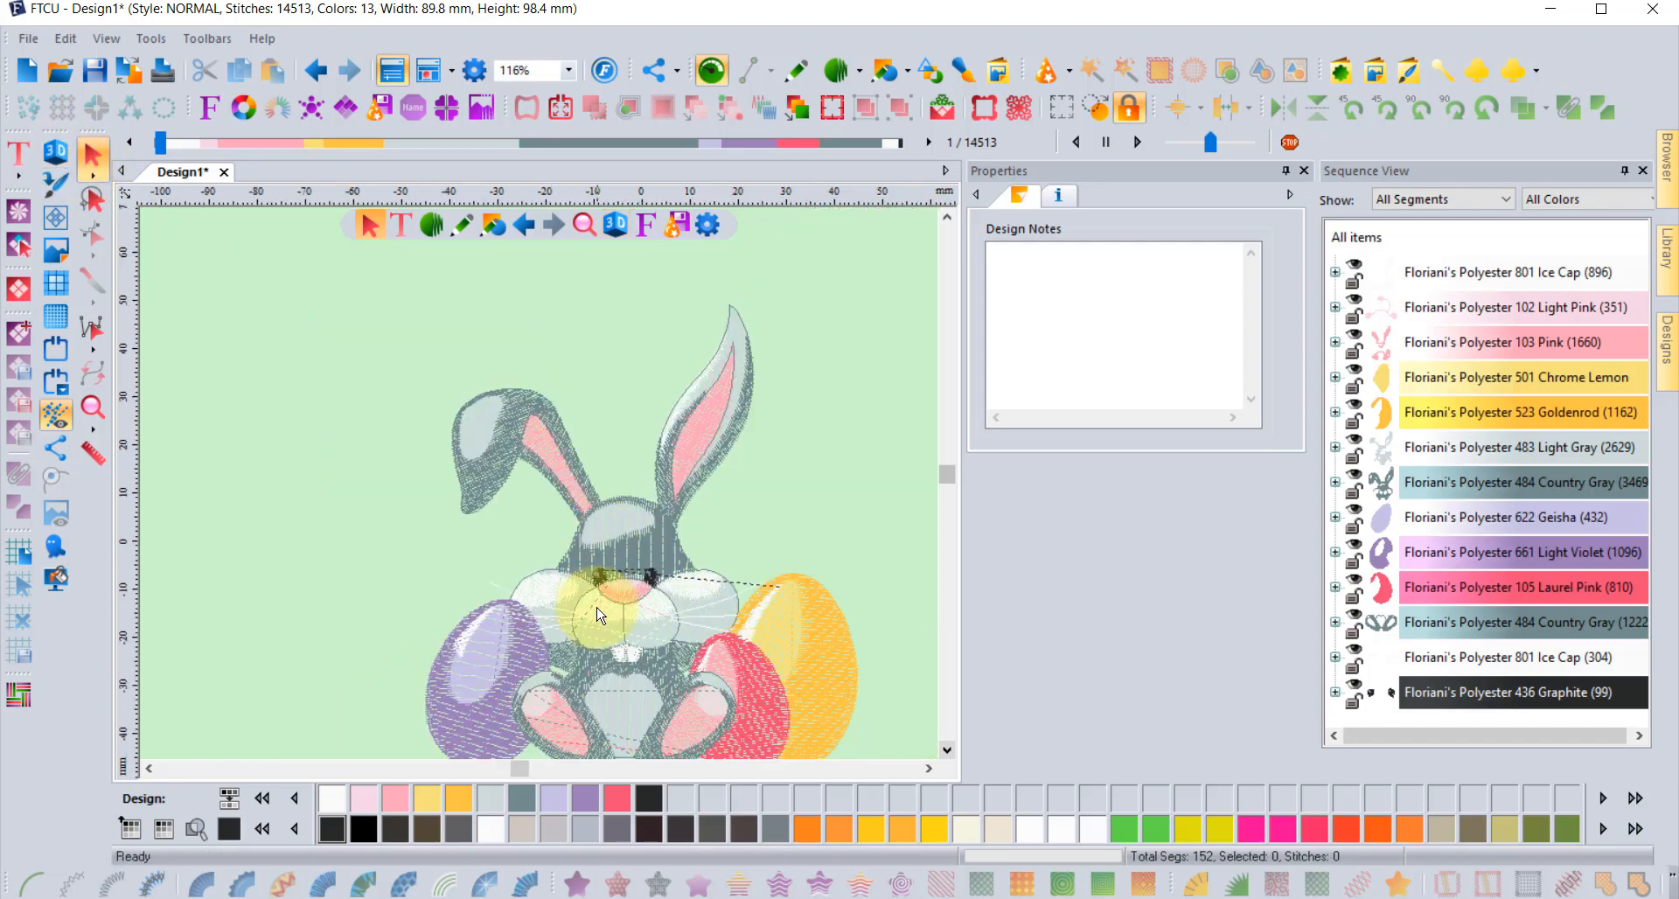
# Advance the stitch simulation to stitch 3085, compare it in flat and 3D display, and restore the full design fitted to the window
pyautogui.moveTo(162, 148); pyautogui.dragTo(317, 165)
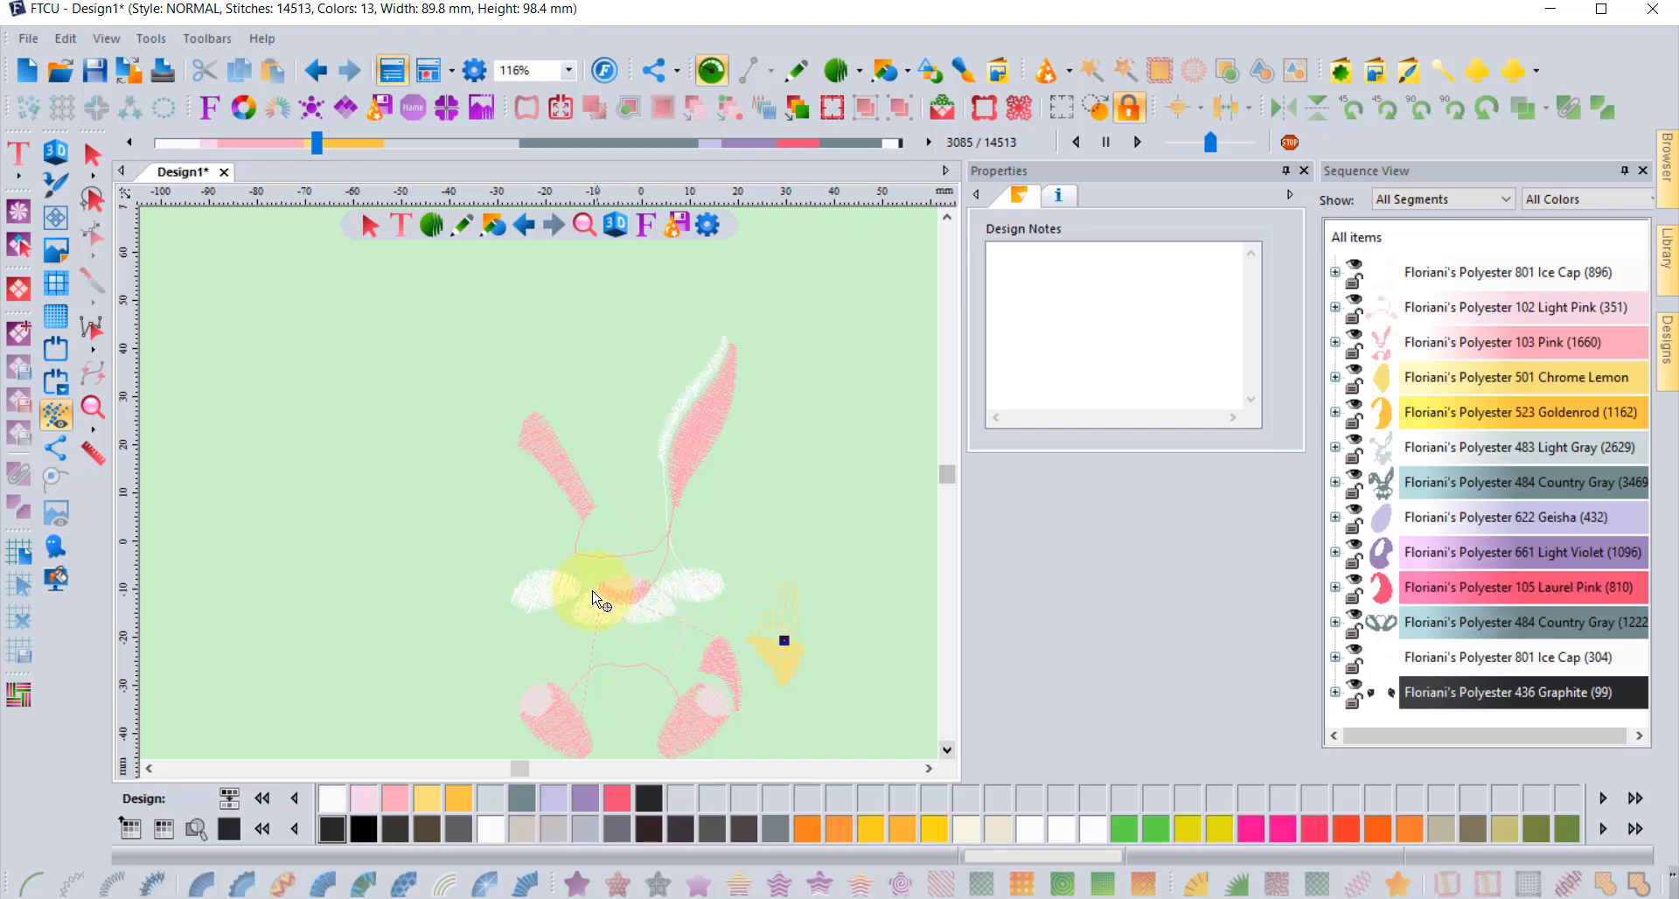
pyautogui.click(55, 153)
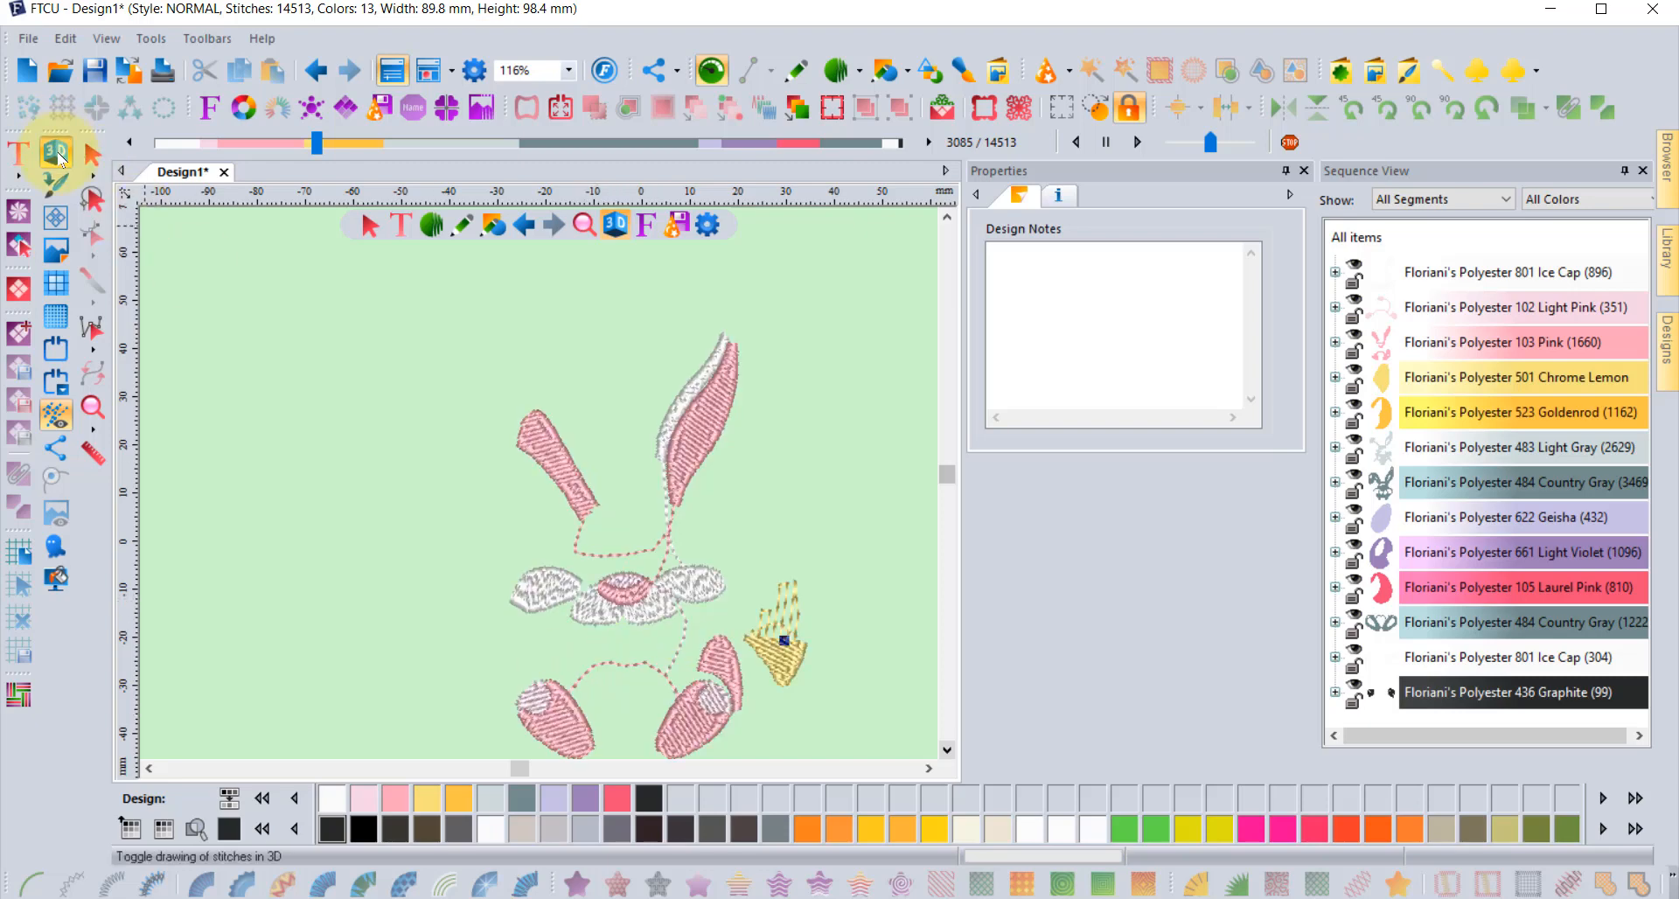
pyautogui.click(56, 153)
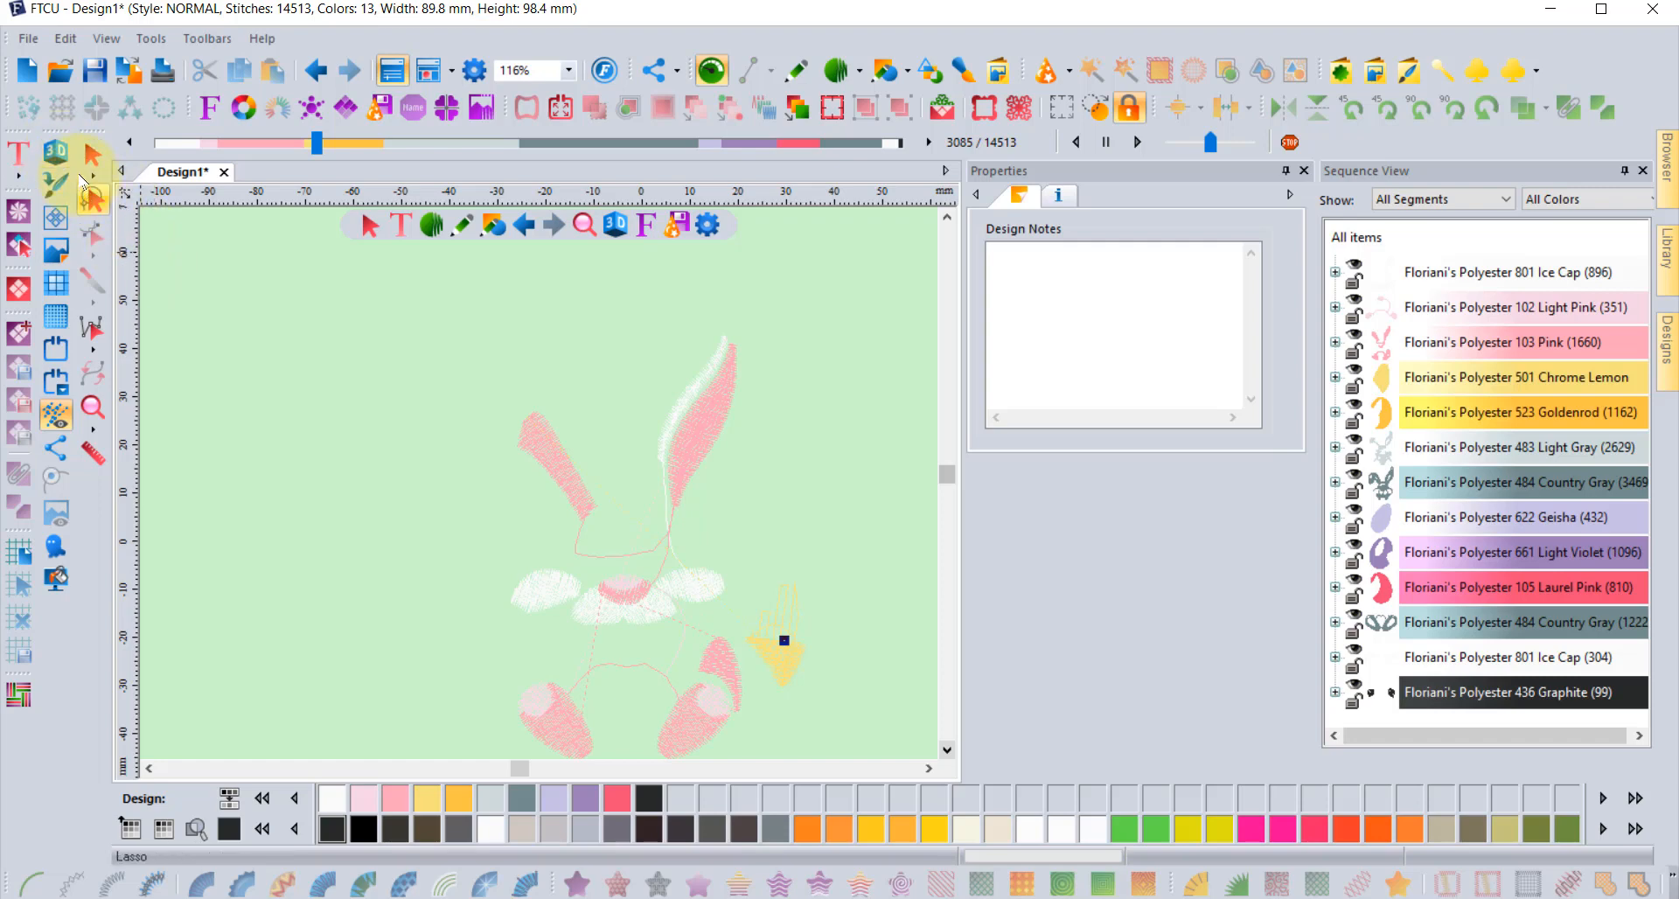
pyautogui.click(56, 153)
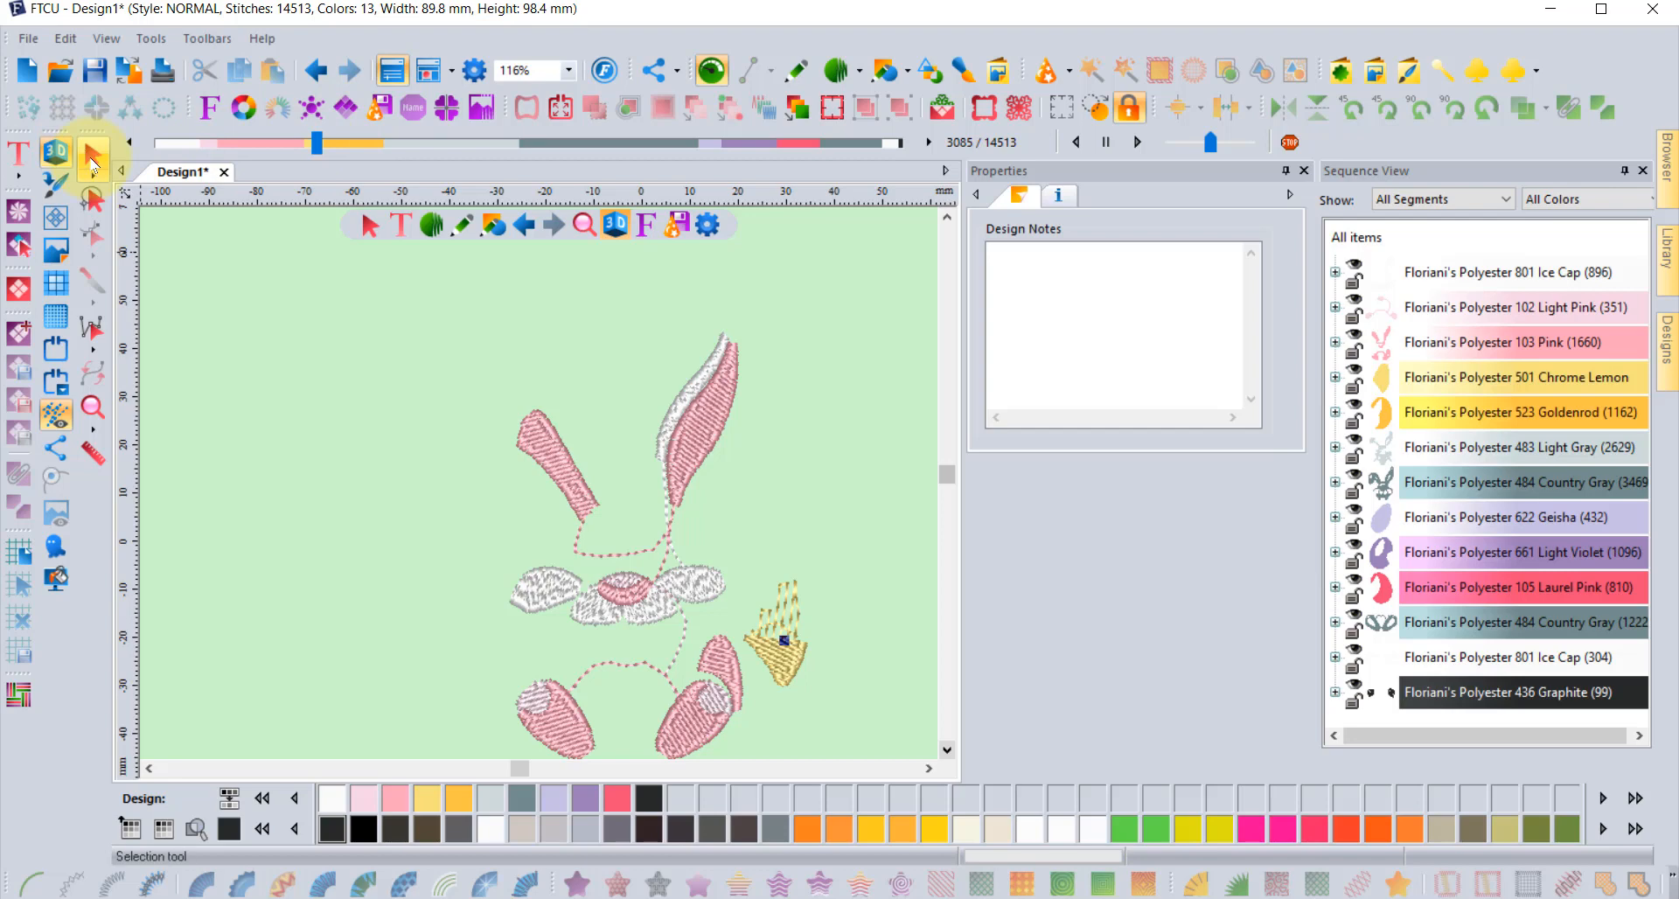
pyautogui.click(91, 156)
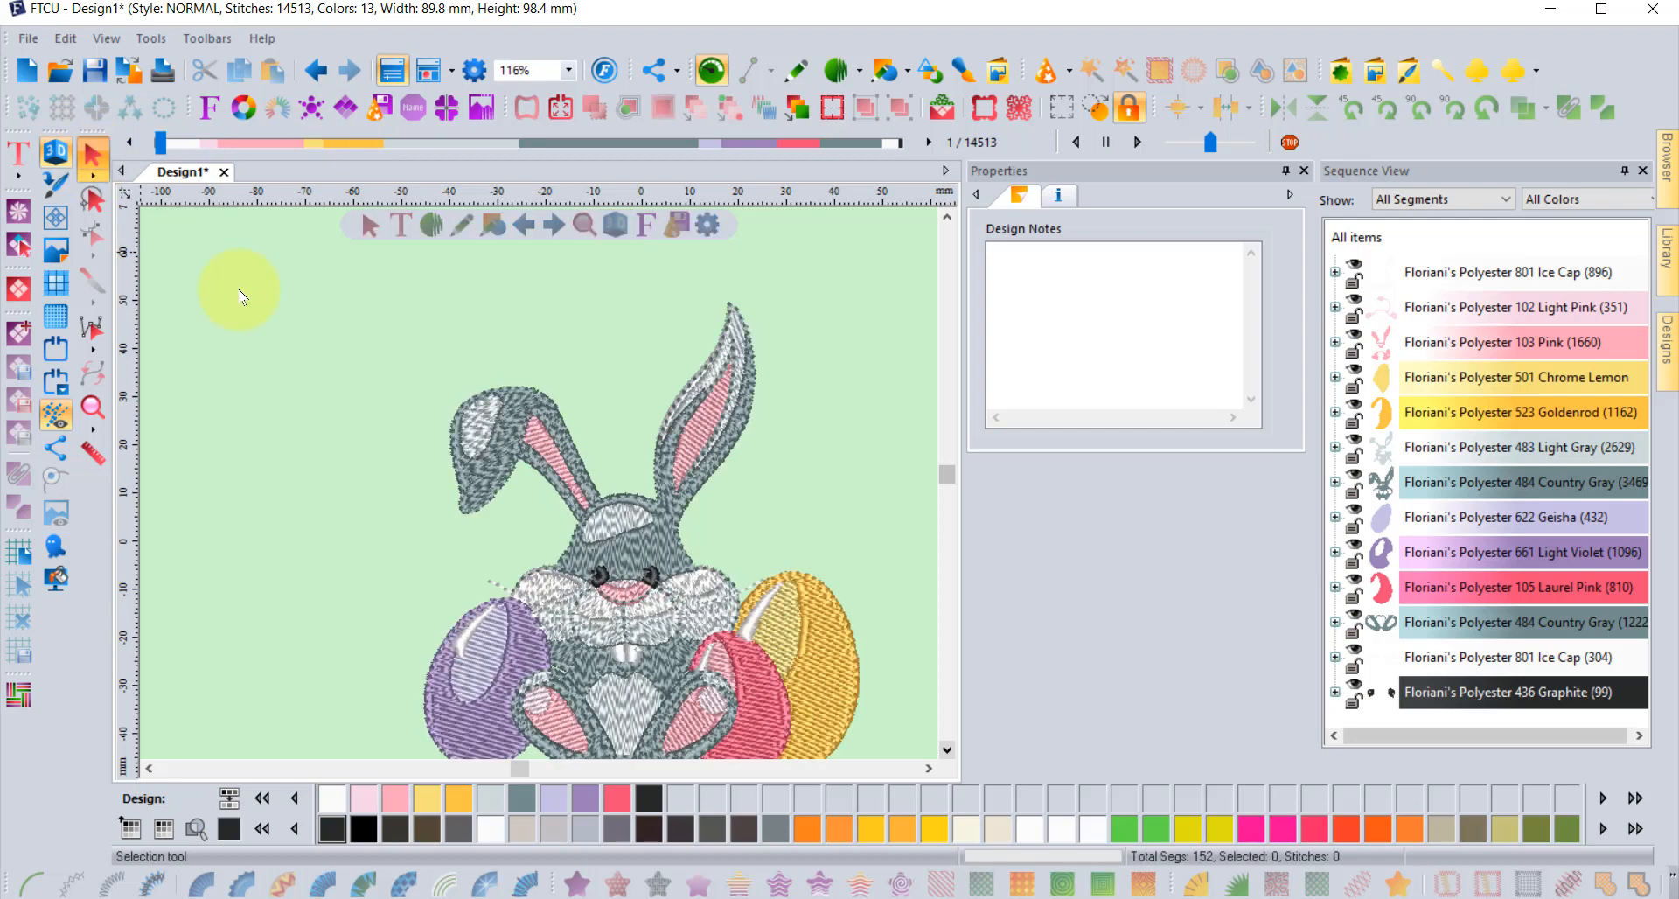
pyautogui.click(91, 405)
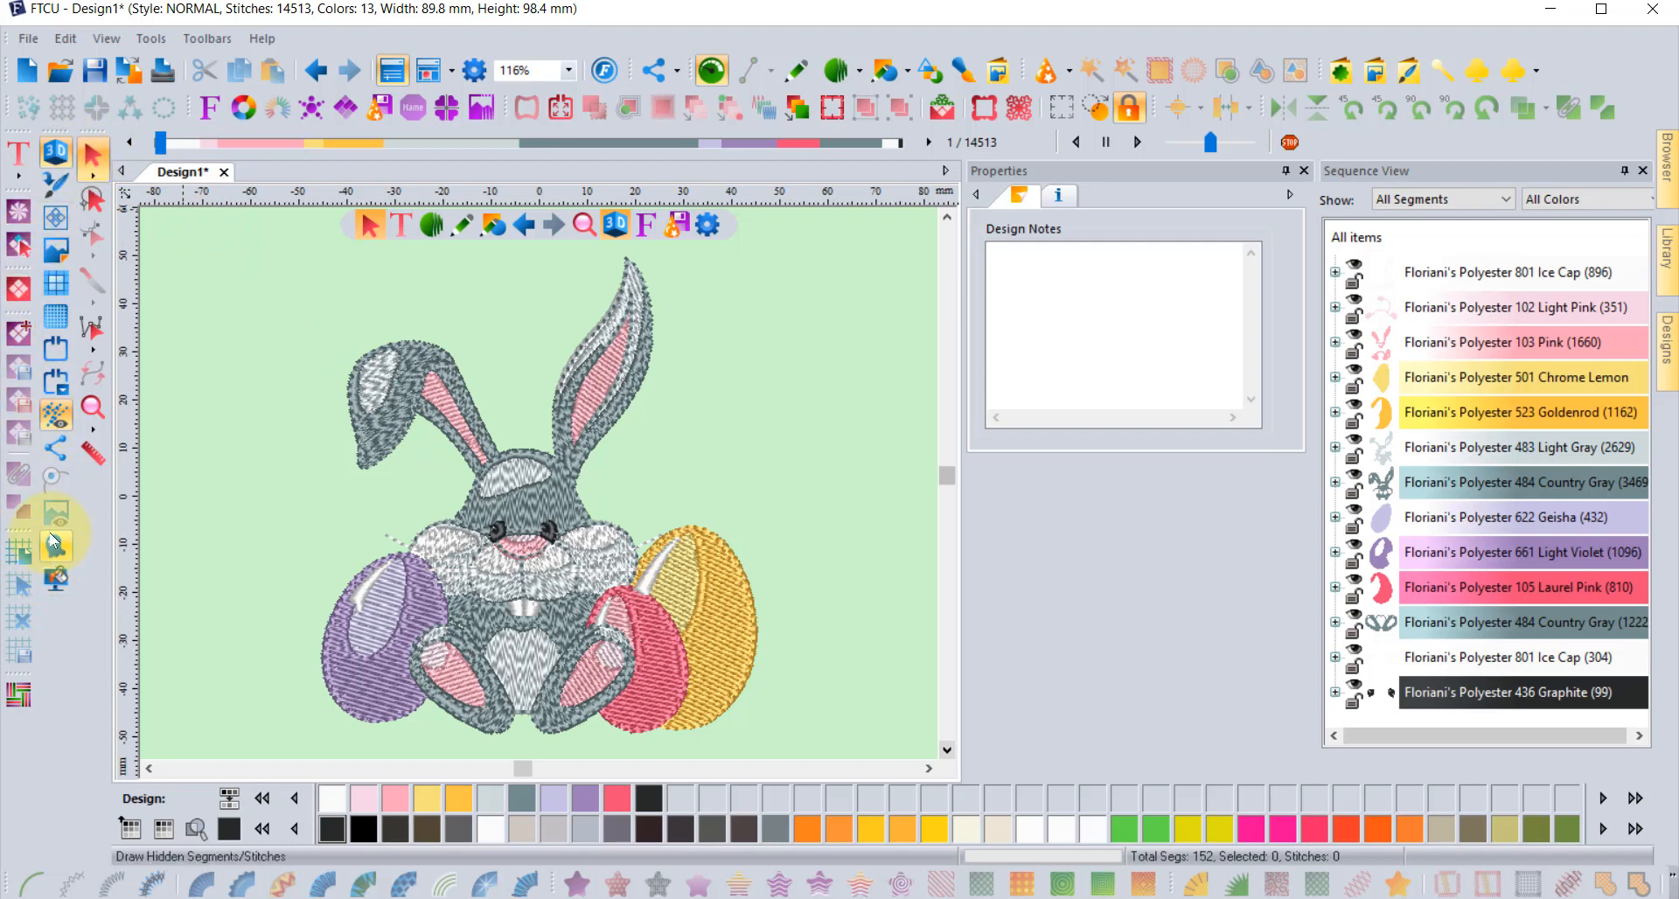
# Insert the appli-quilt block Basic Block 02 at default size and hide its fabric fill
pyautogui.click(56, 217)
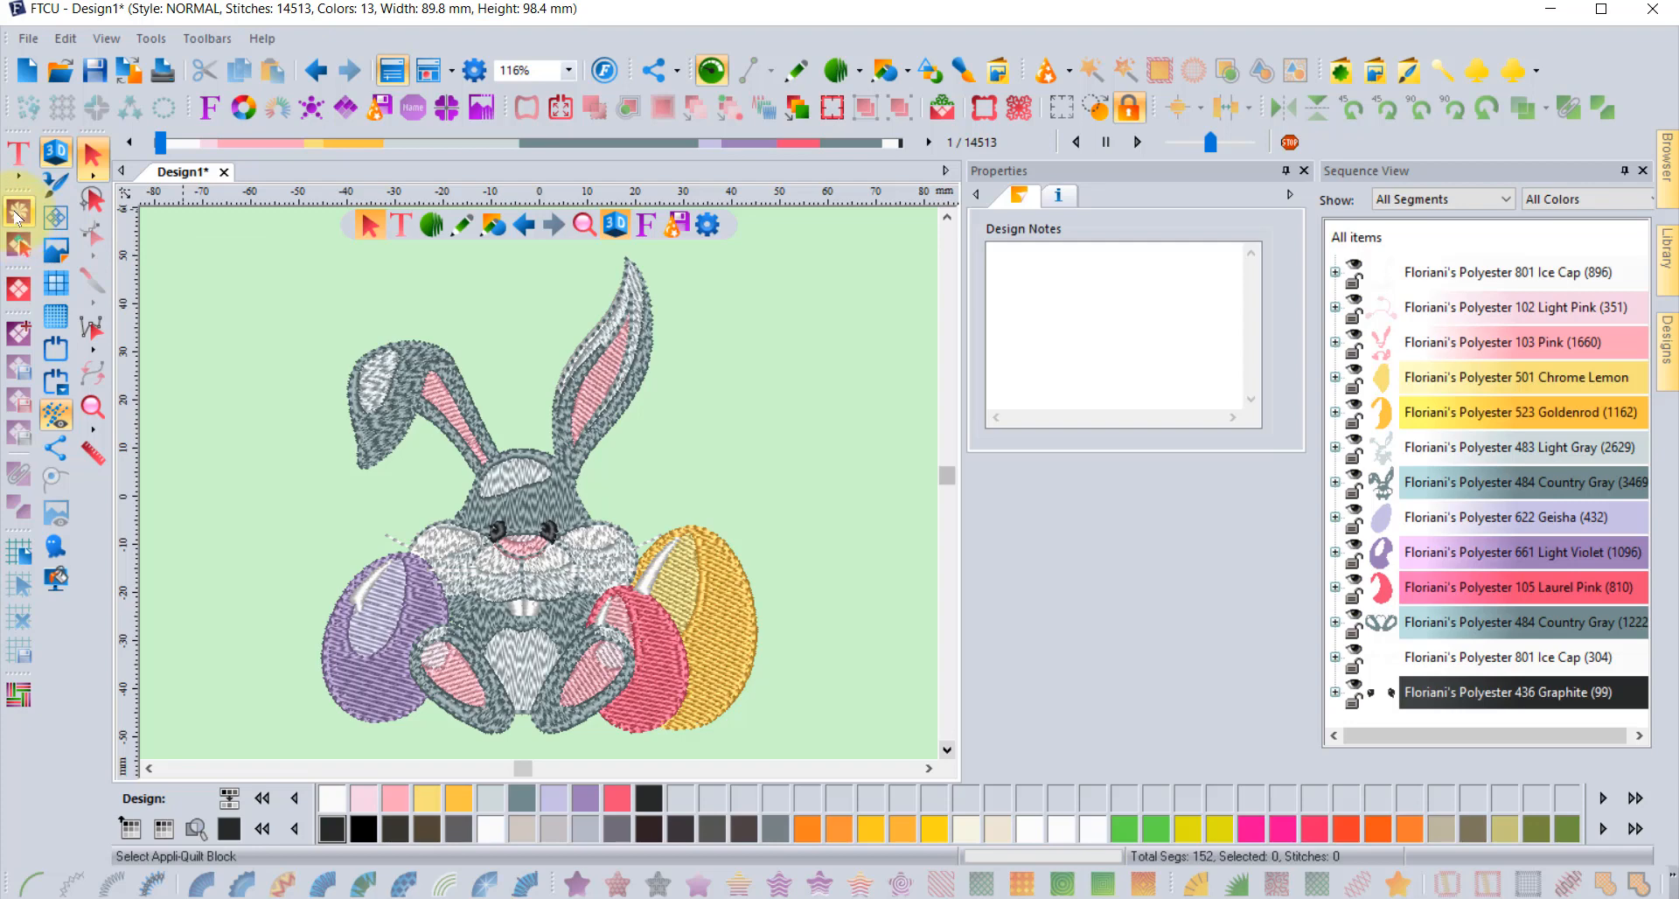
pyautogui.click(17, 212)
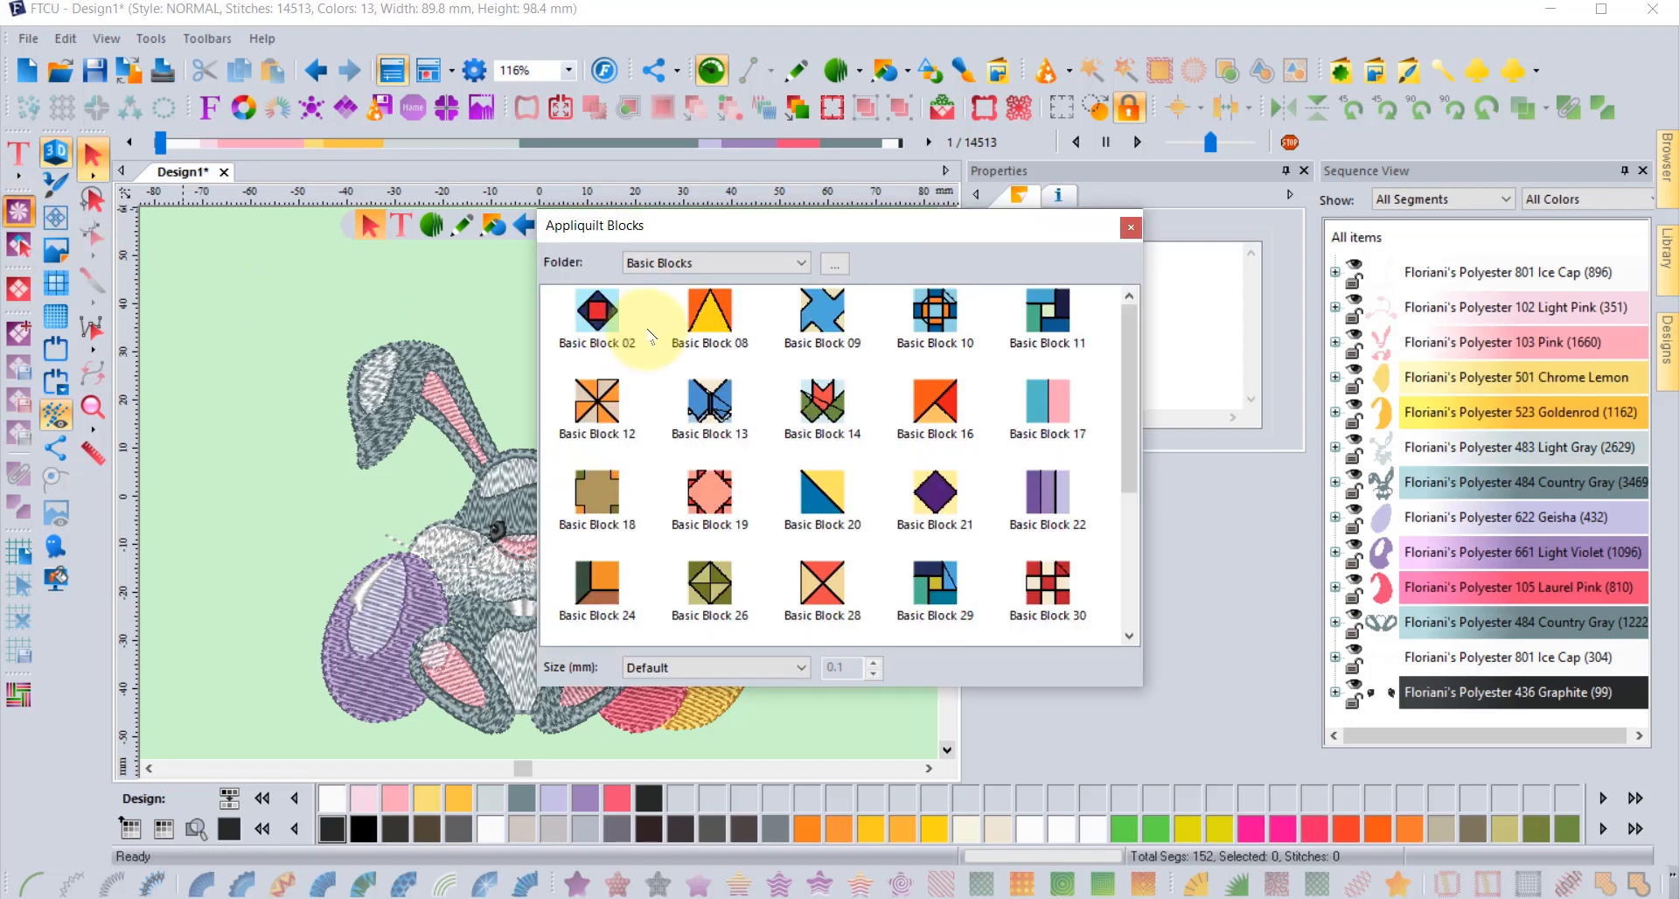
pyautogui.doubleClick(616, 314)
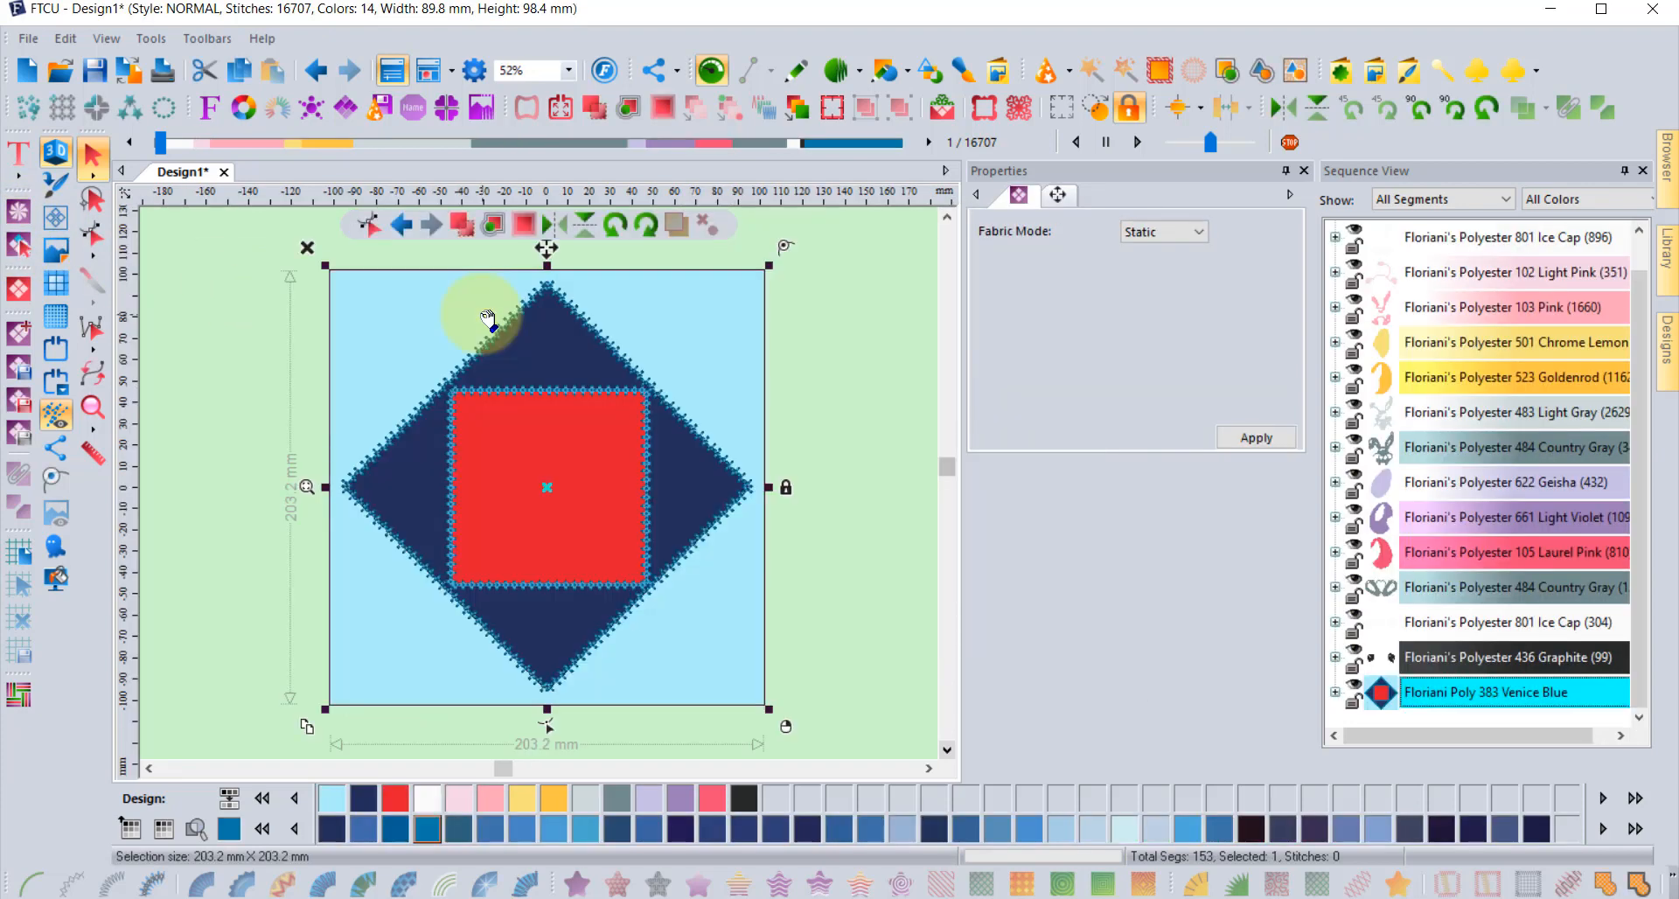
pyautogui.click(58, 223)
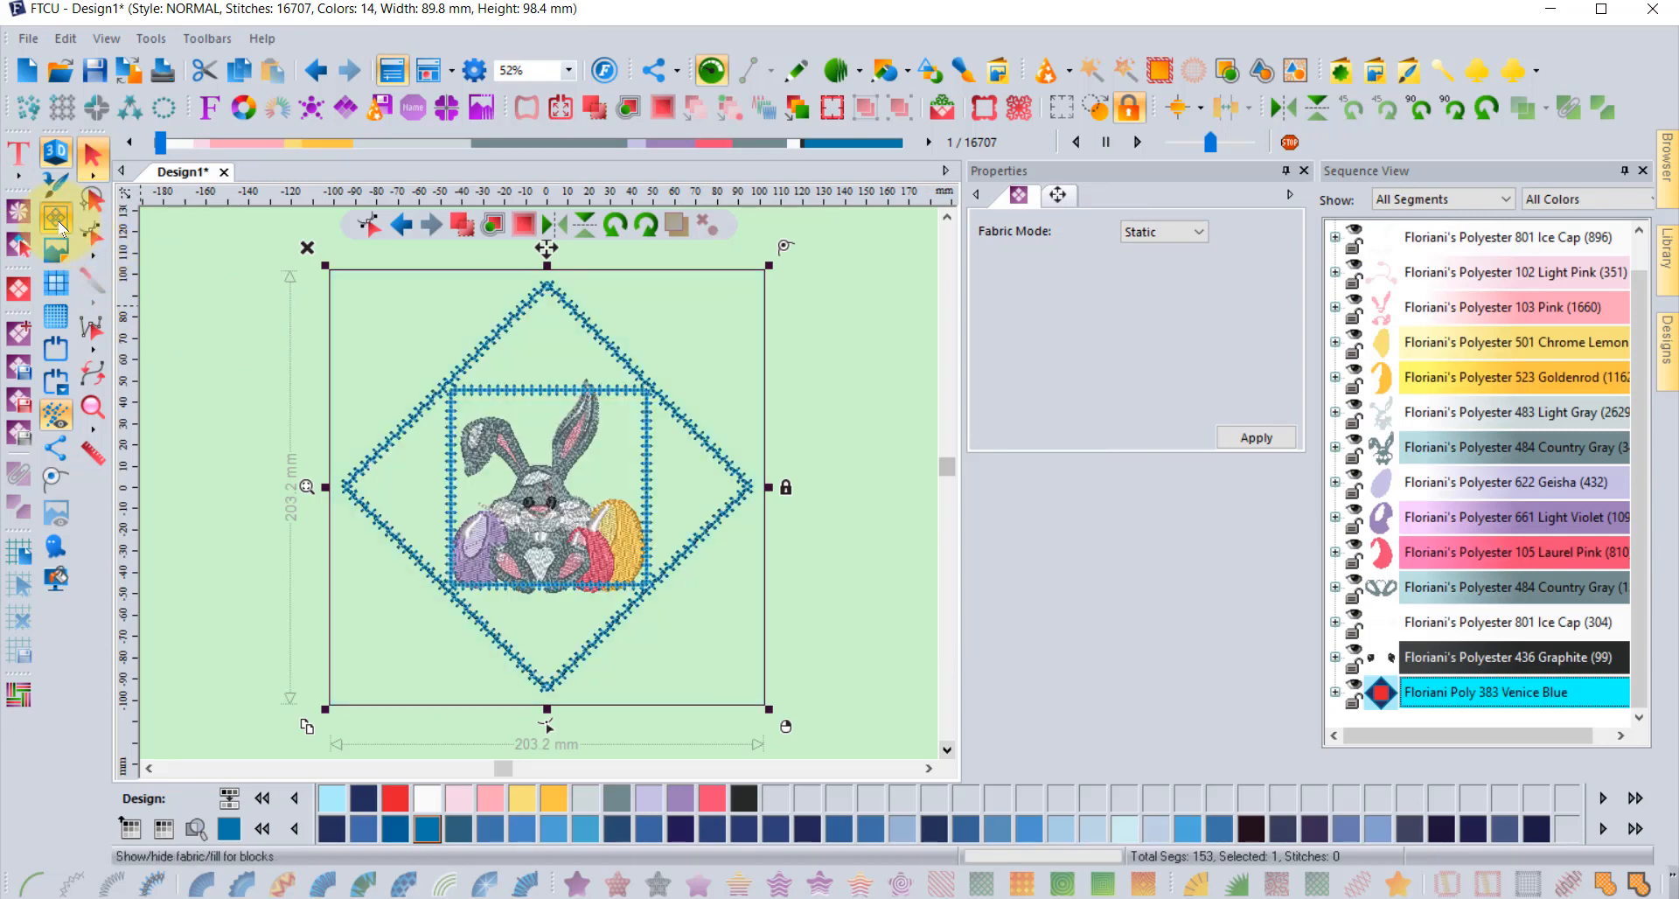
# Show the appli-quilt block's fabric fill again, delete the block from the design, and leave the bunny deselected
pyautogui.click(58, 223)
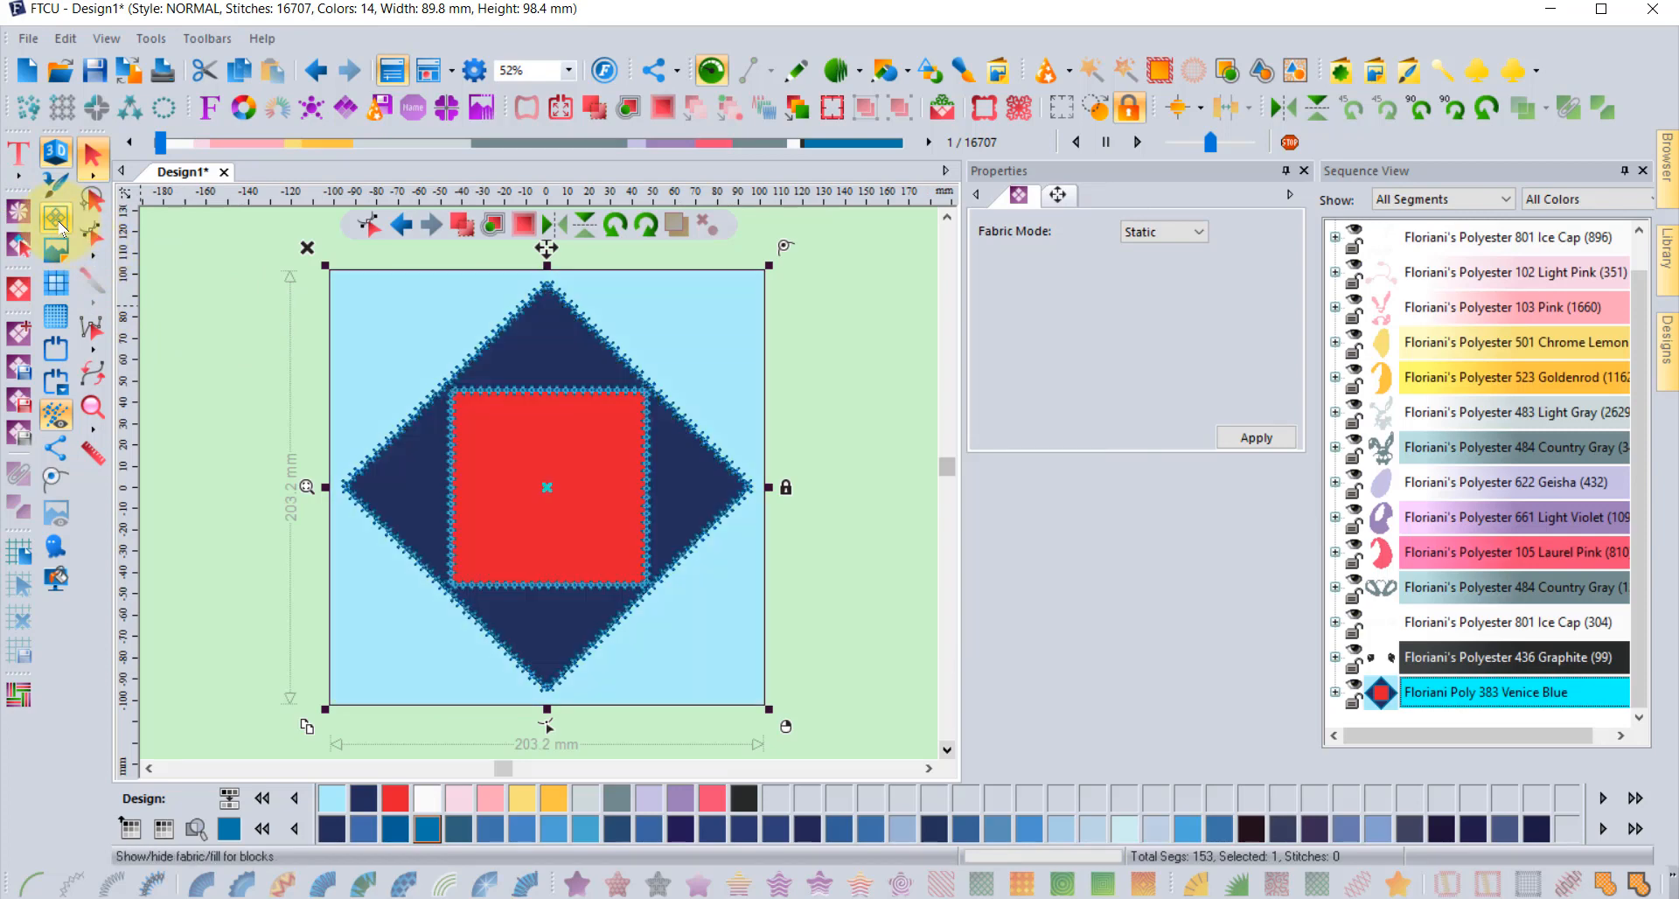
pyautogui.click(58, 223)
pyautogui.click(57, 223)
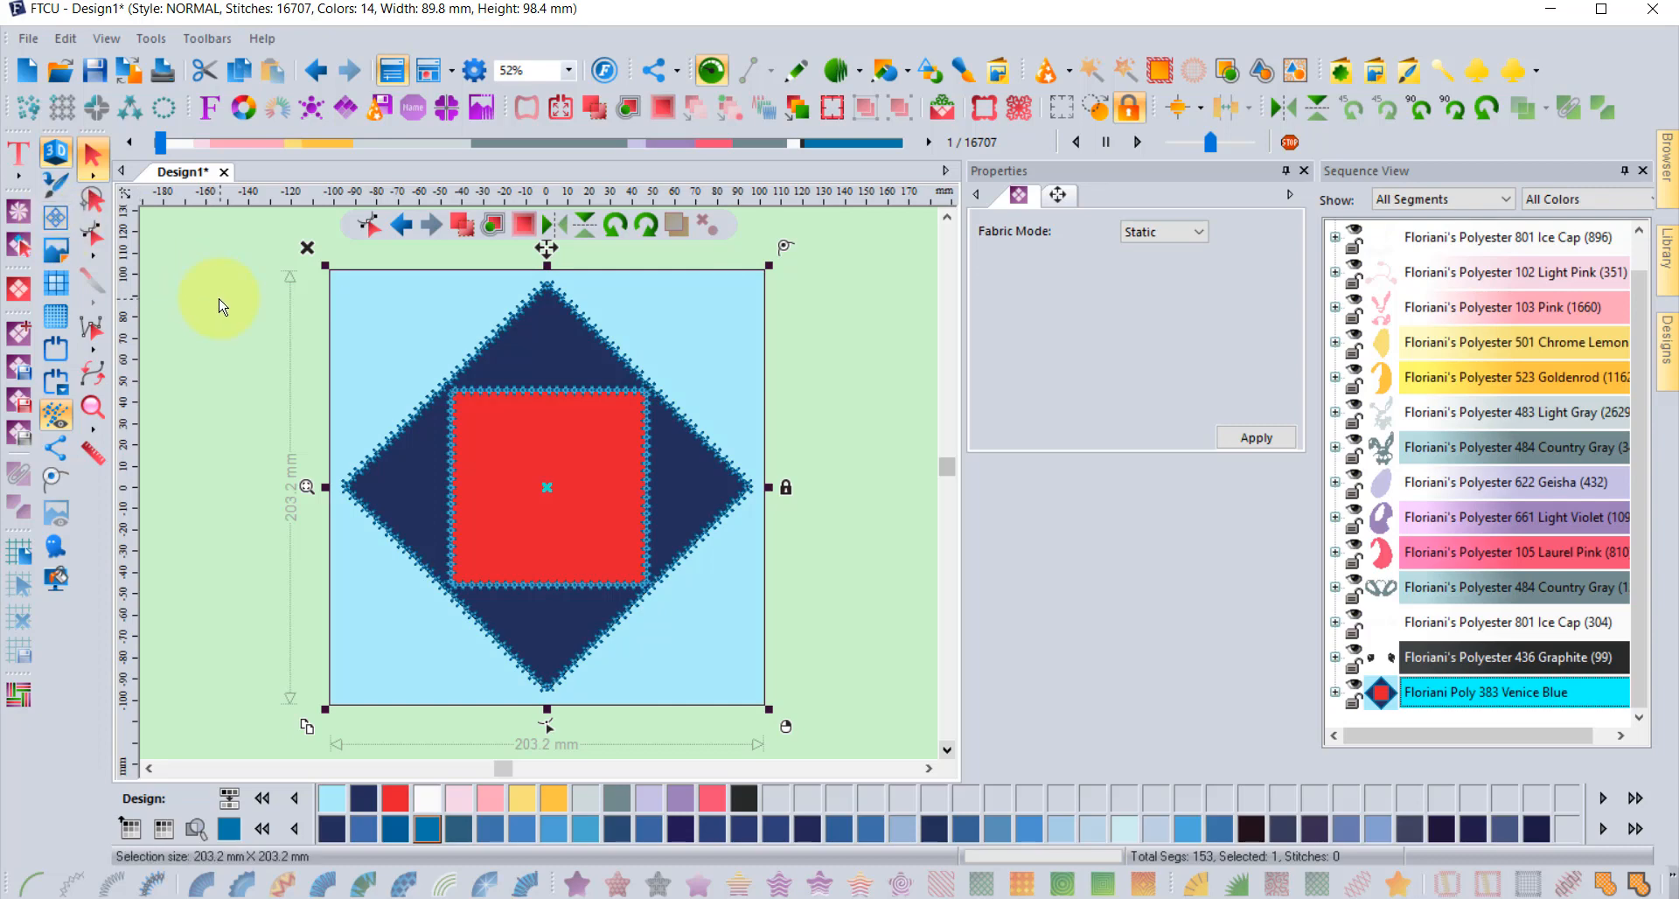
pyautogui.press('Delete')
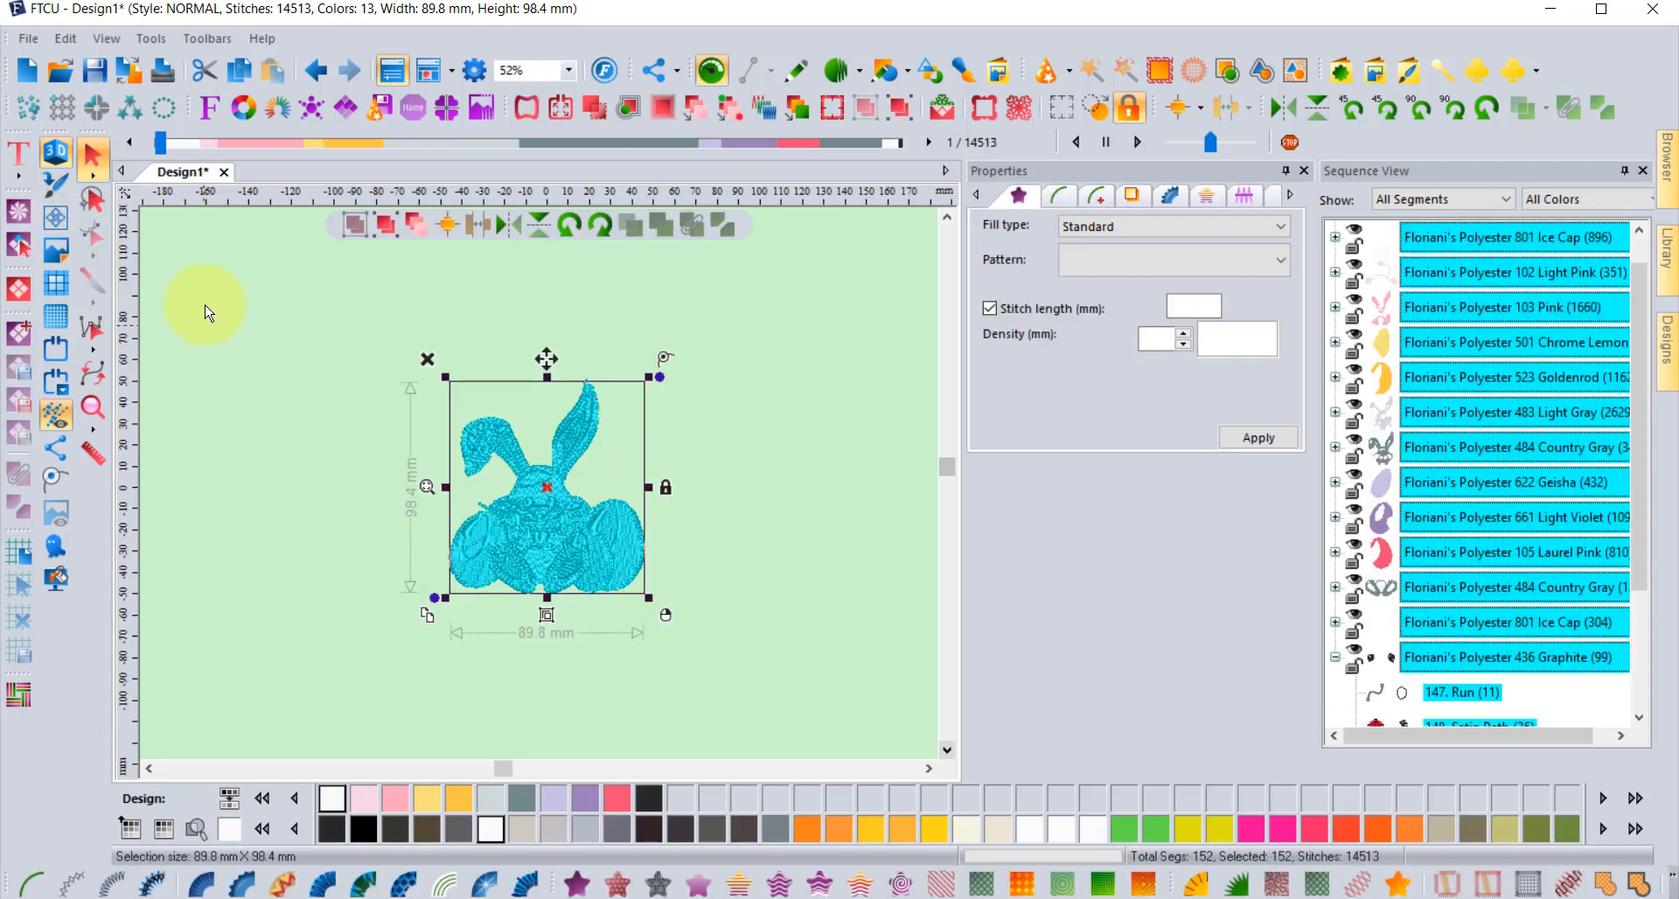
pyautogui.click(203, 267)
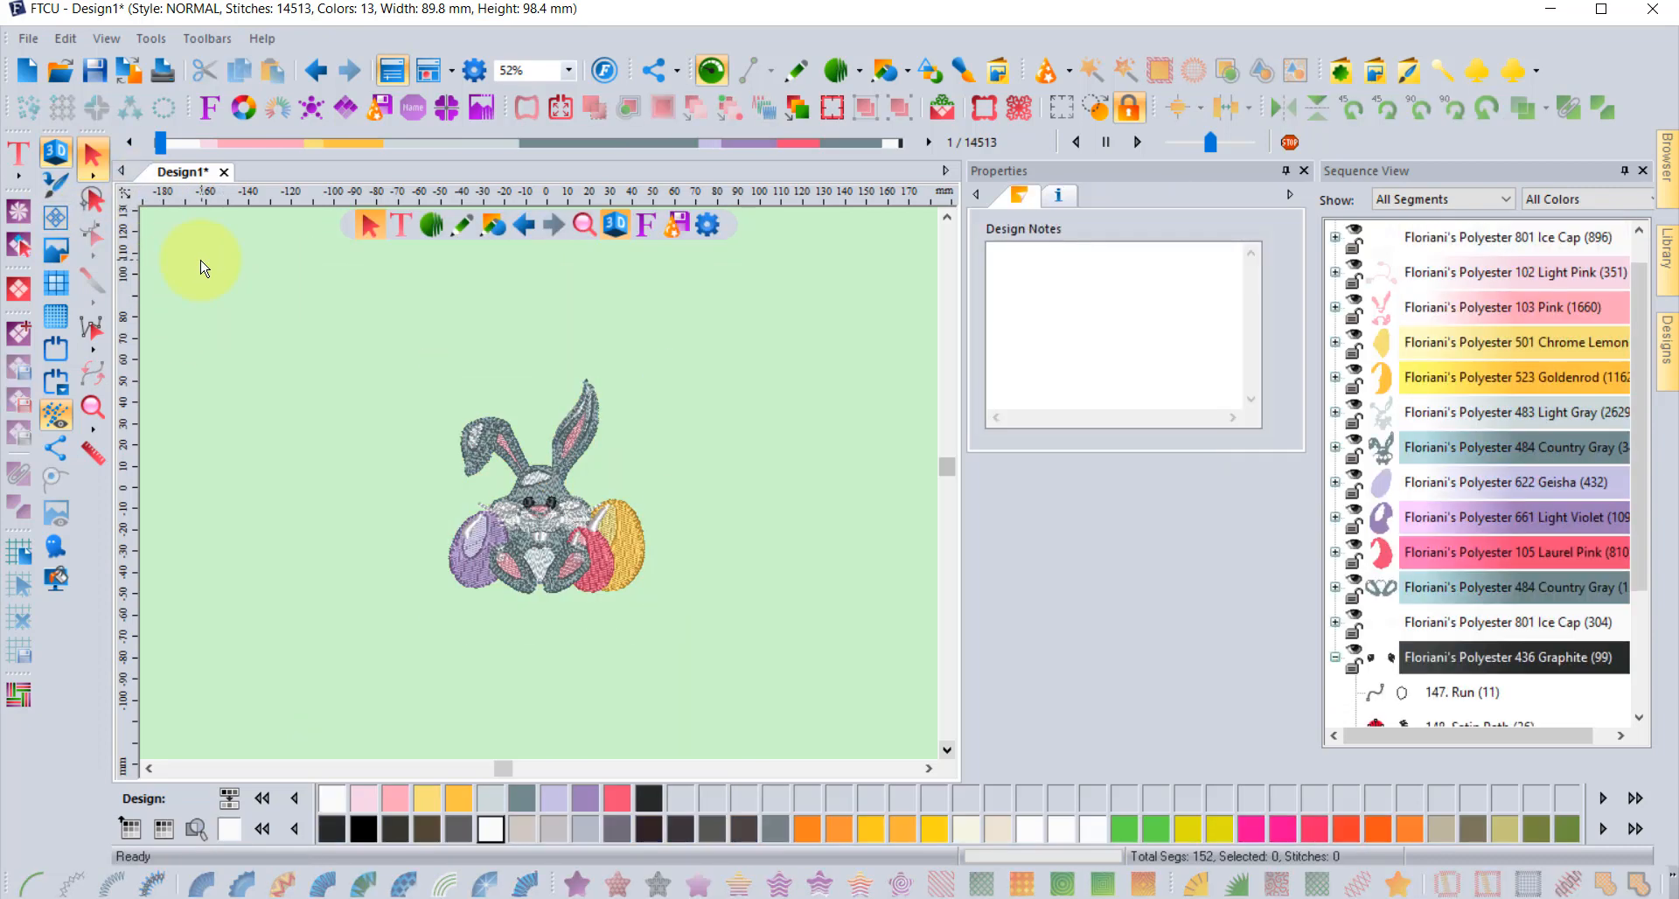
# Preview the grid behind the bunny and the cutting mat around it, hiding each one again
pyautogui.click(55, 253)
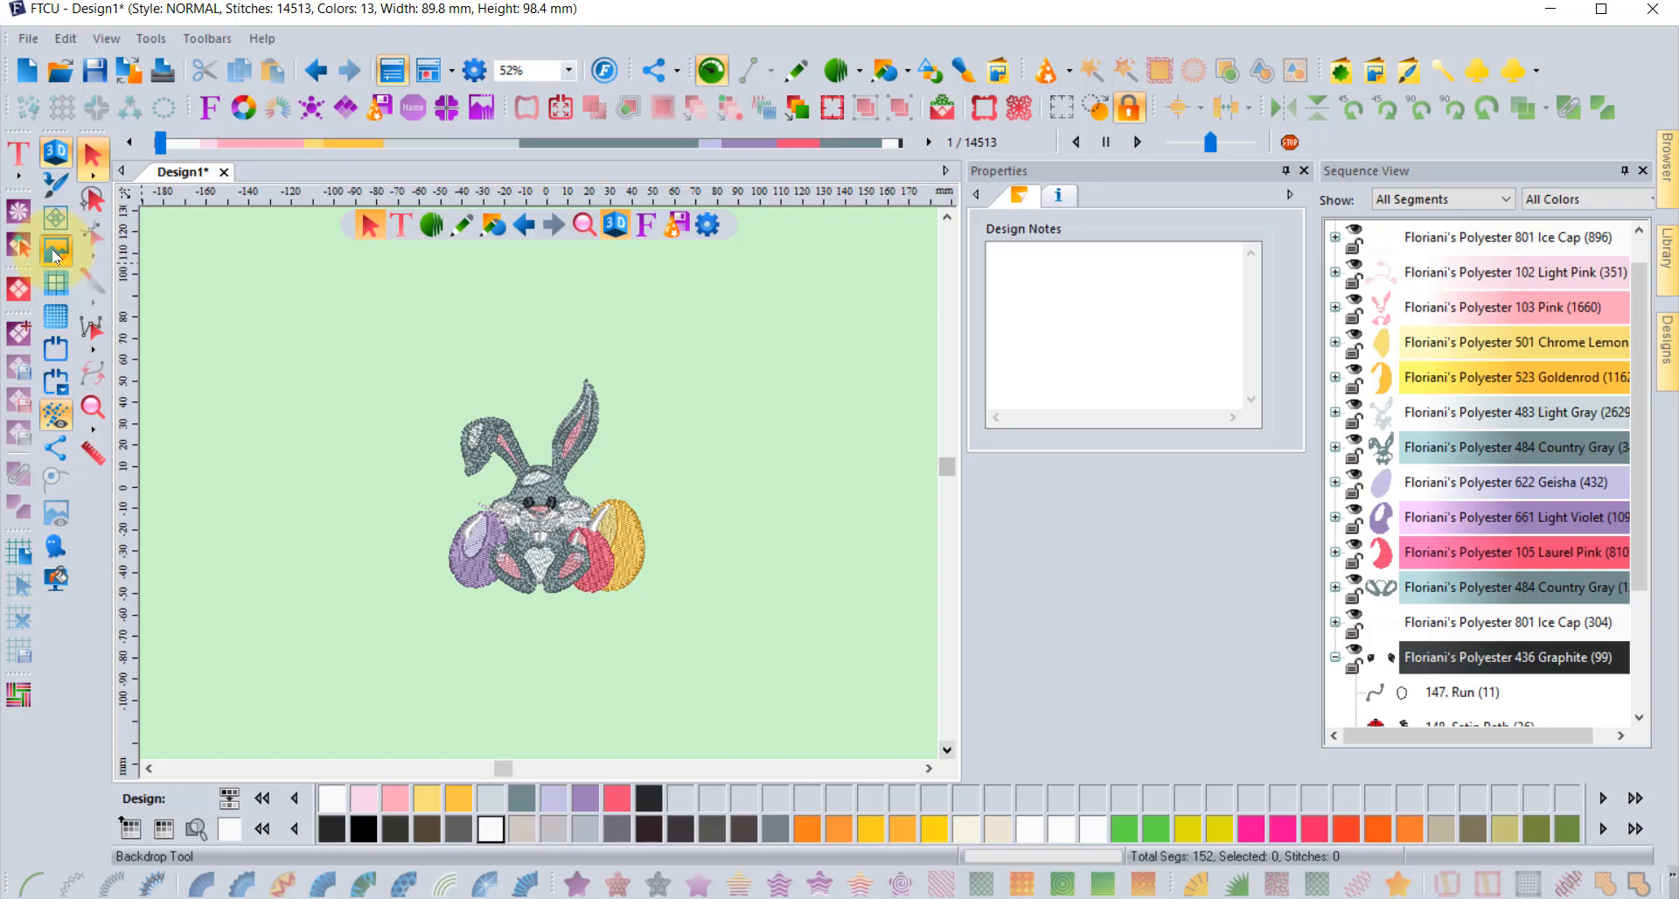
pyautogui.click(259, 268)
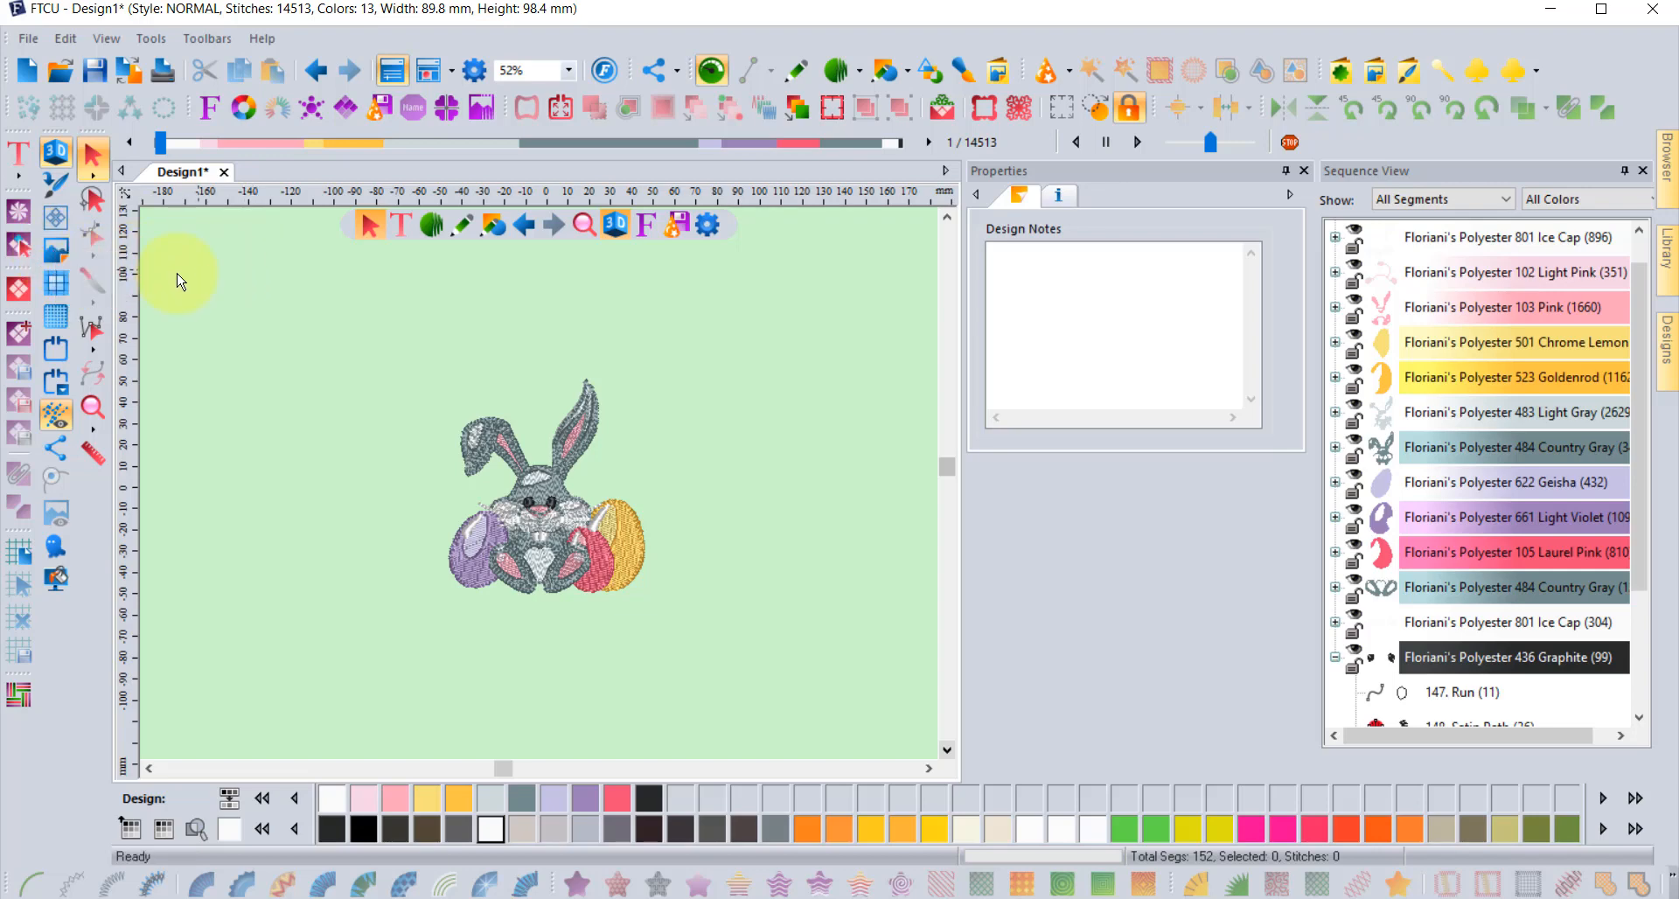
pyautogui.click(56, 284)
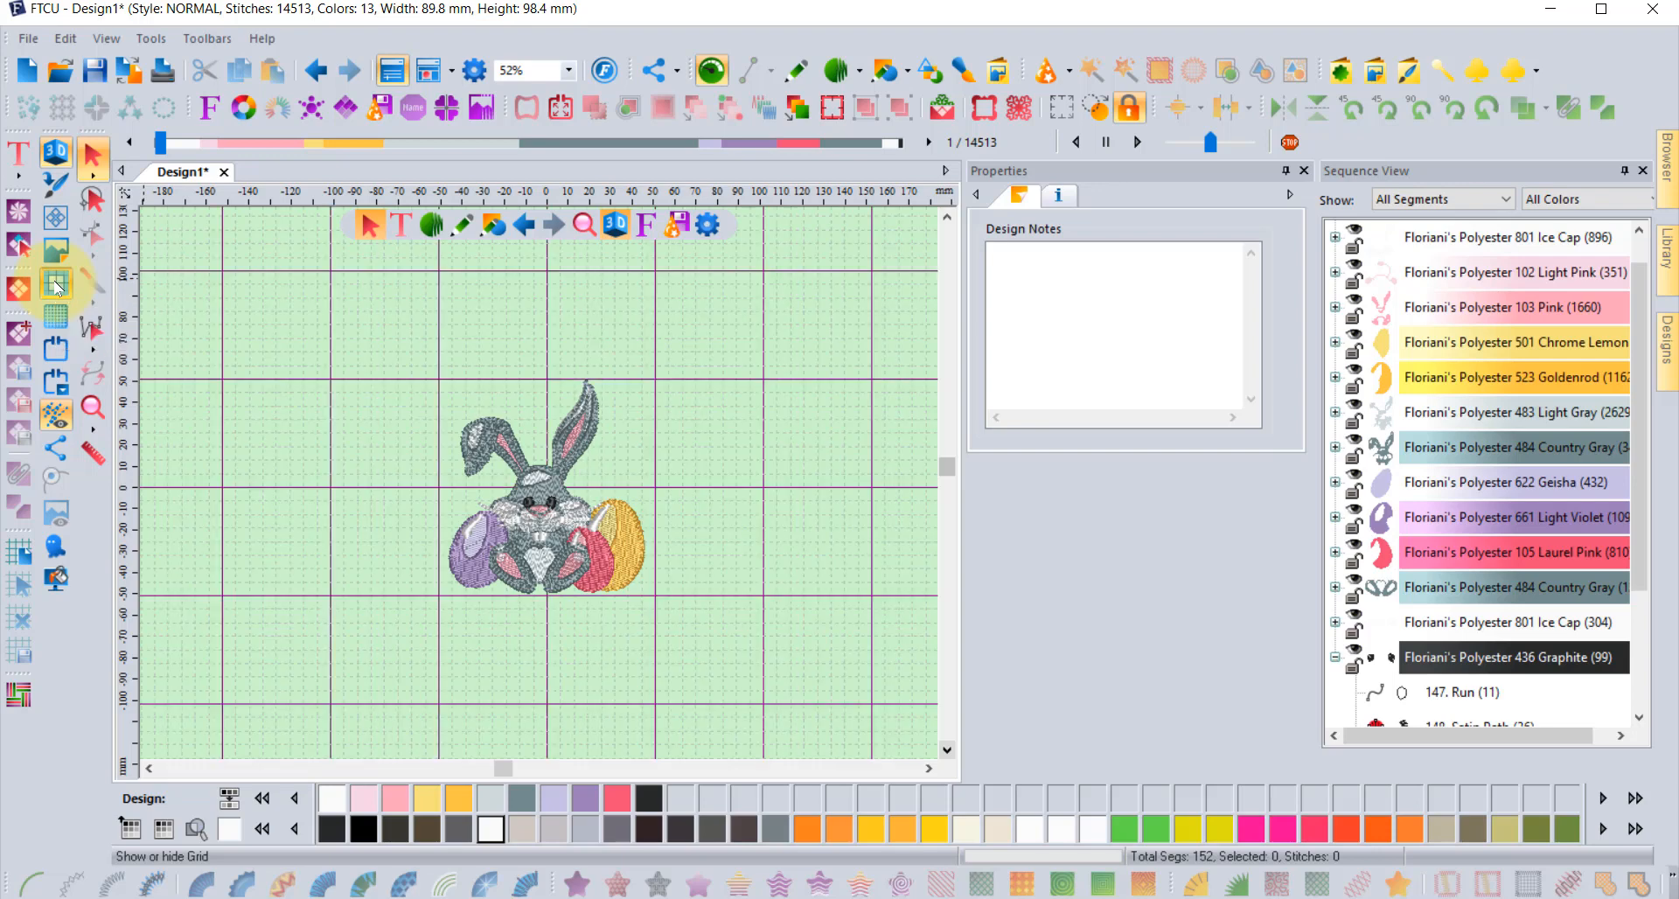
pyautogui.click(56, 284)
pyautogui.click(56, 284)
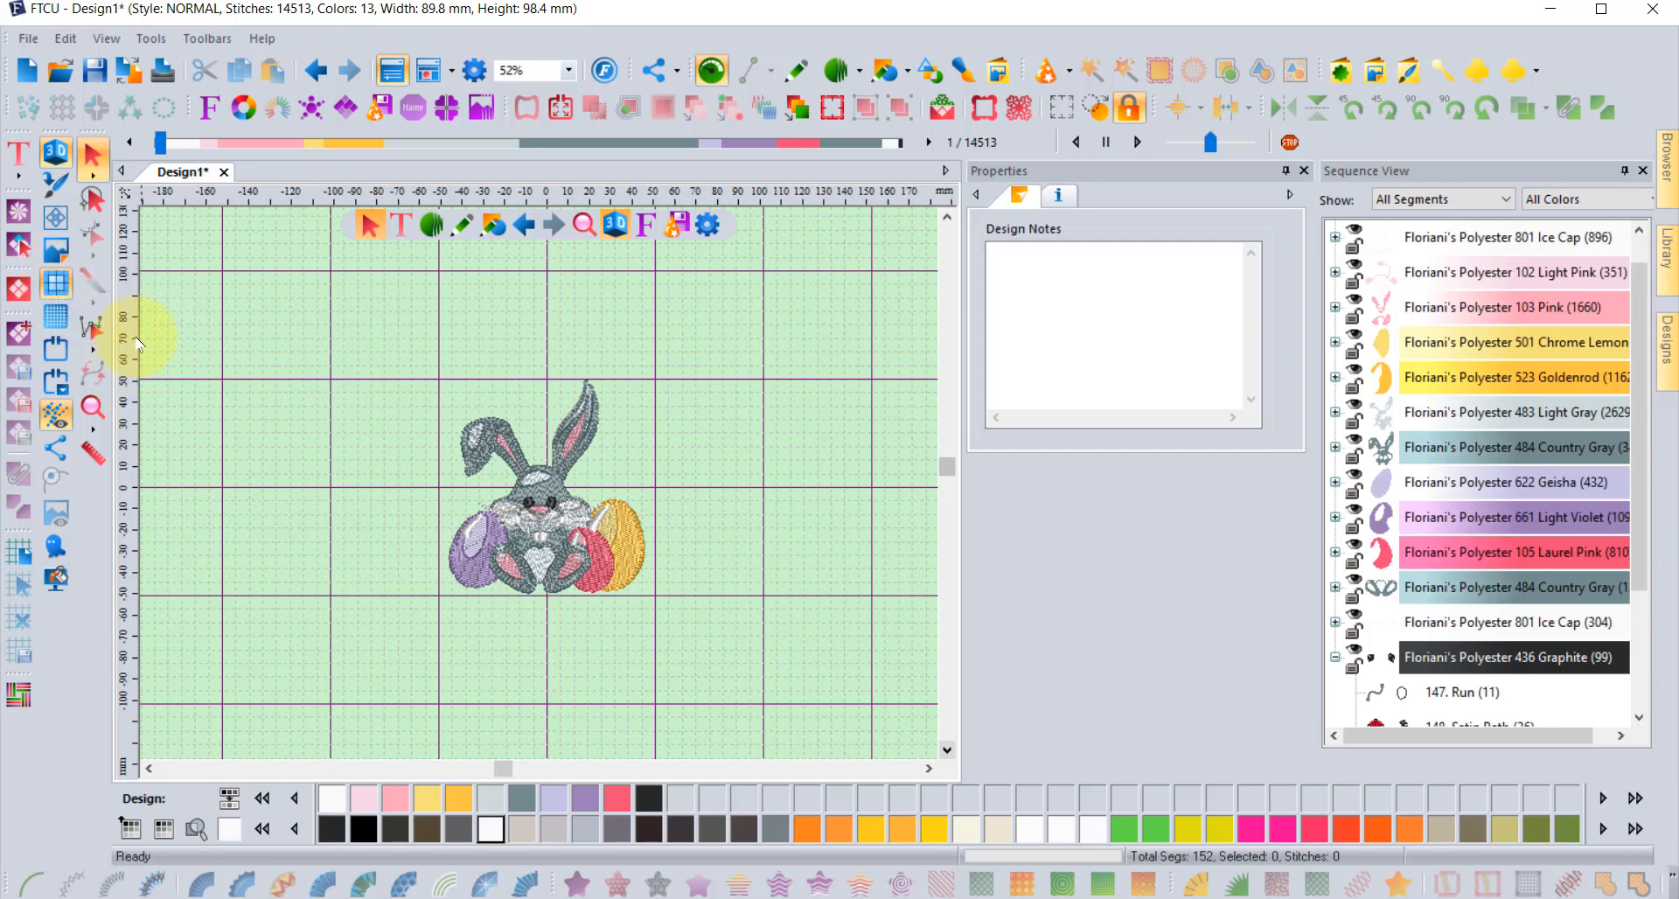
pyautogui.click(70, 289)
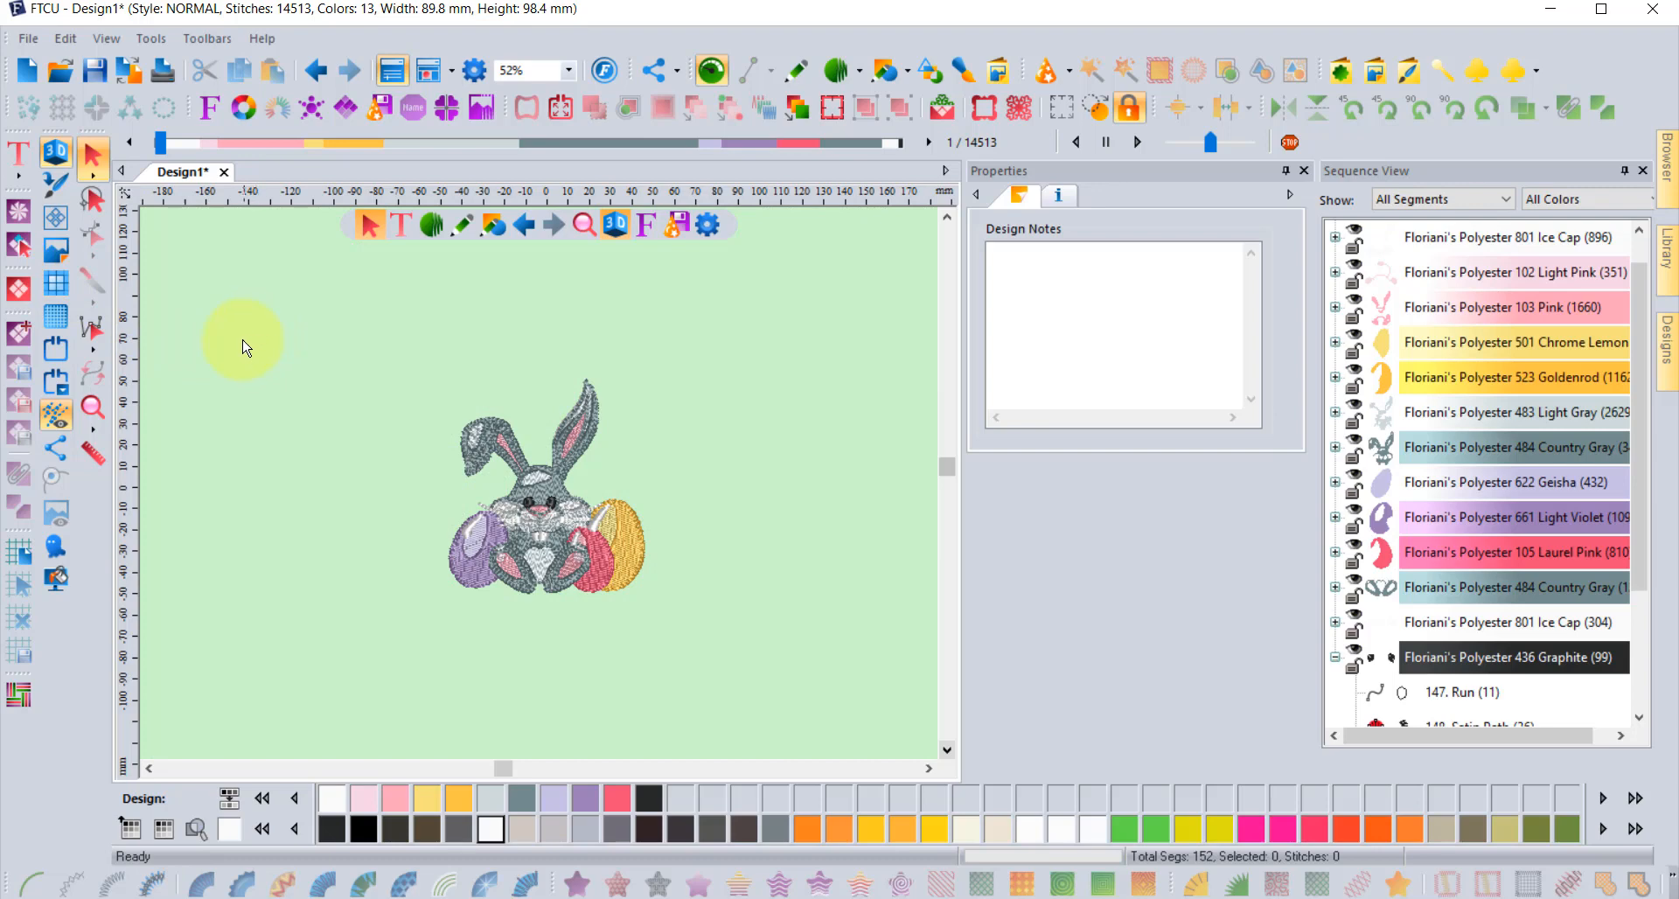
pyautogui.click(55, 318)
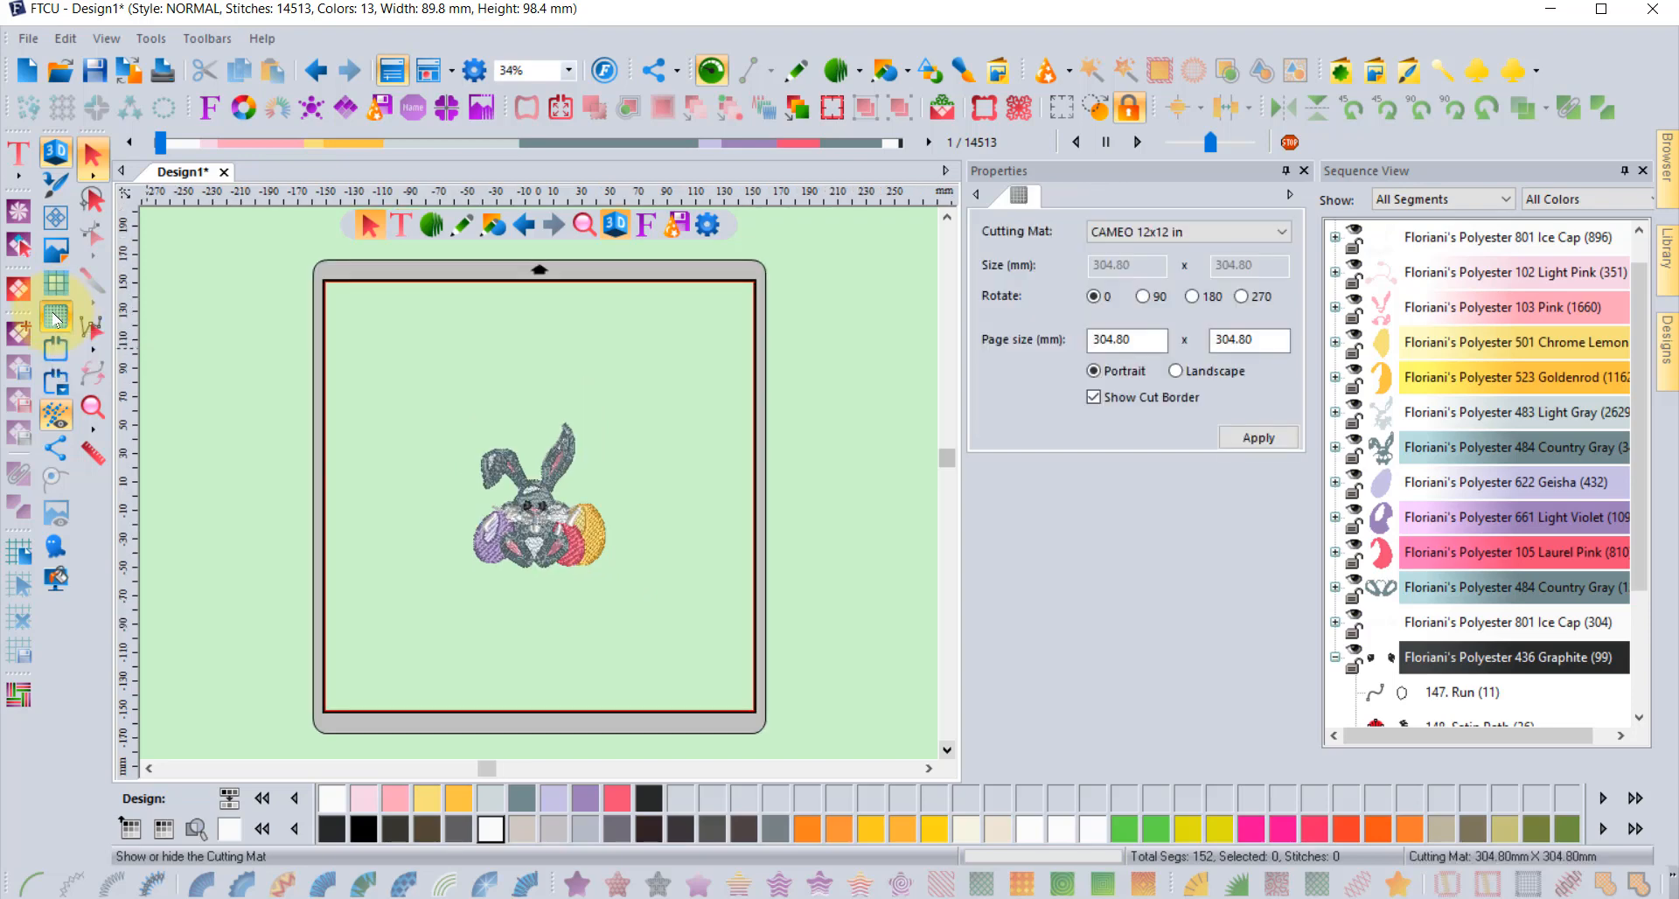
pyautogui.click(55, 319)
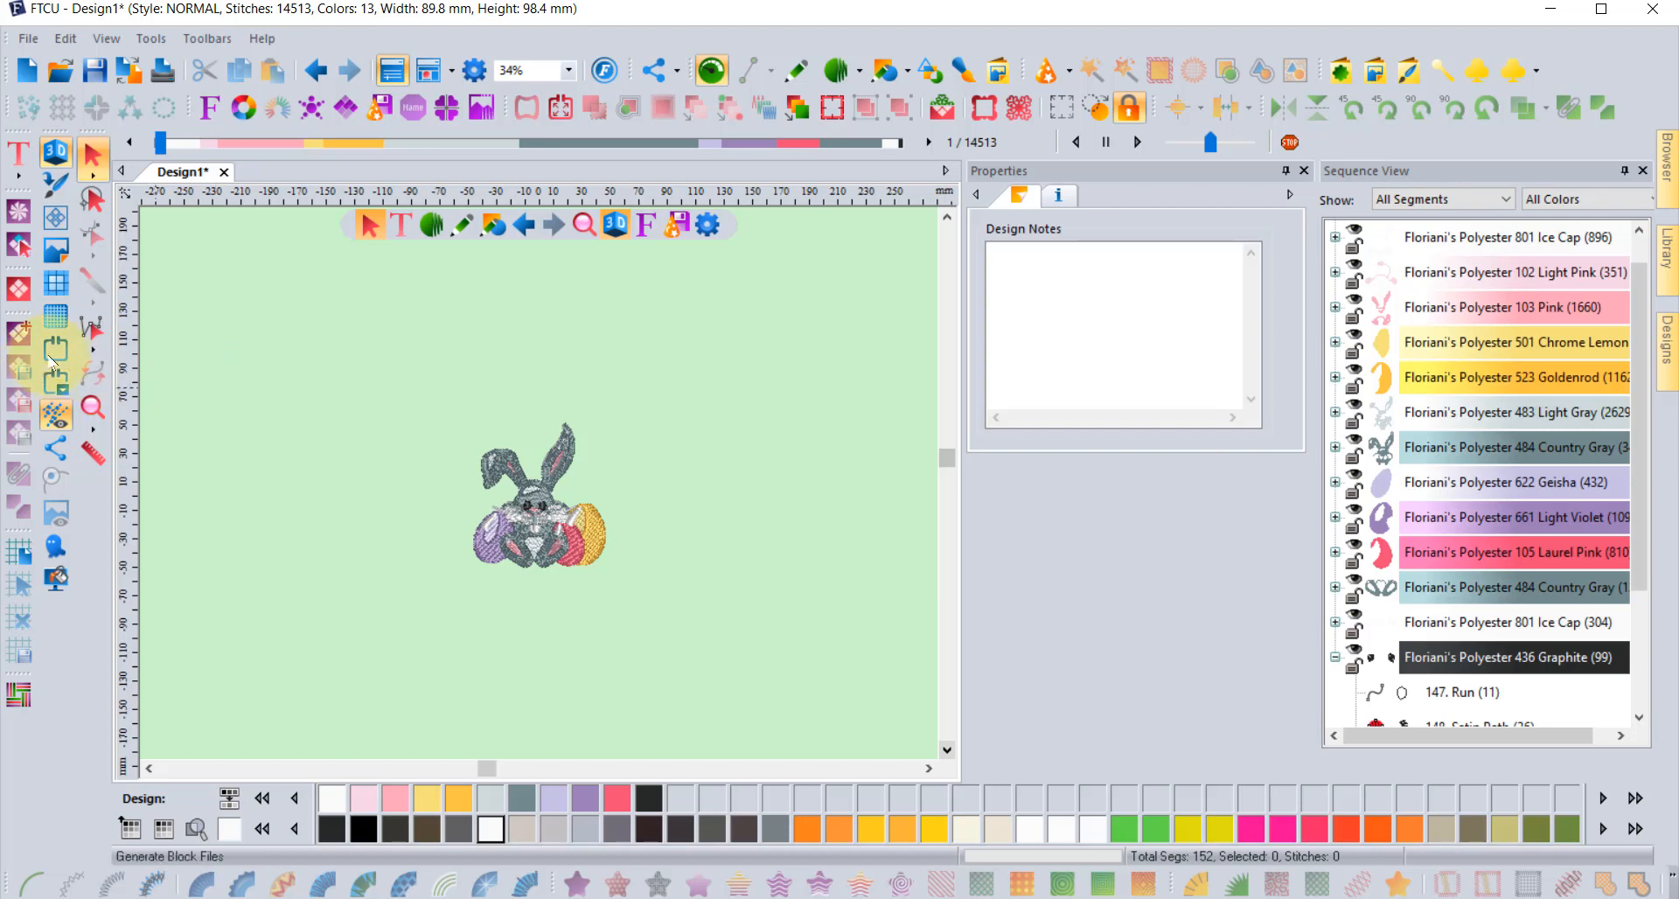
# Display the hoop around the bunny and change it to the 240mm X 200mm hoop in JEF format
pyautogui.click(56, 348)
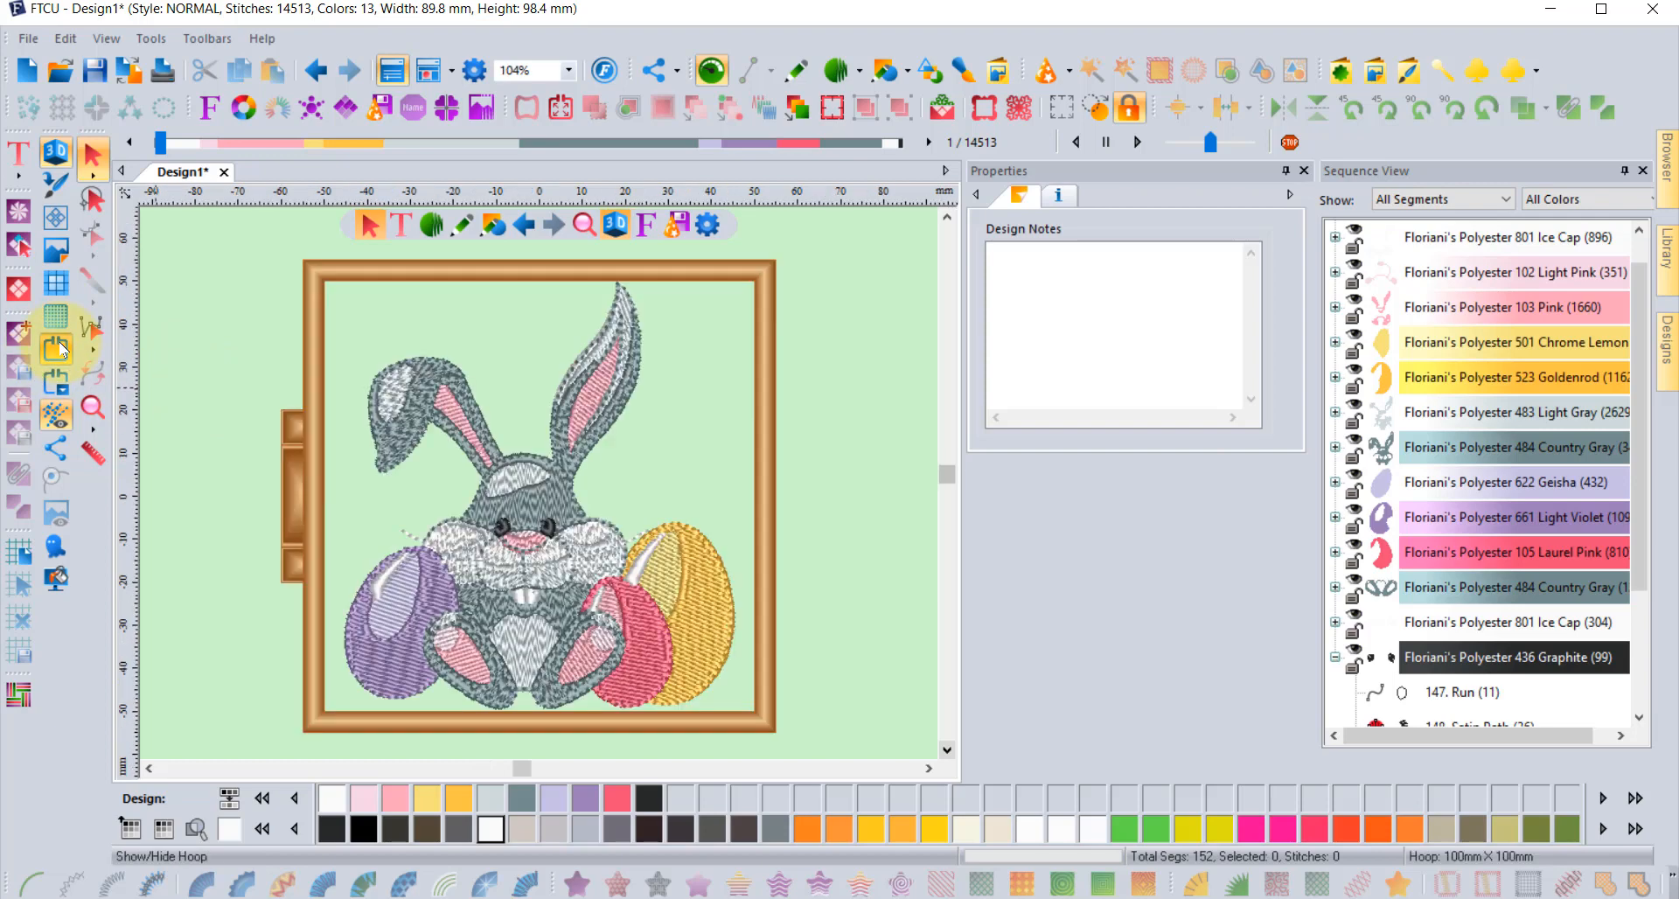
pyautogui.click(57, 350)
pyautogui.click(58, 350)
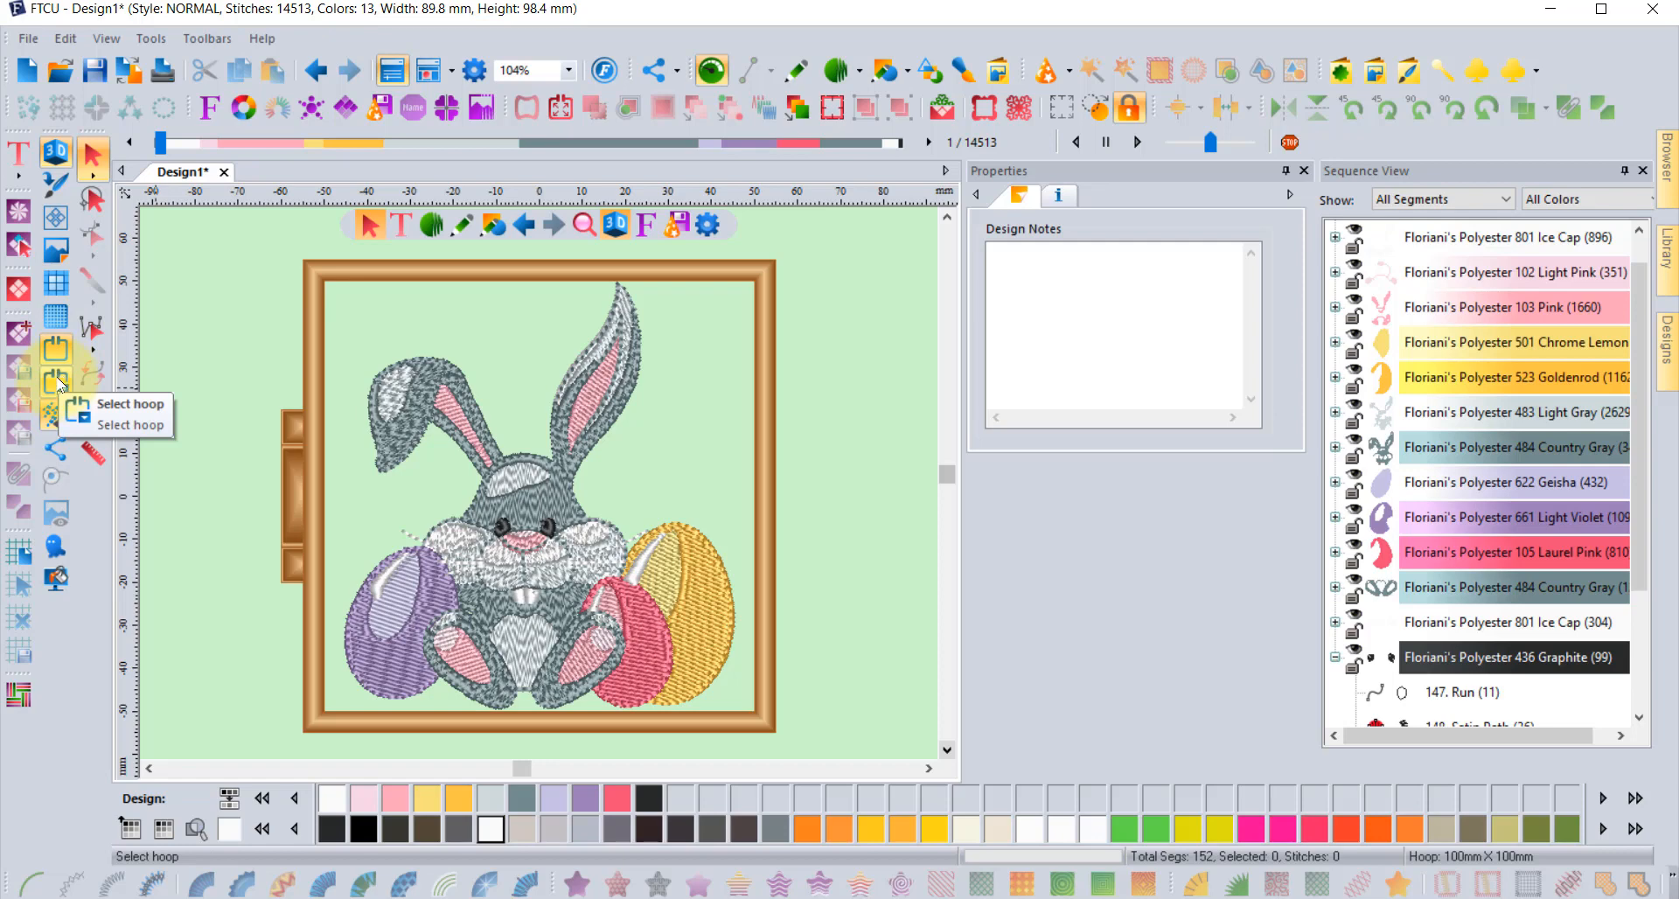
pyautogui.click(56, 382)
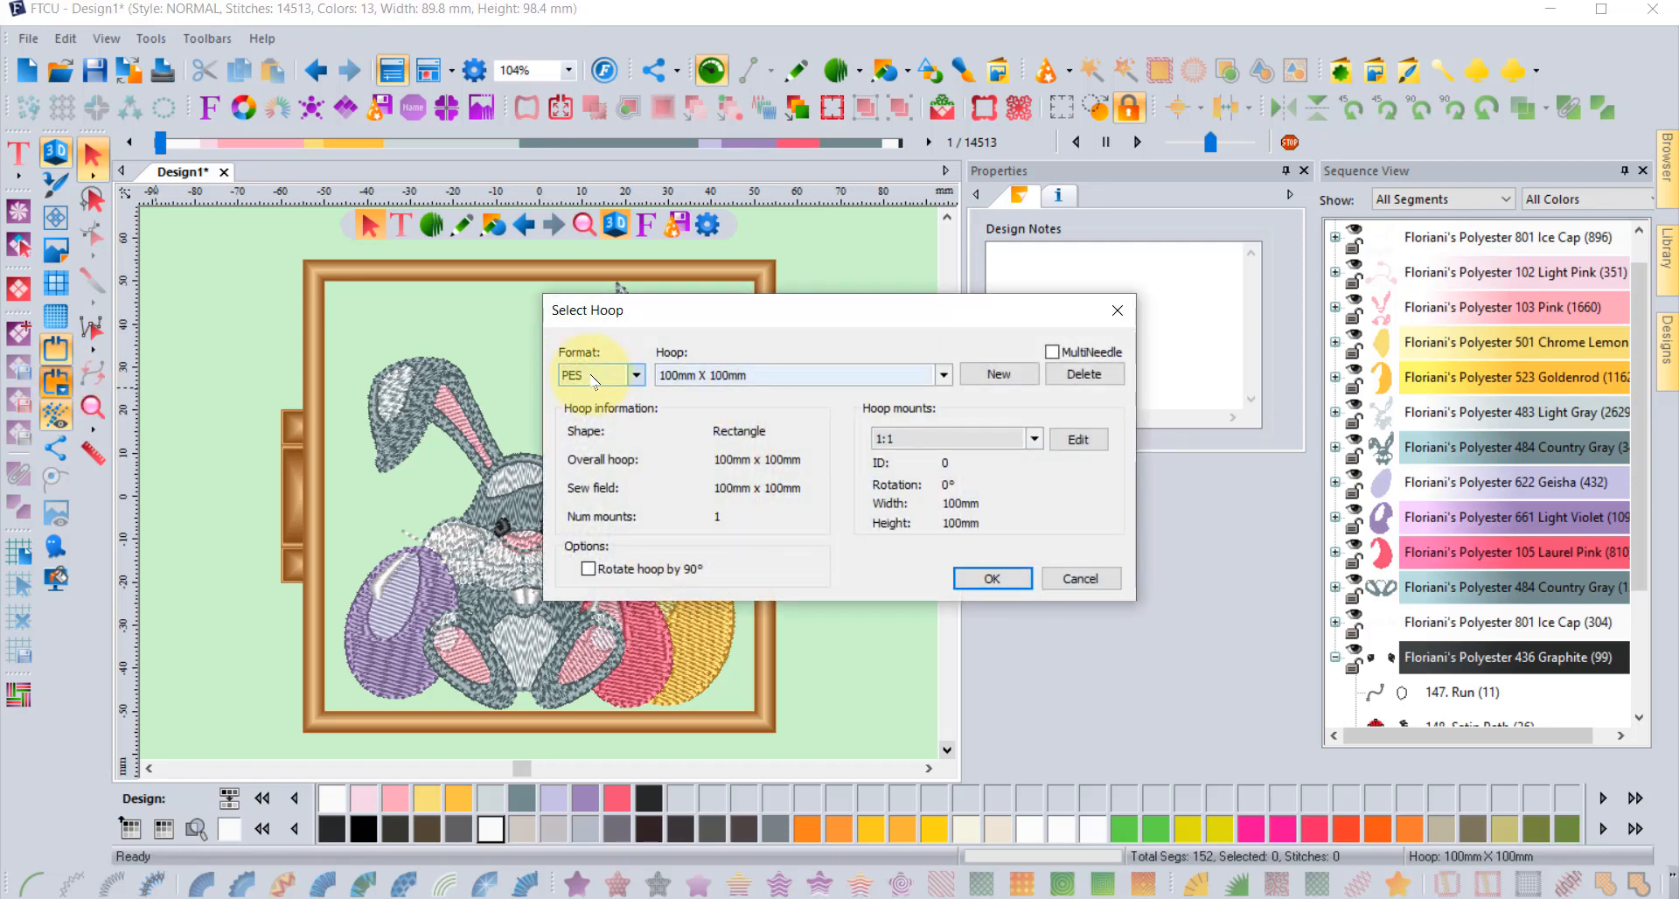
pyautogui.click(593, 380)
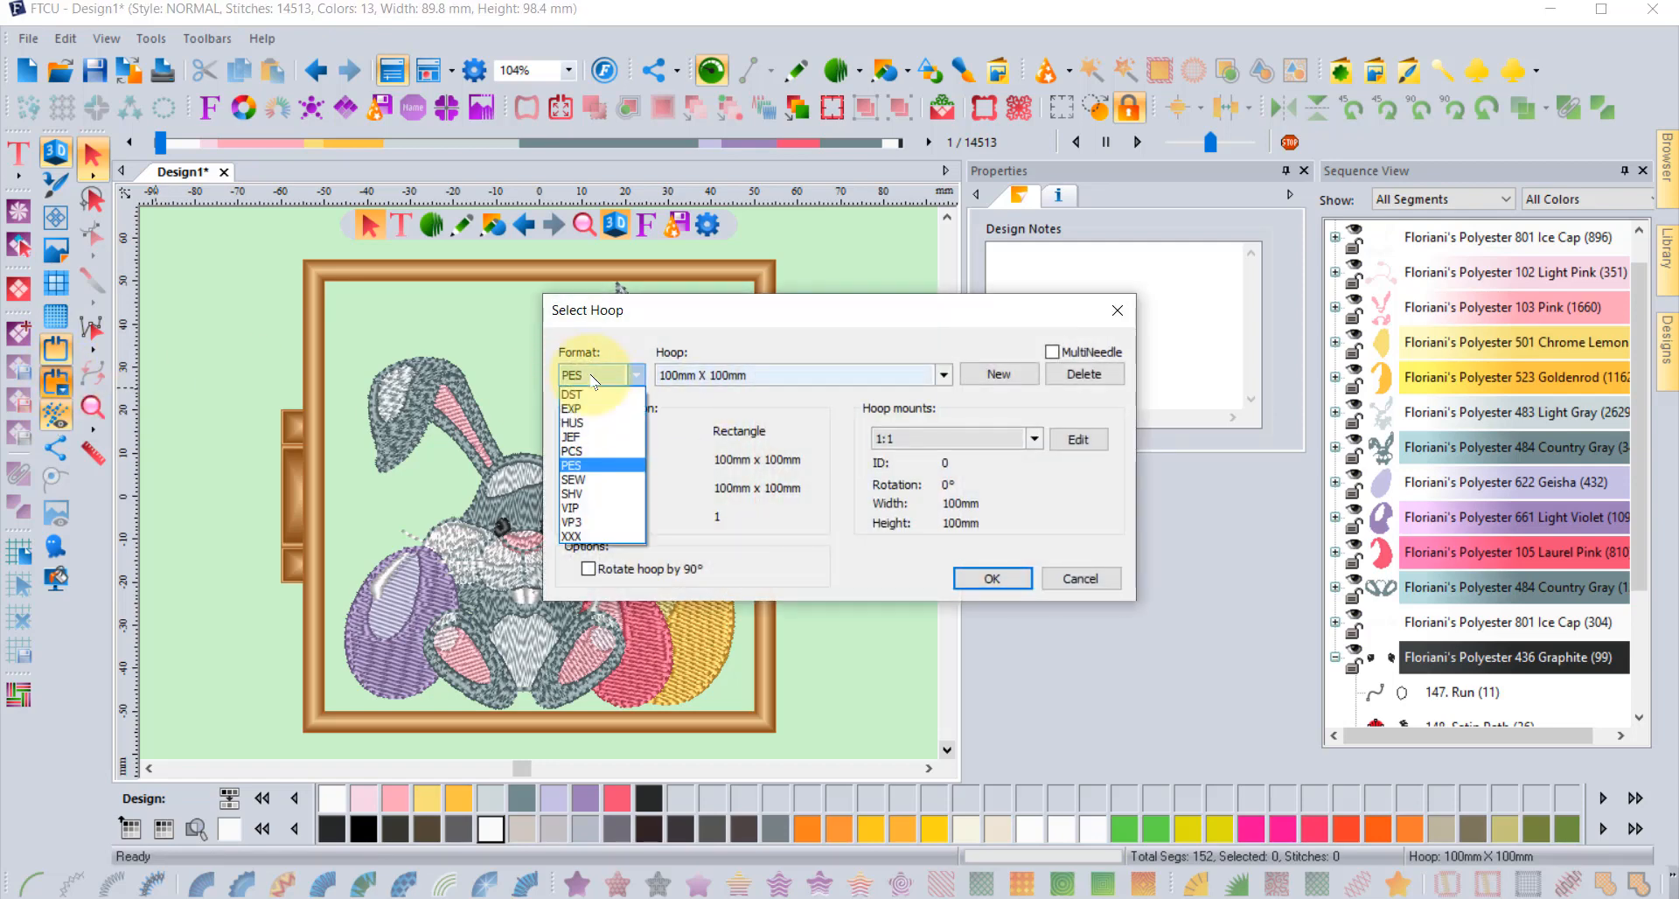
pyautogui.click(571, 436)
pyautogui.click(787, 374)
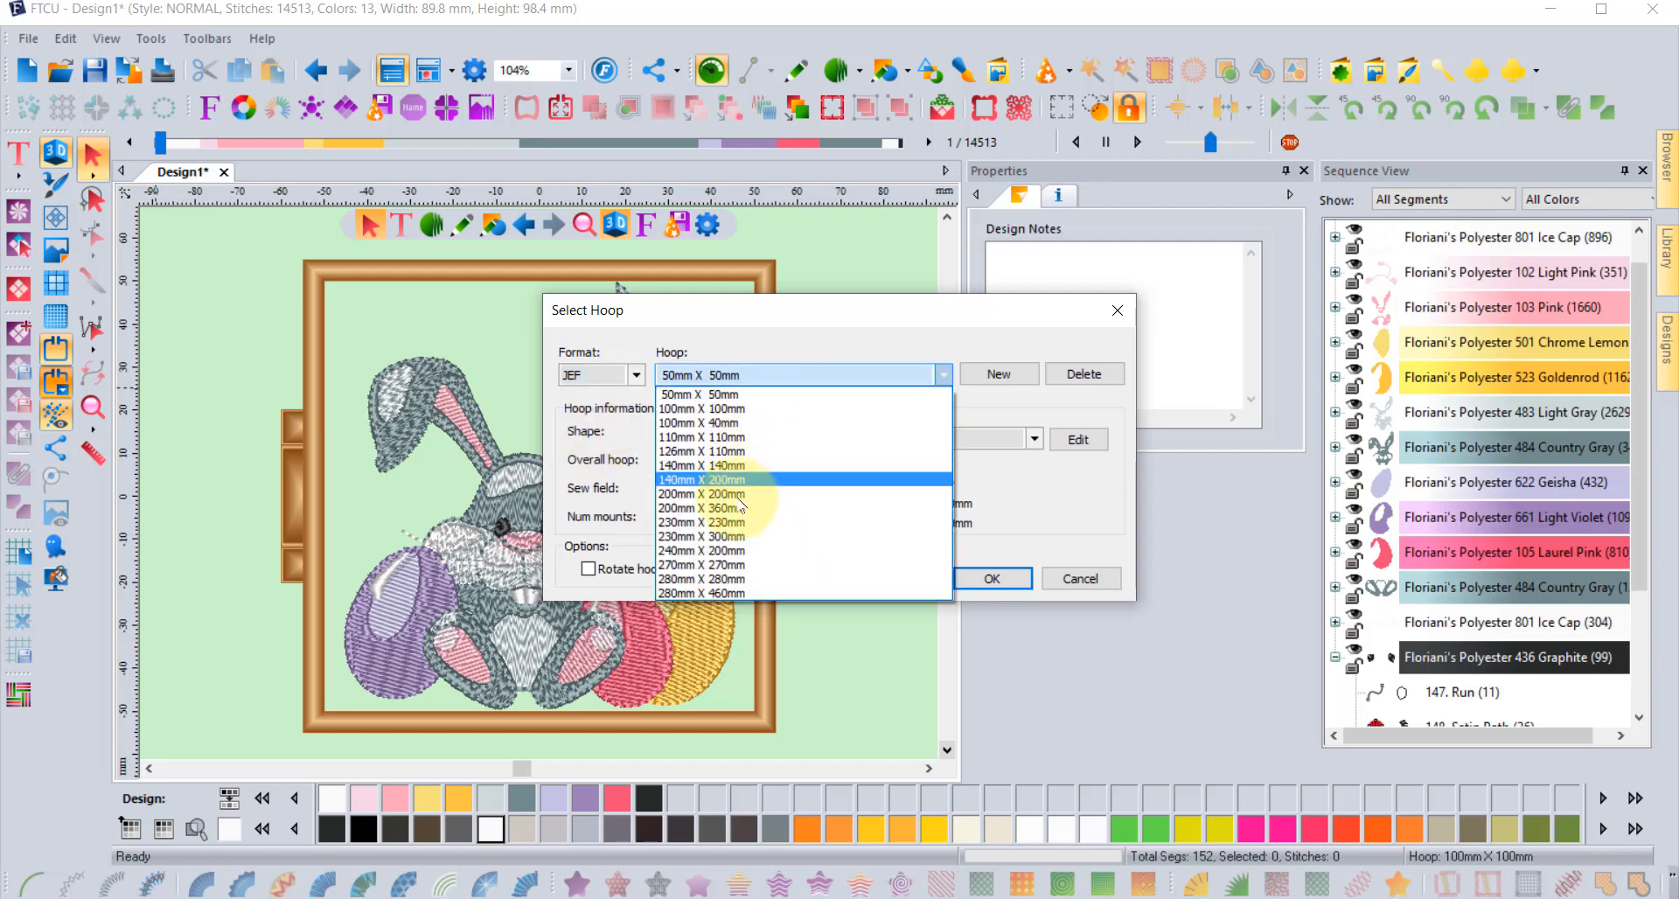
pyautogui.click(734, 551)
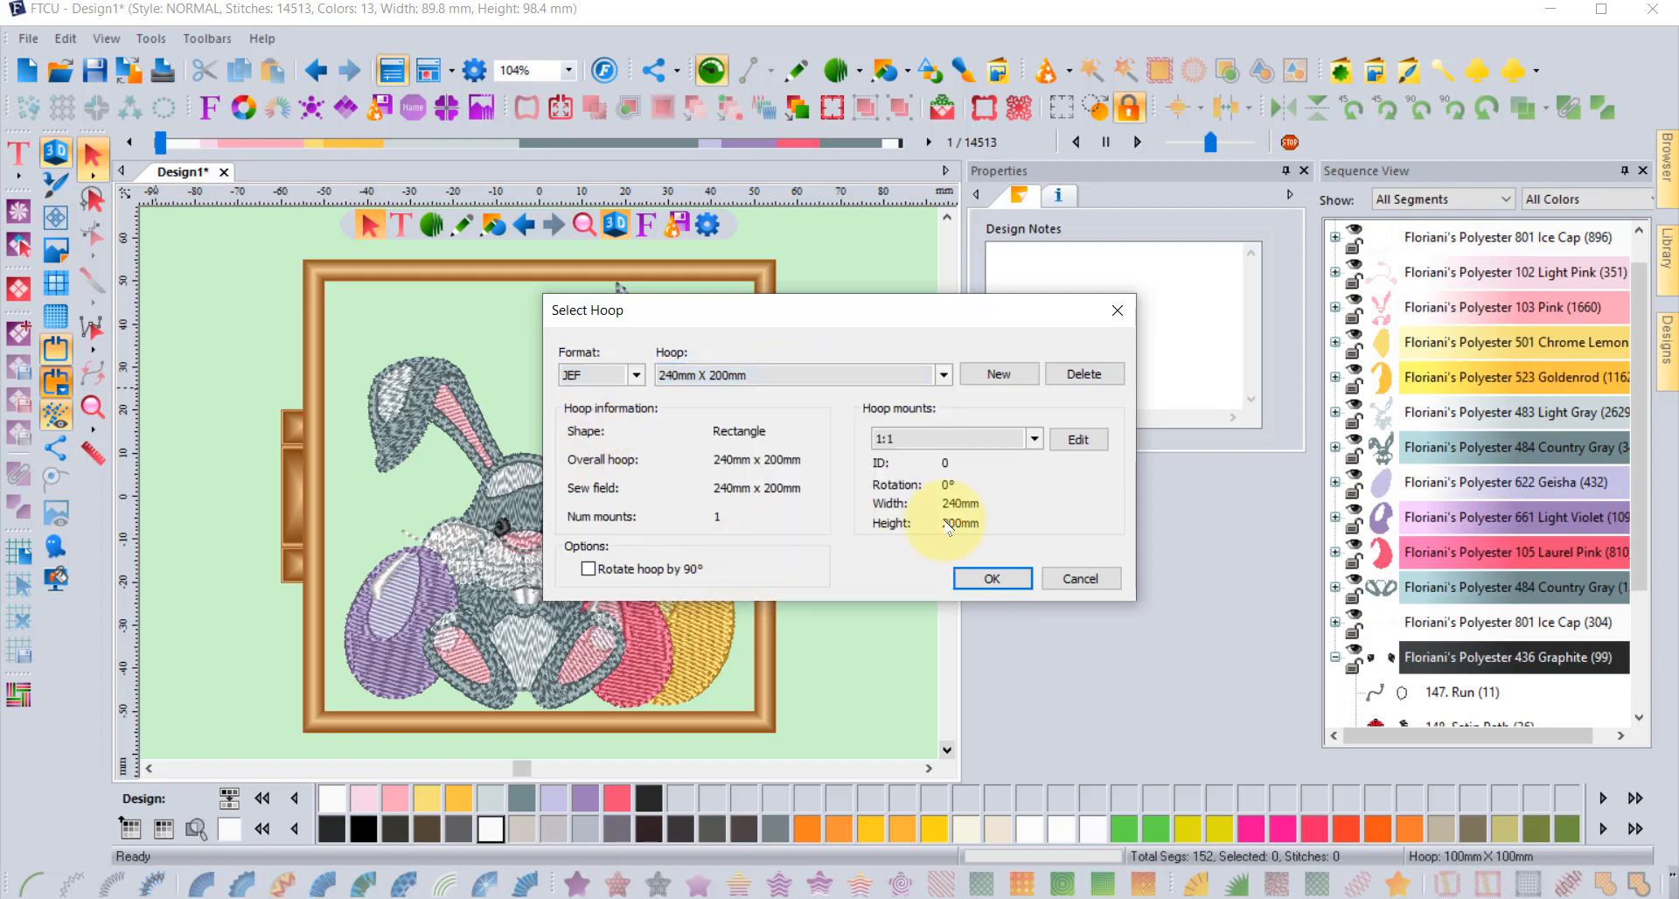
pyautogui.click(993, 579)
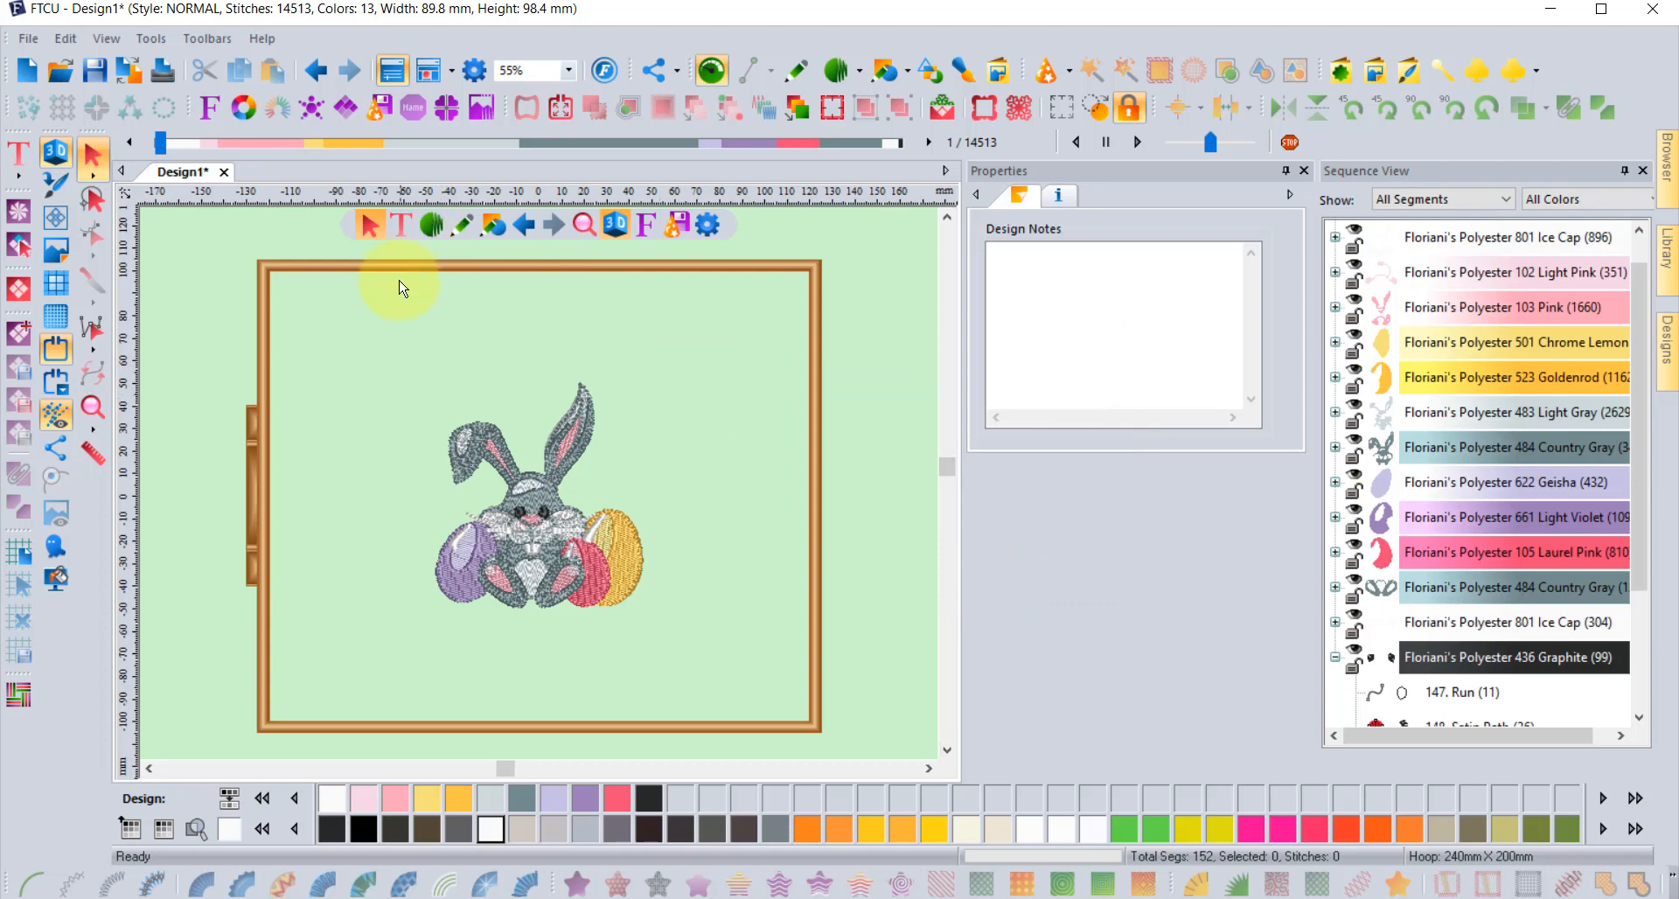
# Hide and reshow the hoop, and do the same with the bunny's stitches
pyautogui.click(52, 349)
pyautogui.click(53, 350)
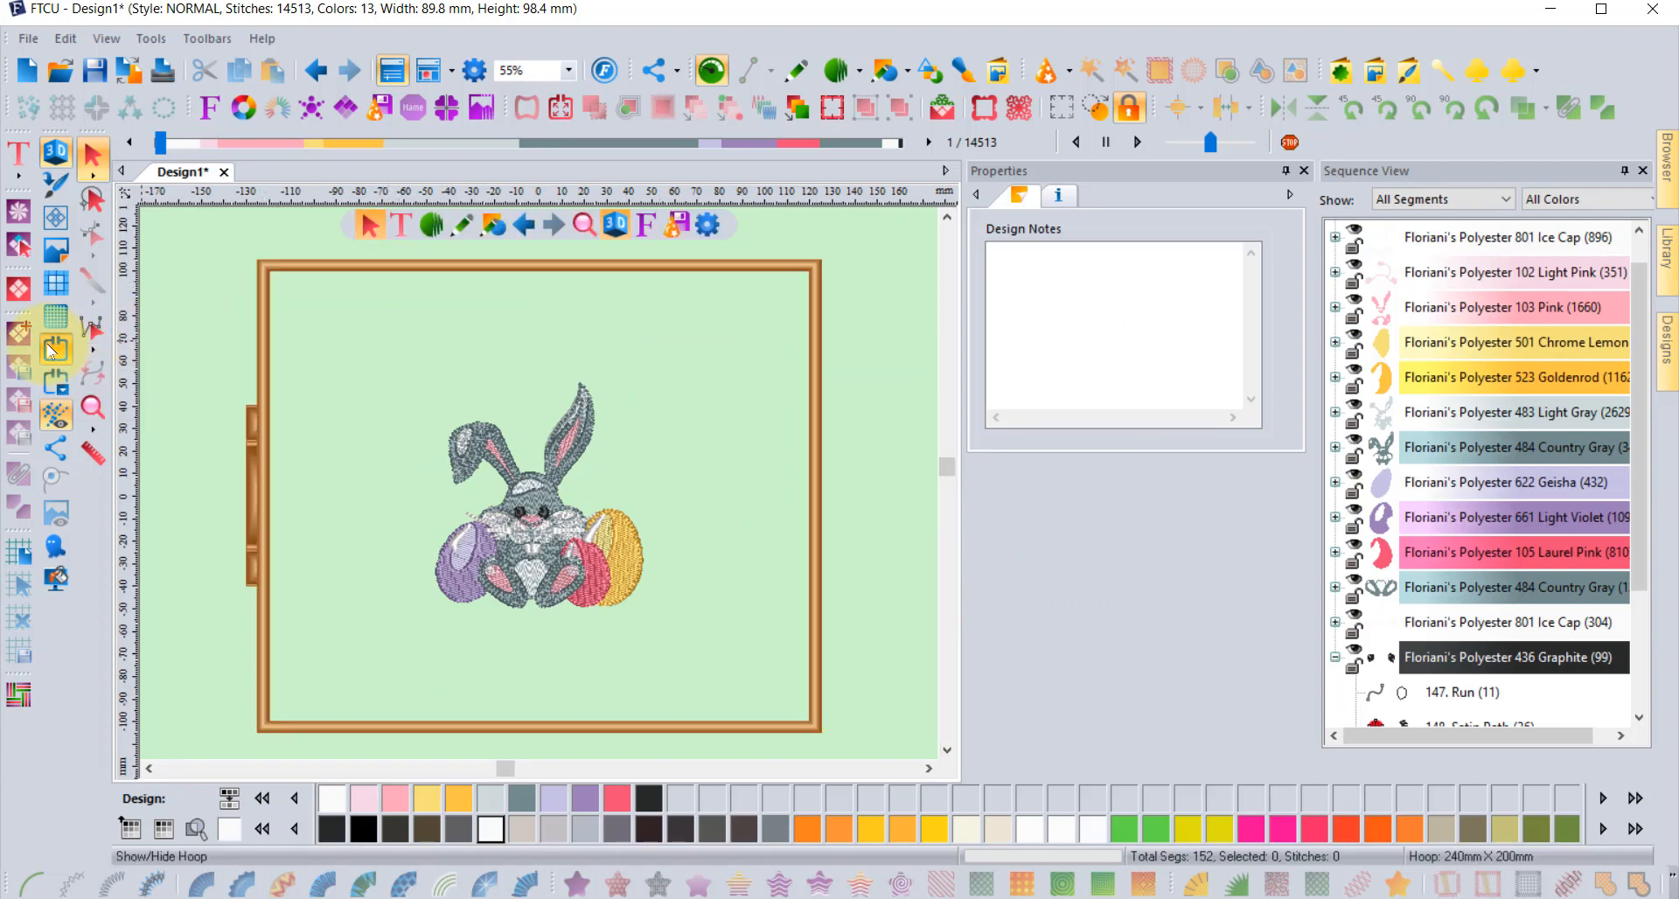
pyautogui.click(58, 427)
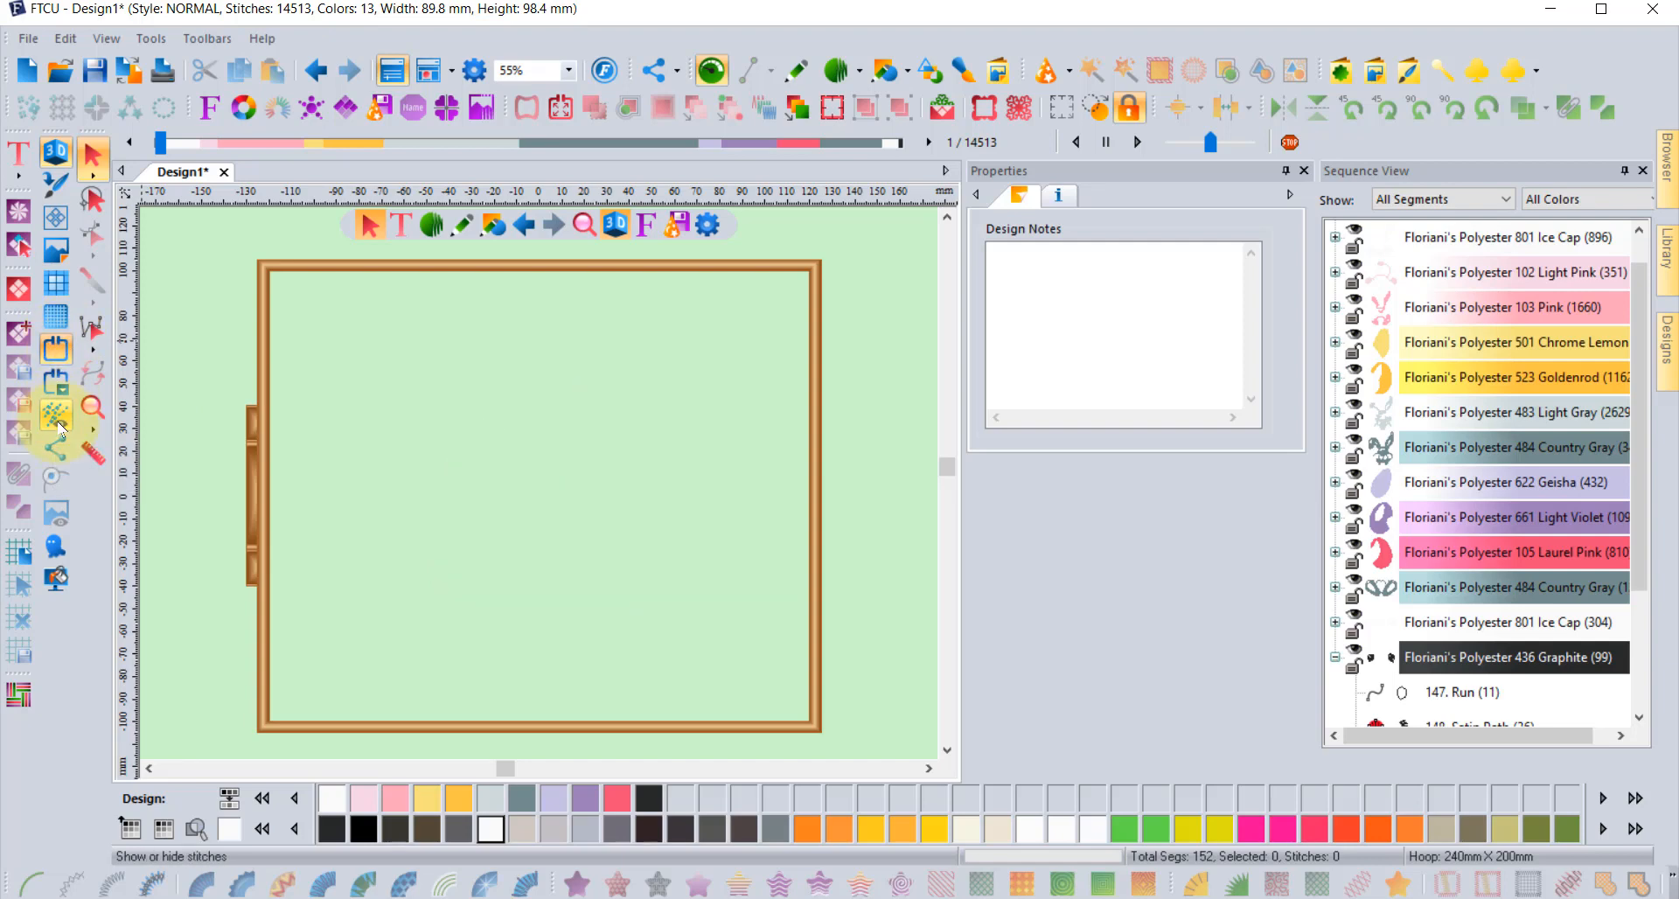
pyautogui.click(58, 427)
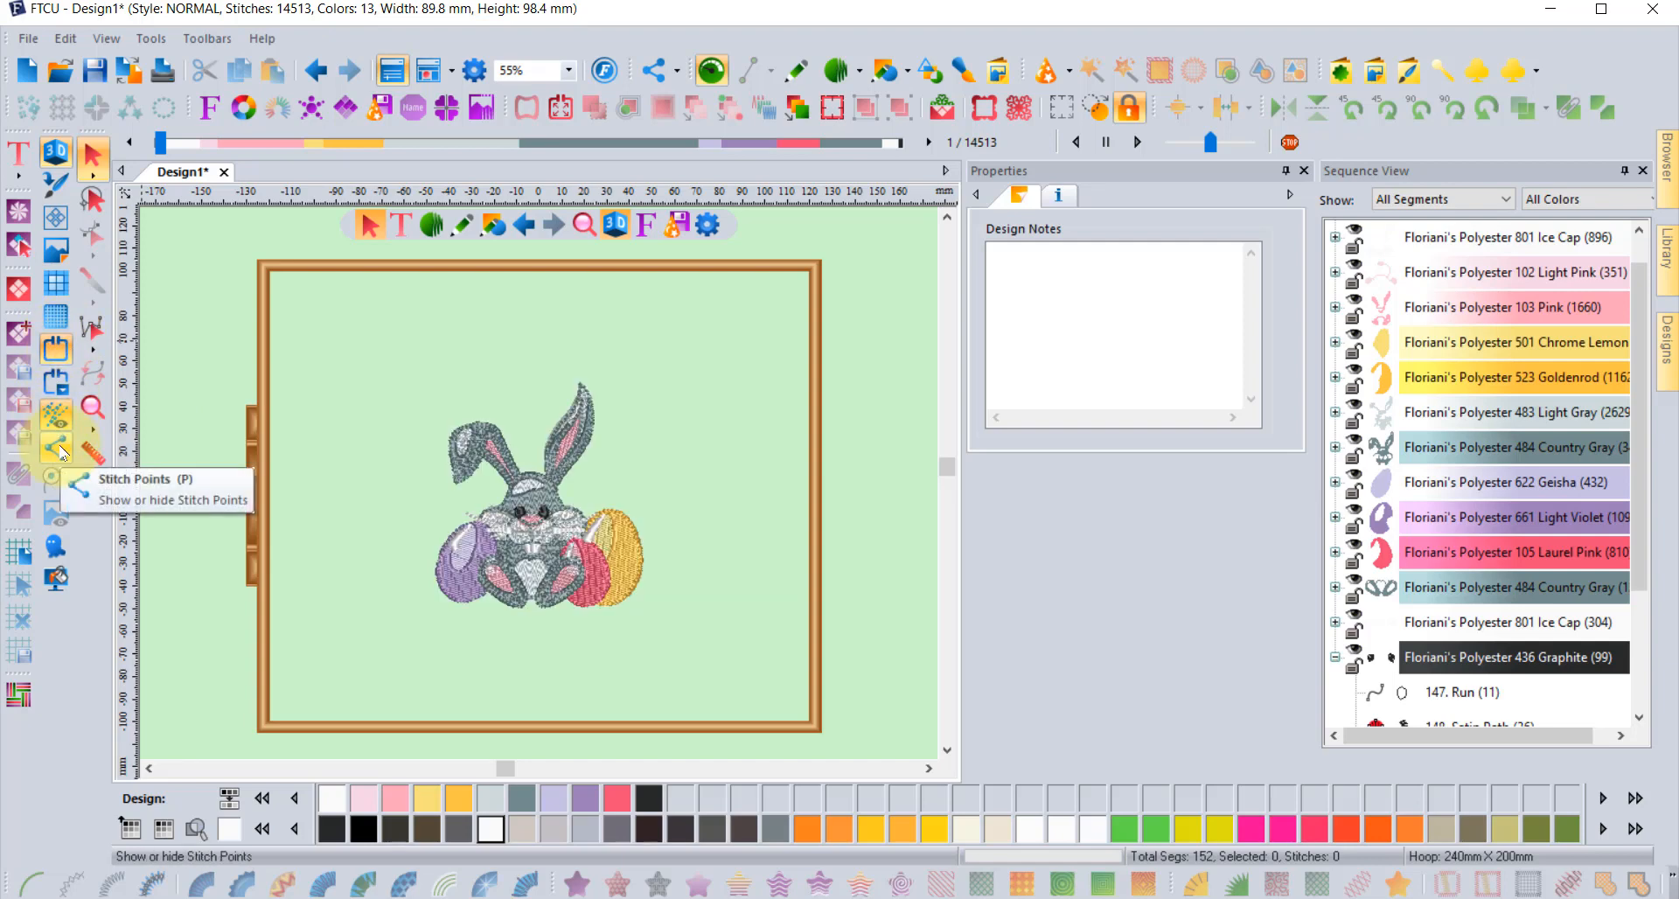
# Compare the bunny with and without stitch points, ending with the points shown on its head at 437% zoom
pyautogui.click(58, 451)
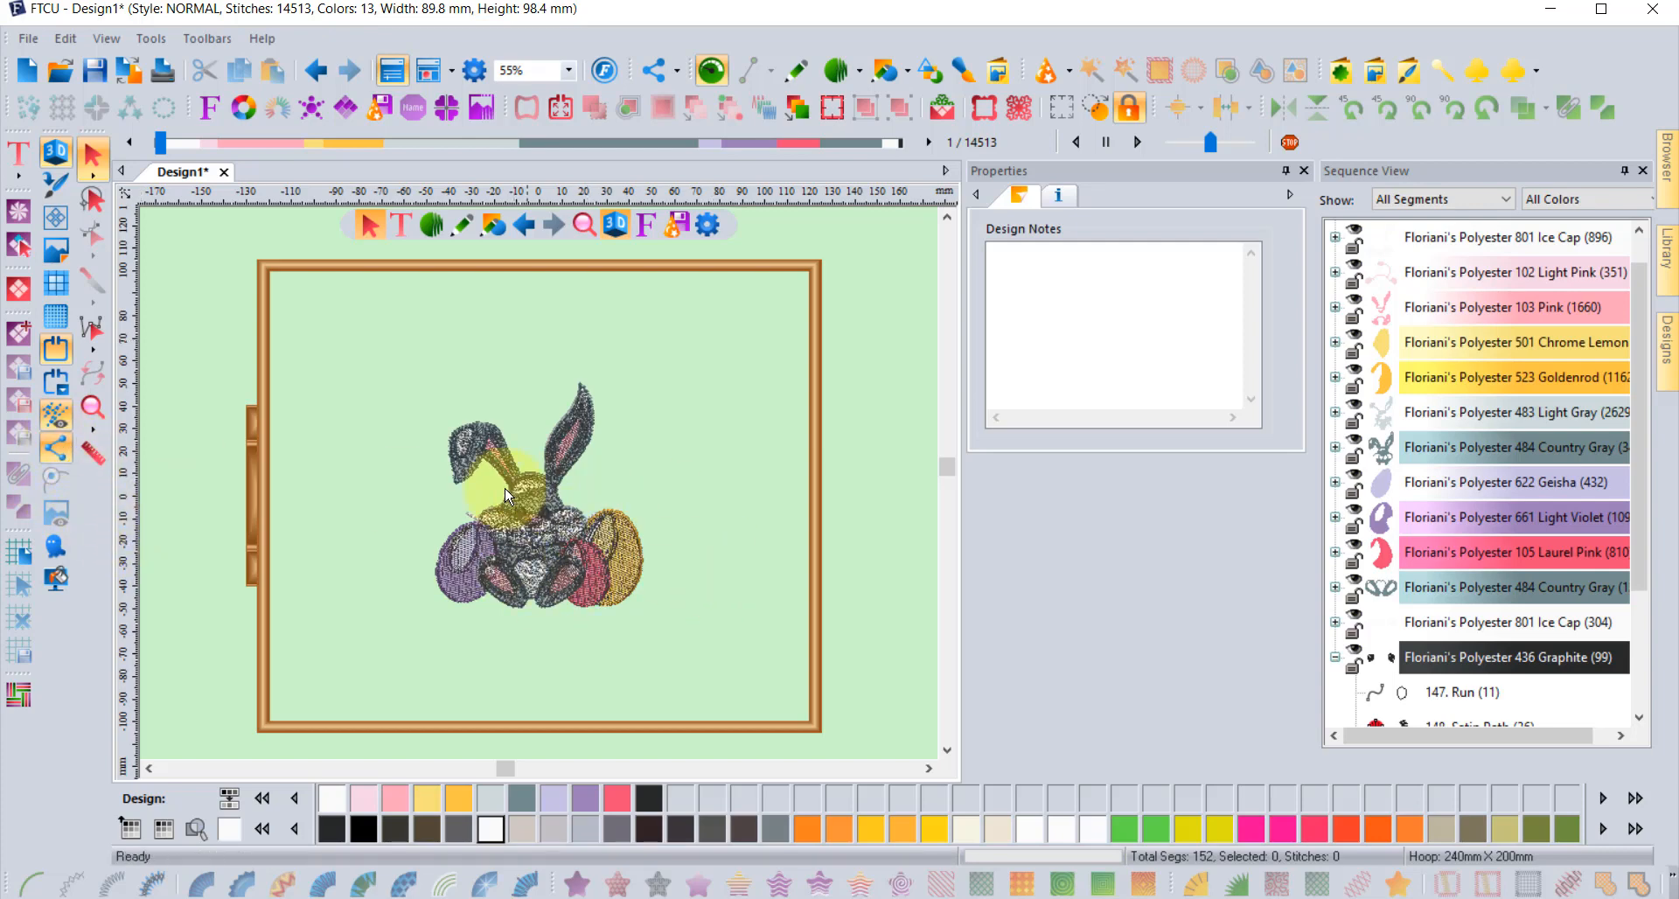
pyautogui.click(55, 449)
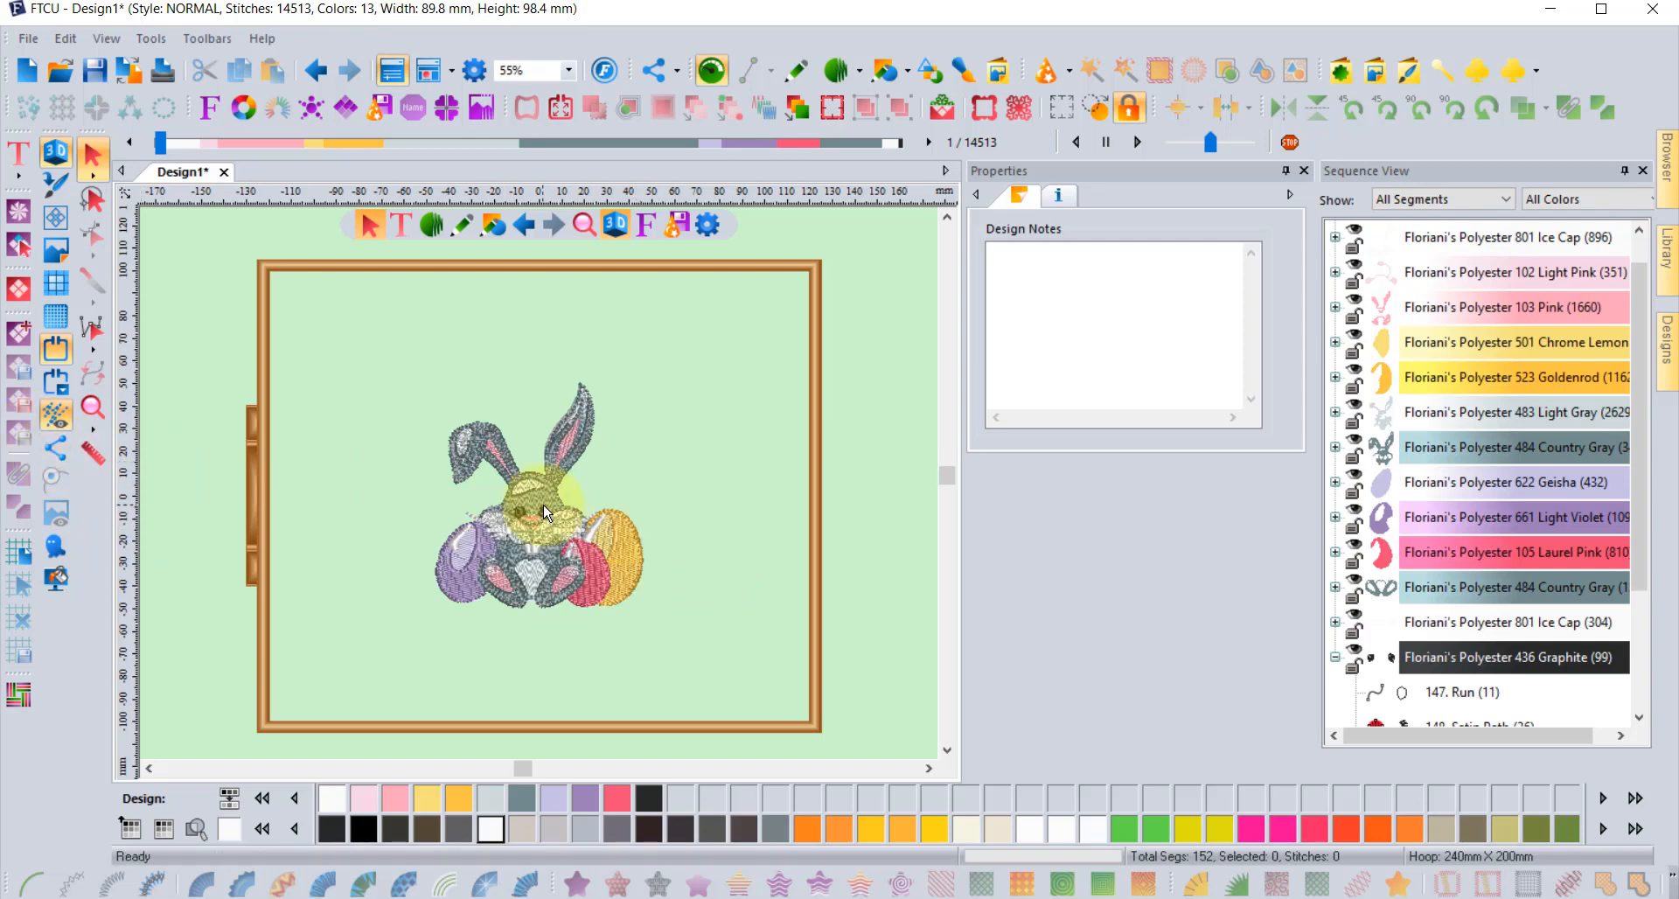
pyautogui.scroll(2, 543, 505)
pyautogui.scroll(2, 515, 532)
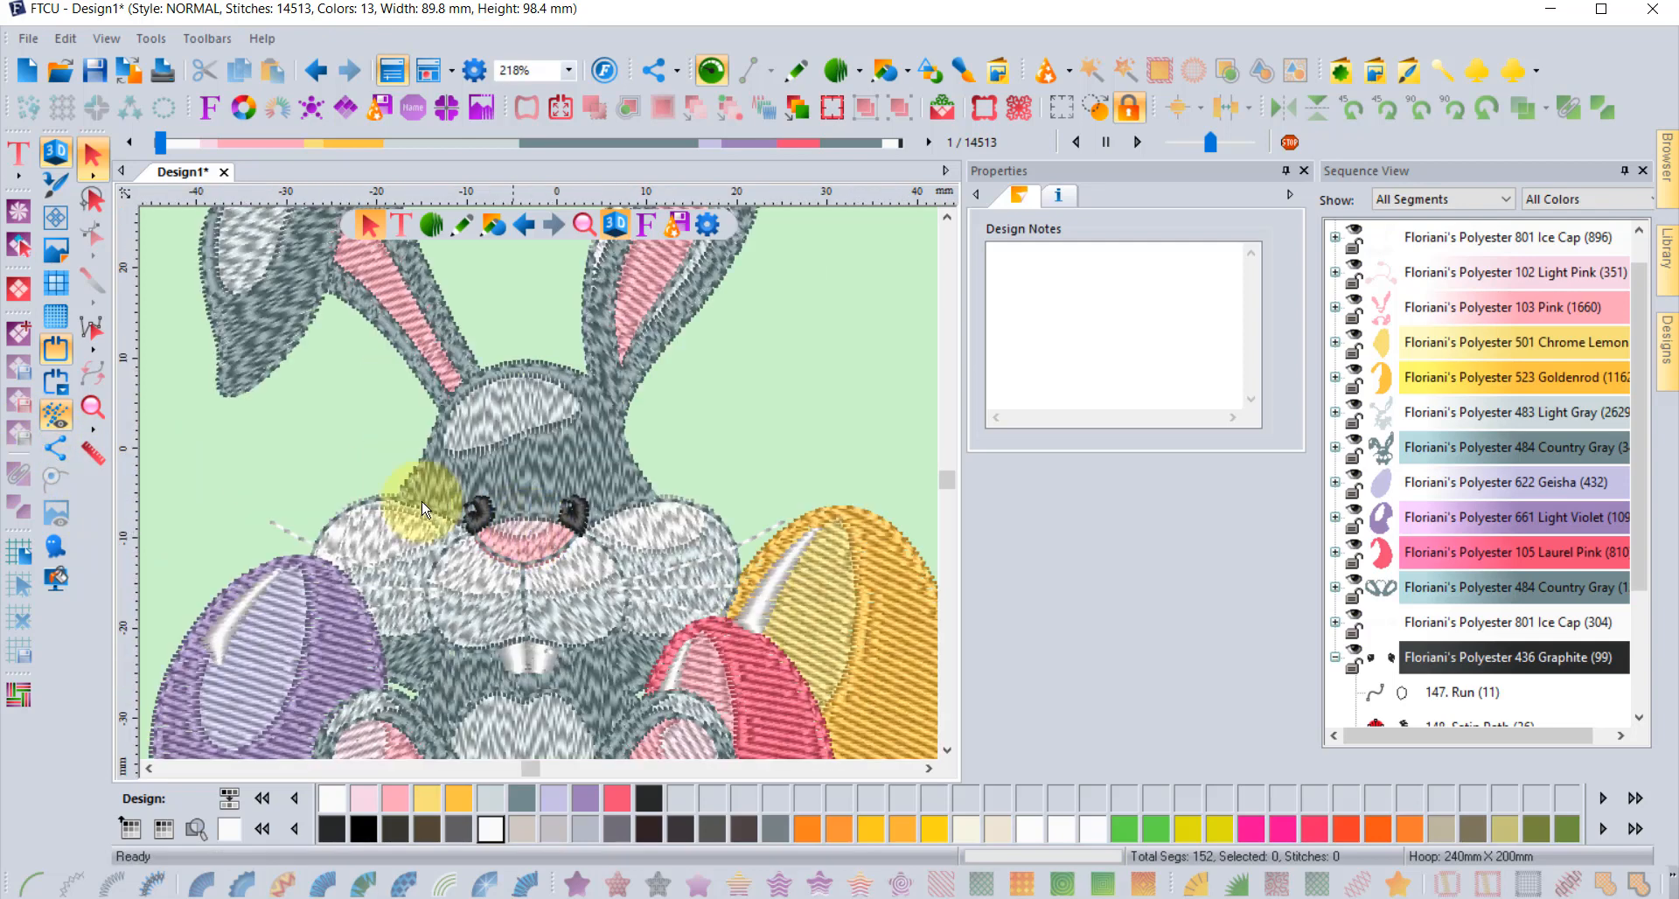
pyautogui.click(56, 450)
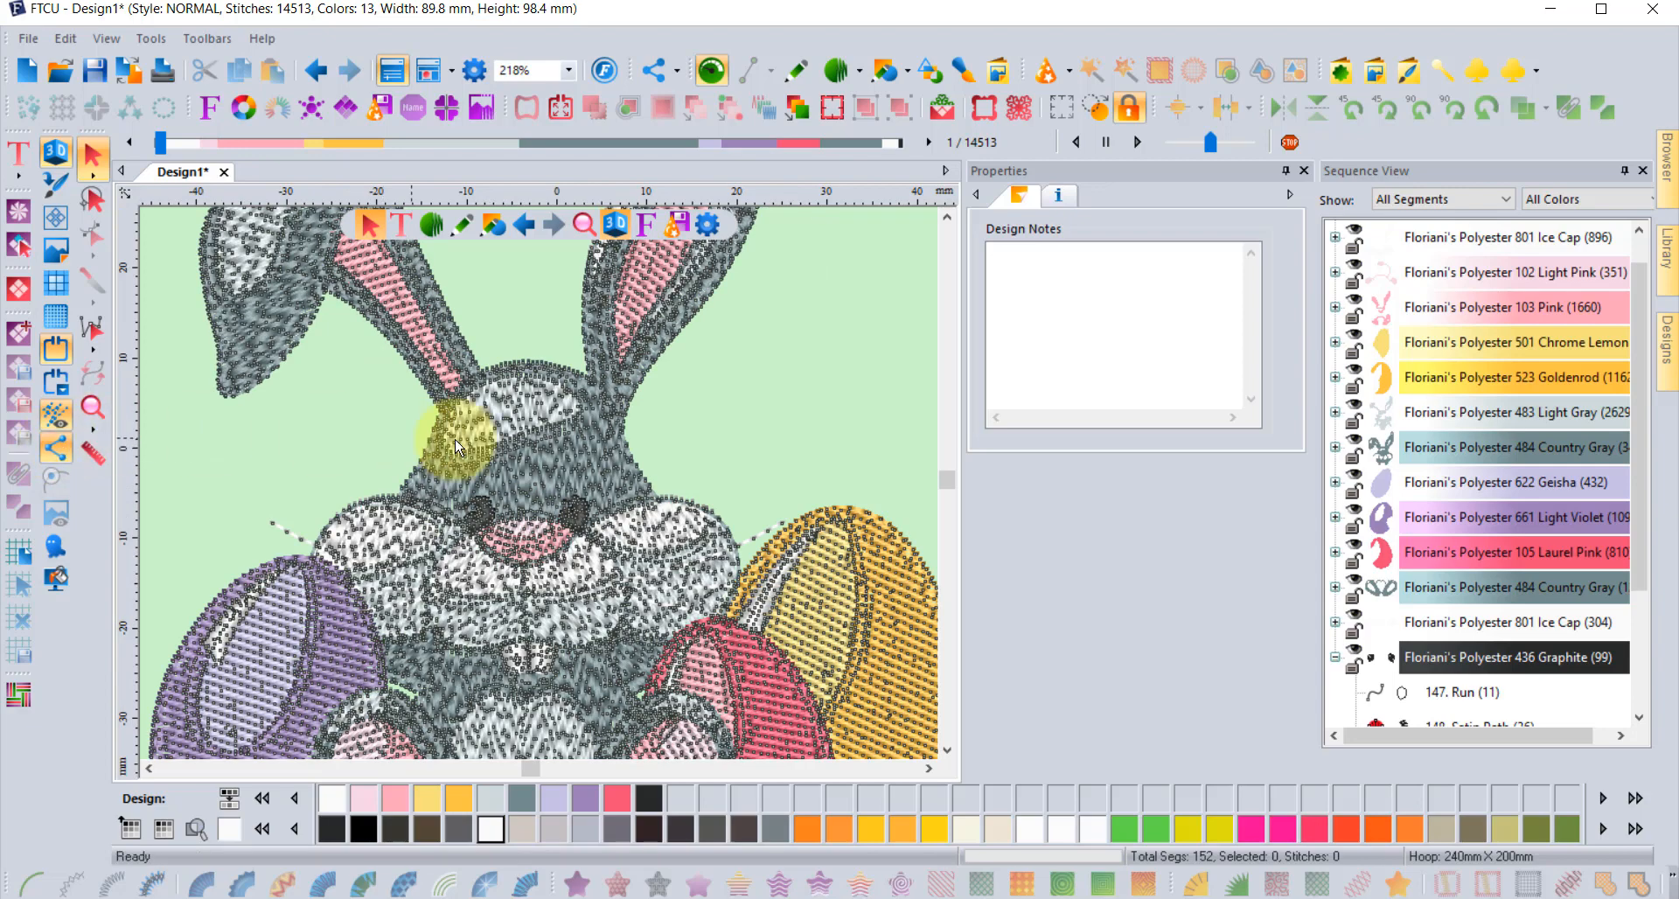
pyautogui.scroll(2, 498, 389)
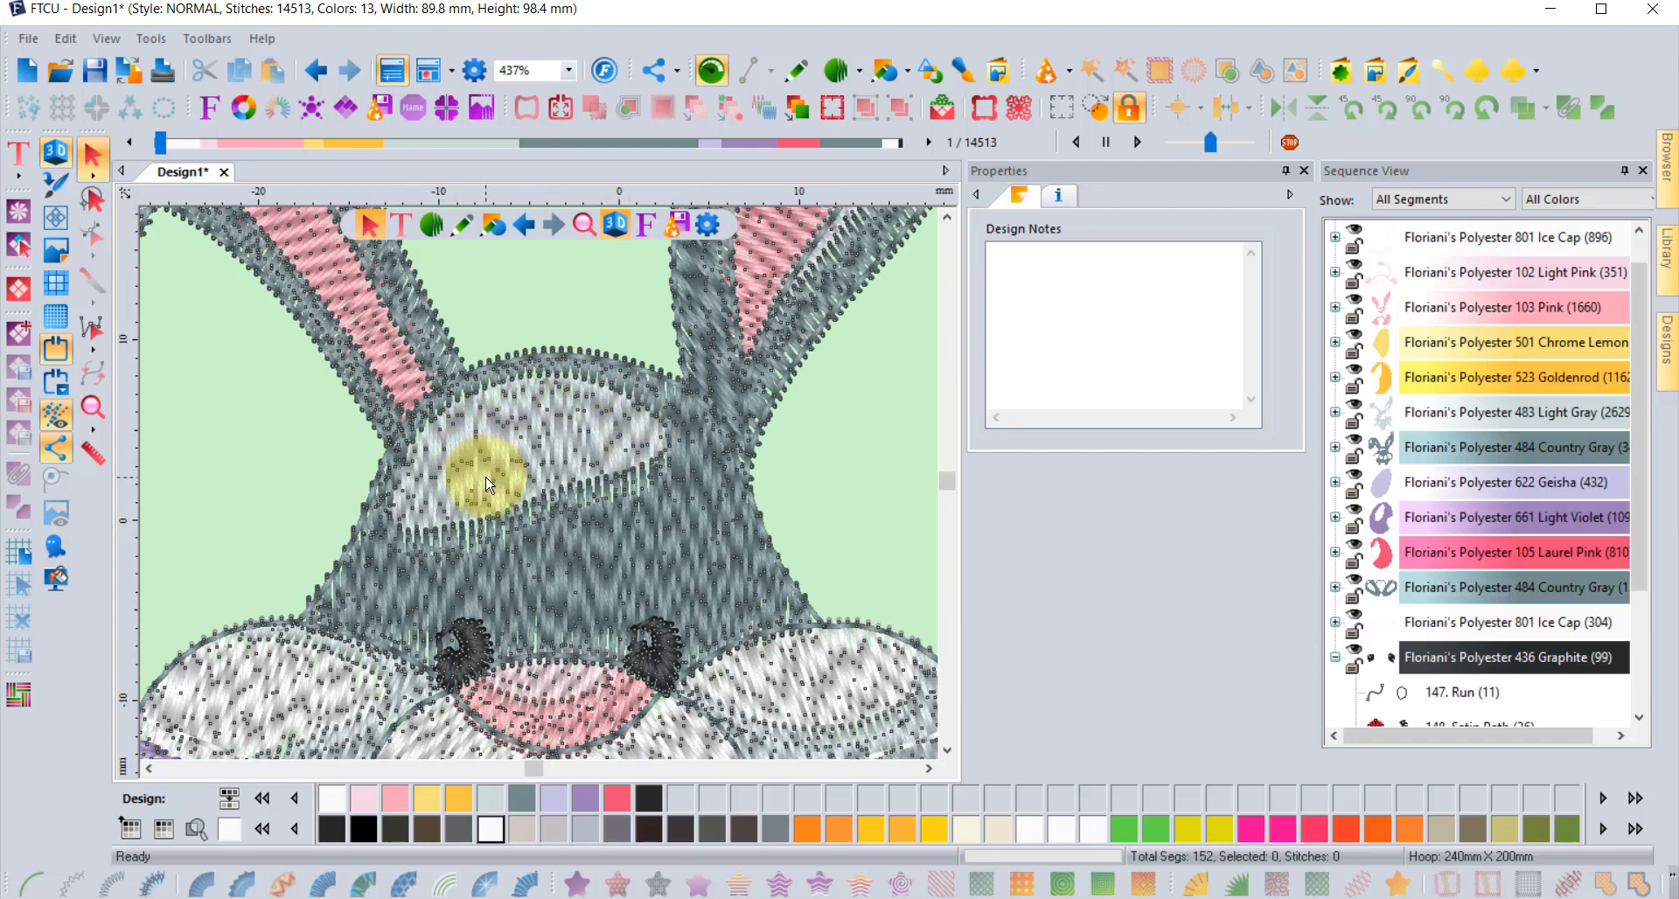
# Turn off 3D display and select a single stitch point just above the bunny's eye with the Stitch tool
pyautogui.click(54, 153)
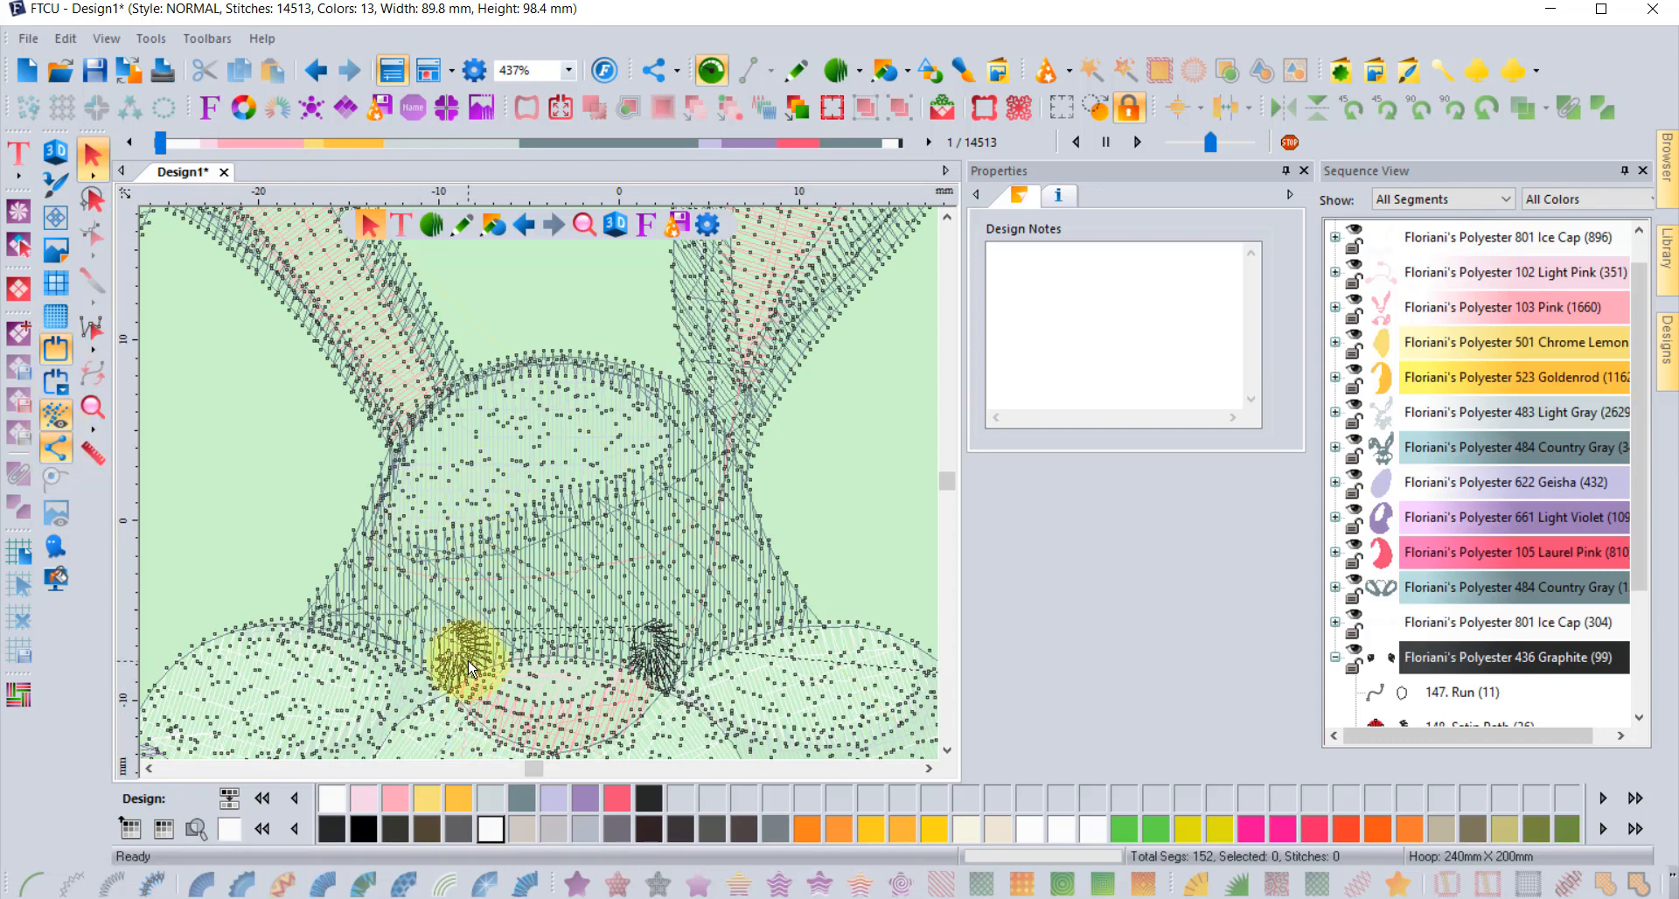
pyautogui.scroll(2, 468, 660)
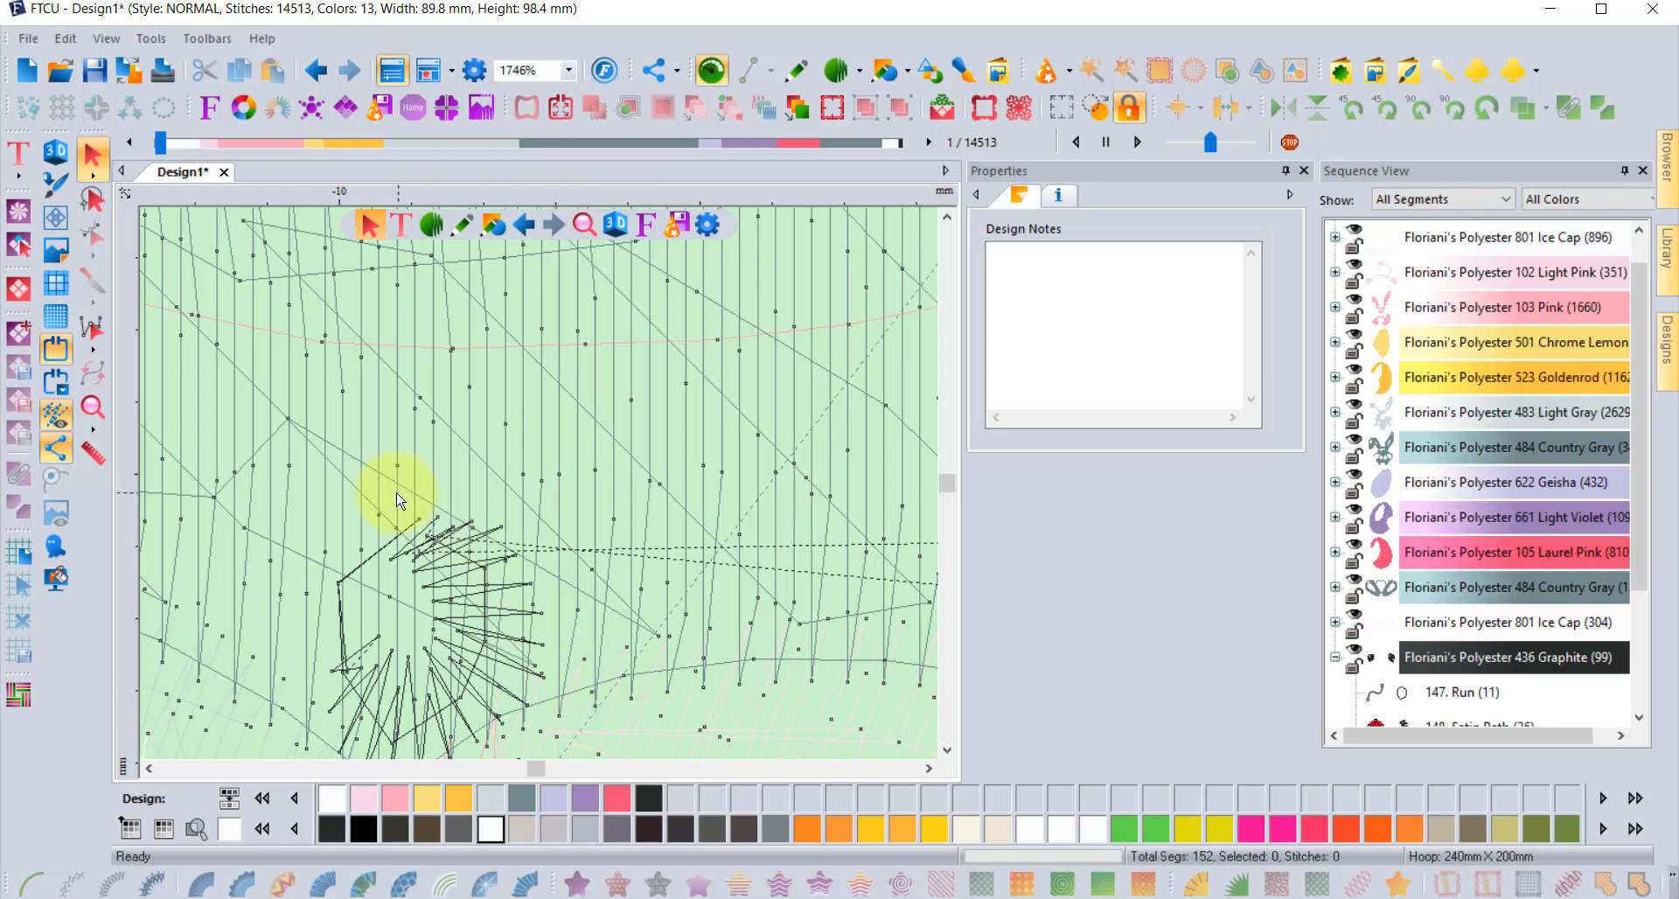
pyautogui.click(93, 324)
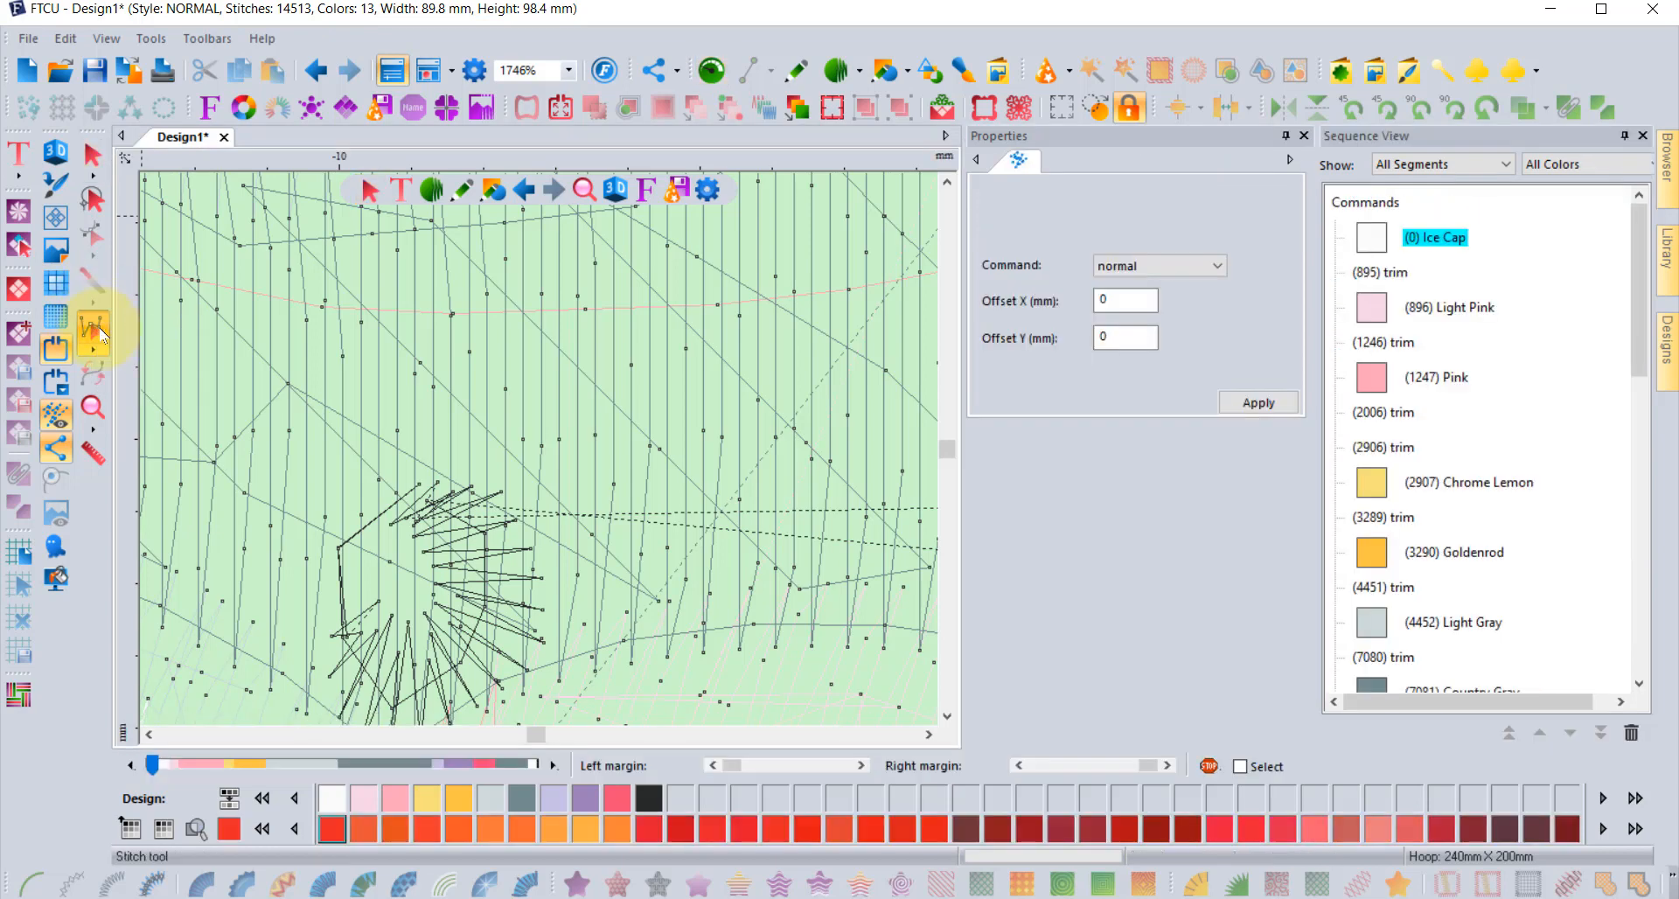
pyautogui.moveTo(343, 358)
pyautogui.mouseDown()
pyautogui.moveTo(372, 361)
pyautogui.moveTo(270, 364)
pyautogui.moveTo(338, 367)
pyautogui.mouseUp()
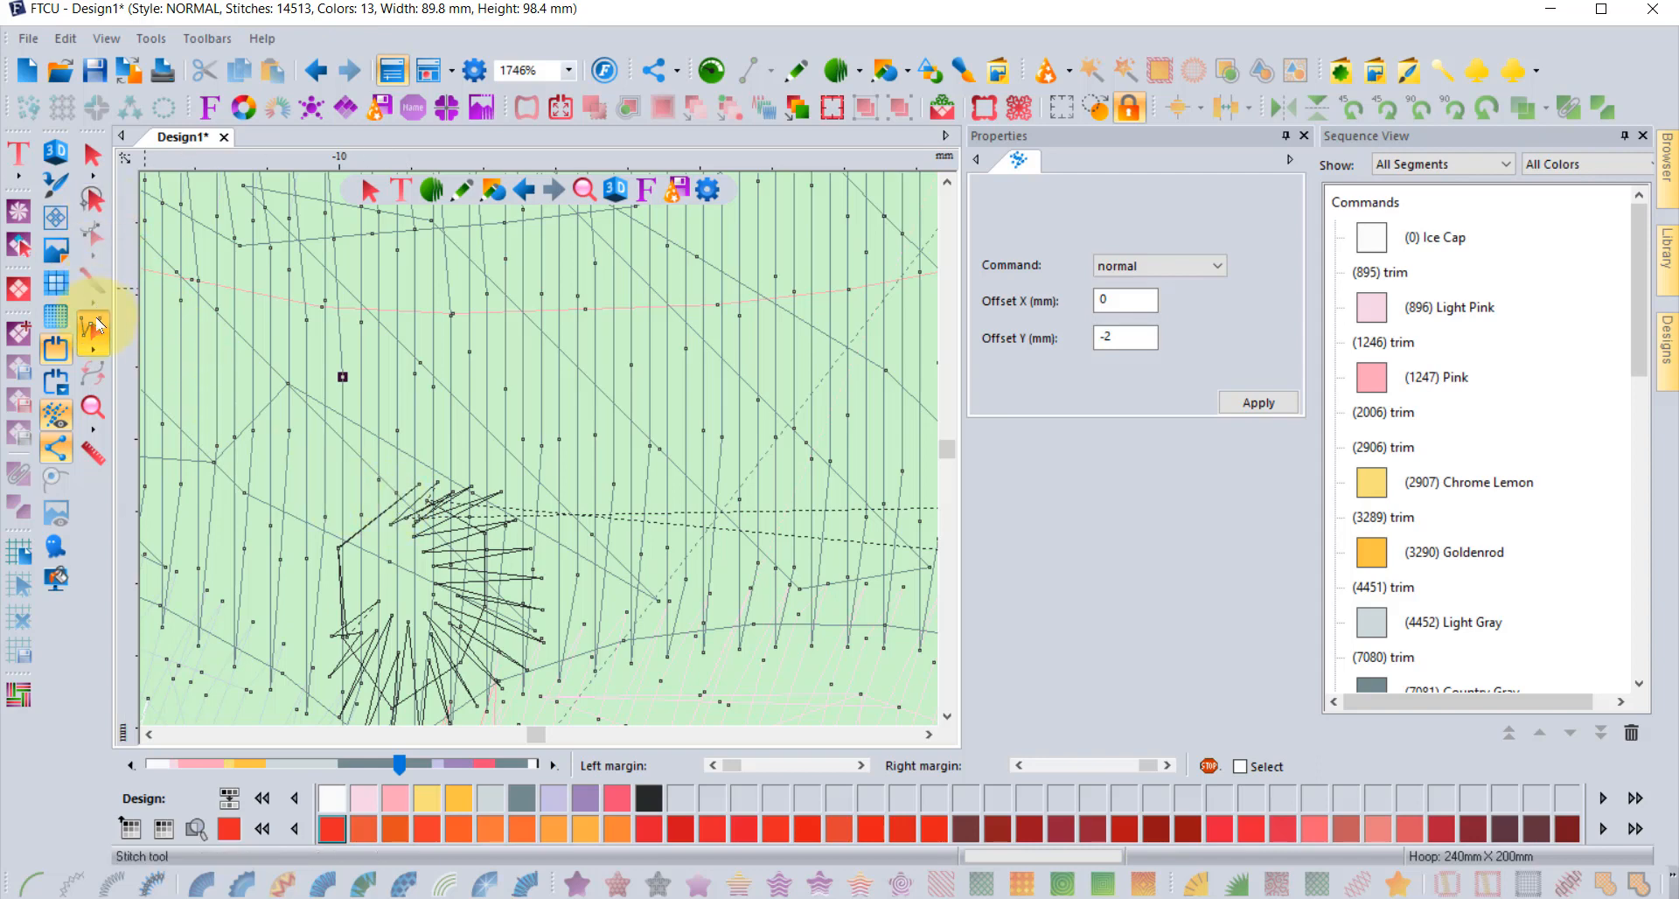
# Toggle the stitch points on the flat bunny face off and on, ending with them hidden at 437% zoom
pyautogui.click(54, 451)
pyautogui.click(54, 452)
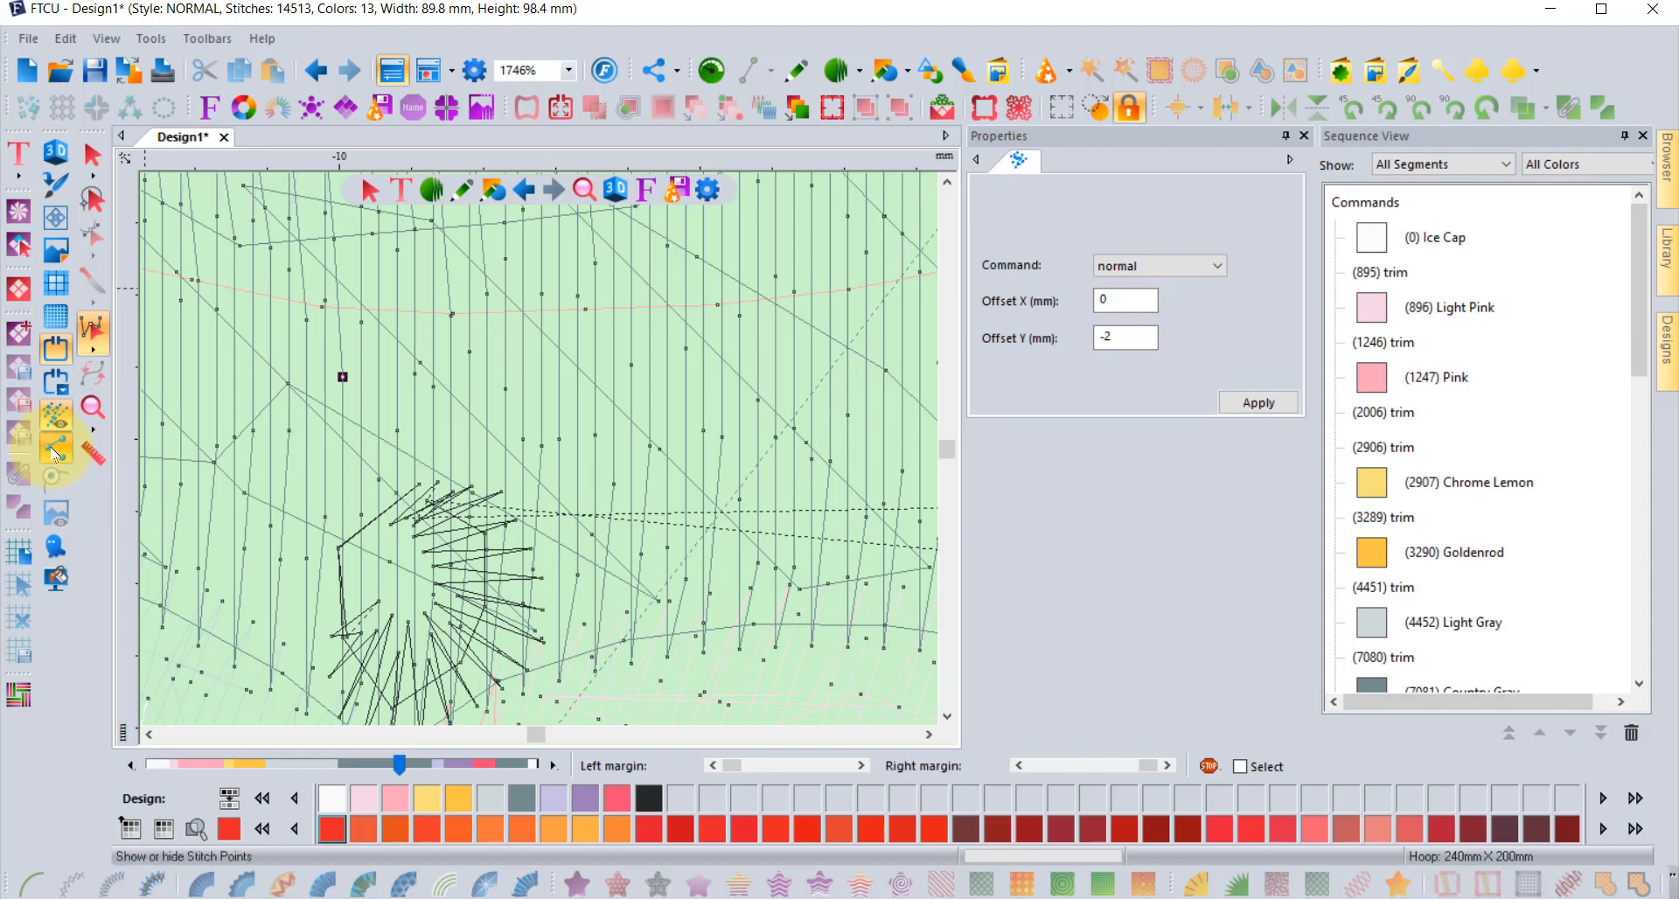
pyautogui.click(55, 451)
pyautogui.scroll(-1, 667, 423)
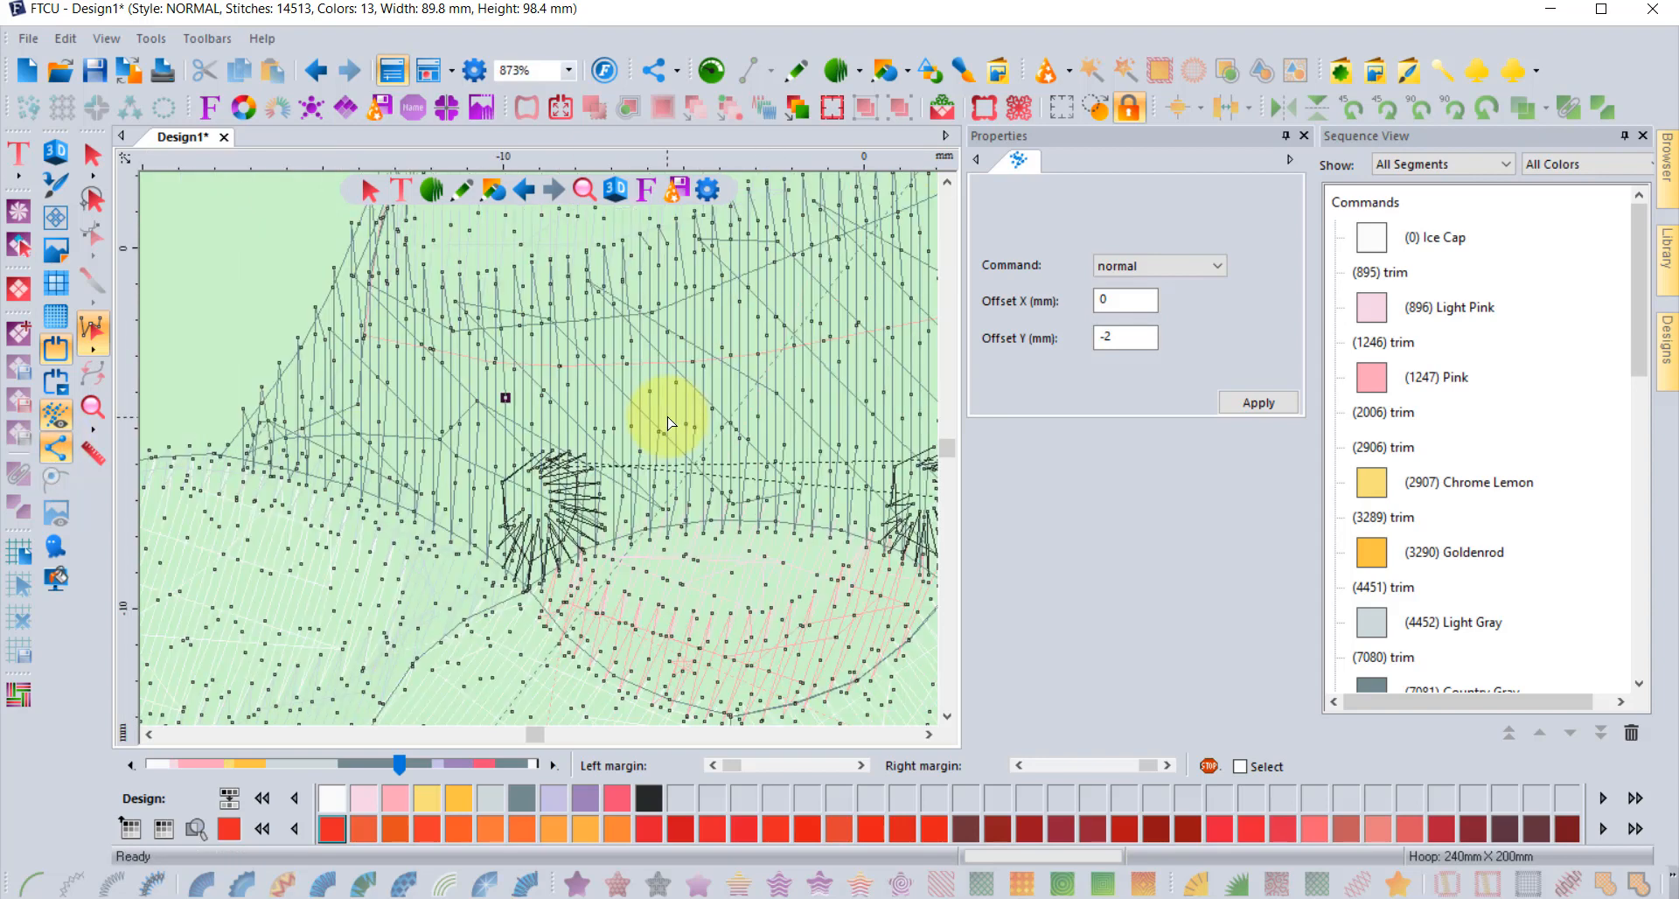
pyautogui.scroll(-1, 667, 422)
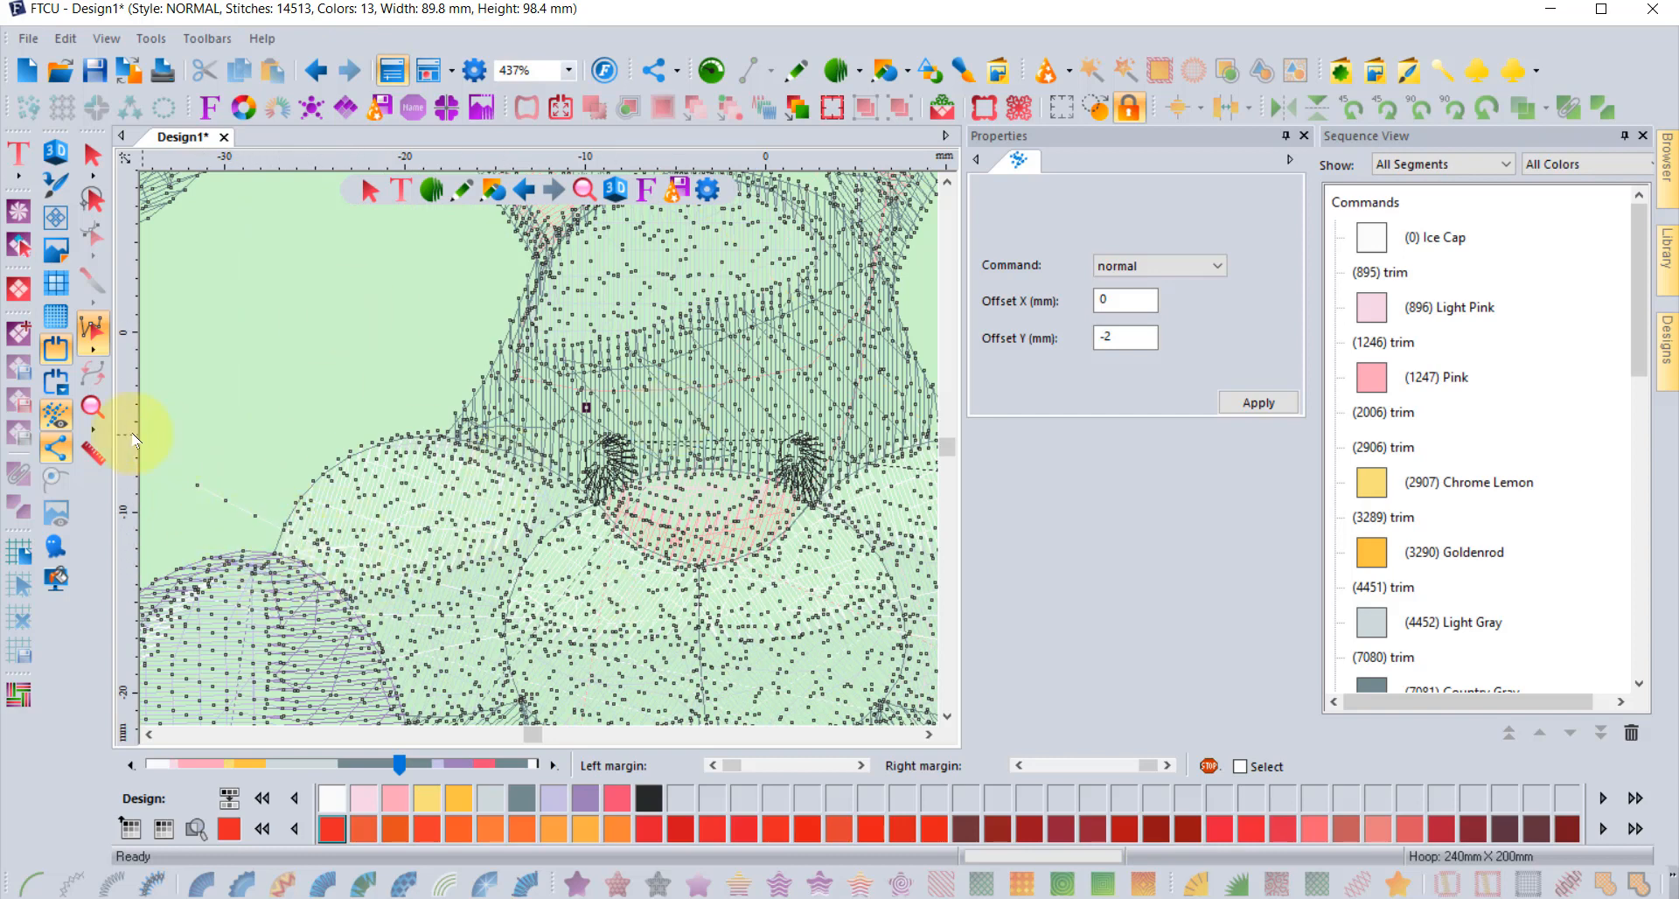
pyautogui.click(55, 451)
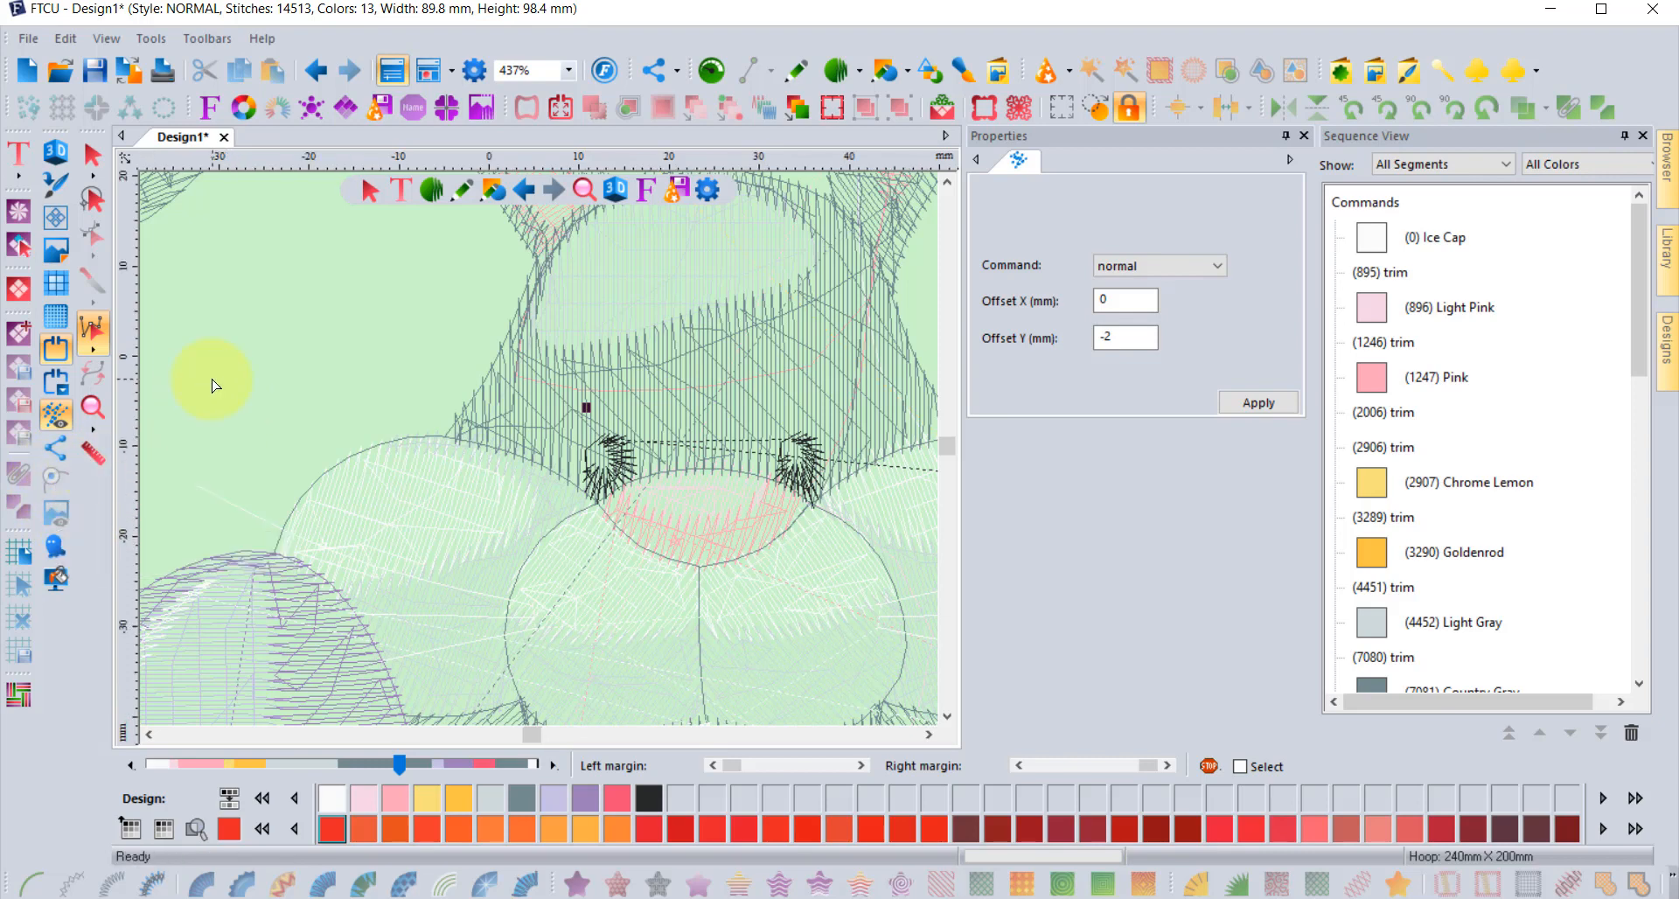
# Load FBD001.jpg as a backdrop and move the ladybug image left of the bunny, to about X -89 mm, Y 18 mm
pyautogui.scroll(-1, 213, 382)
pyautogui.click(66, 254)
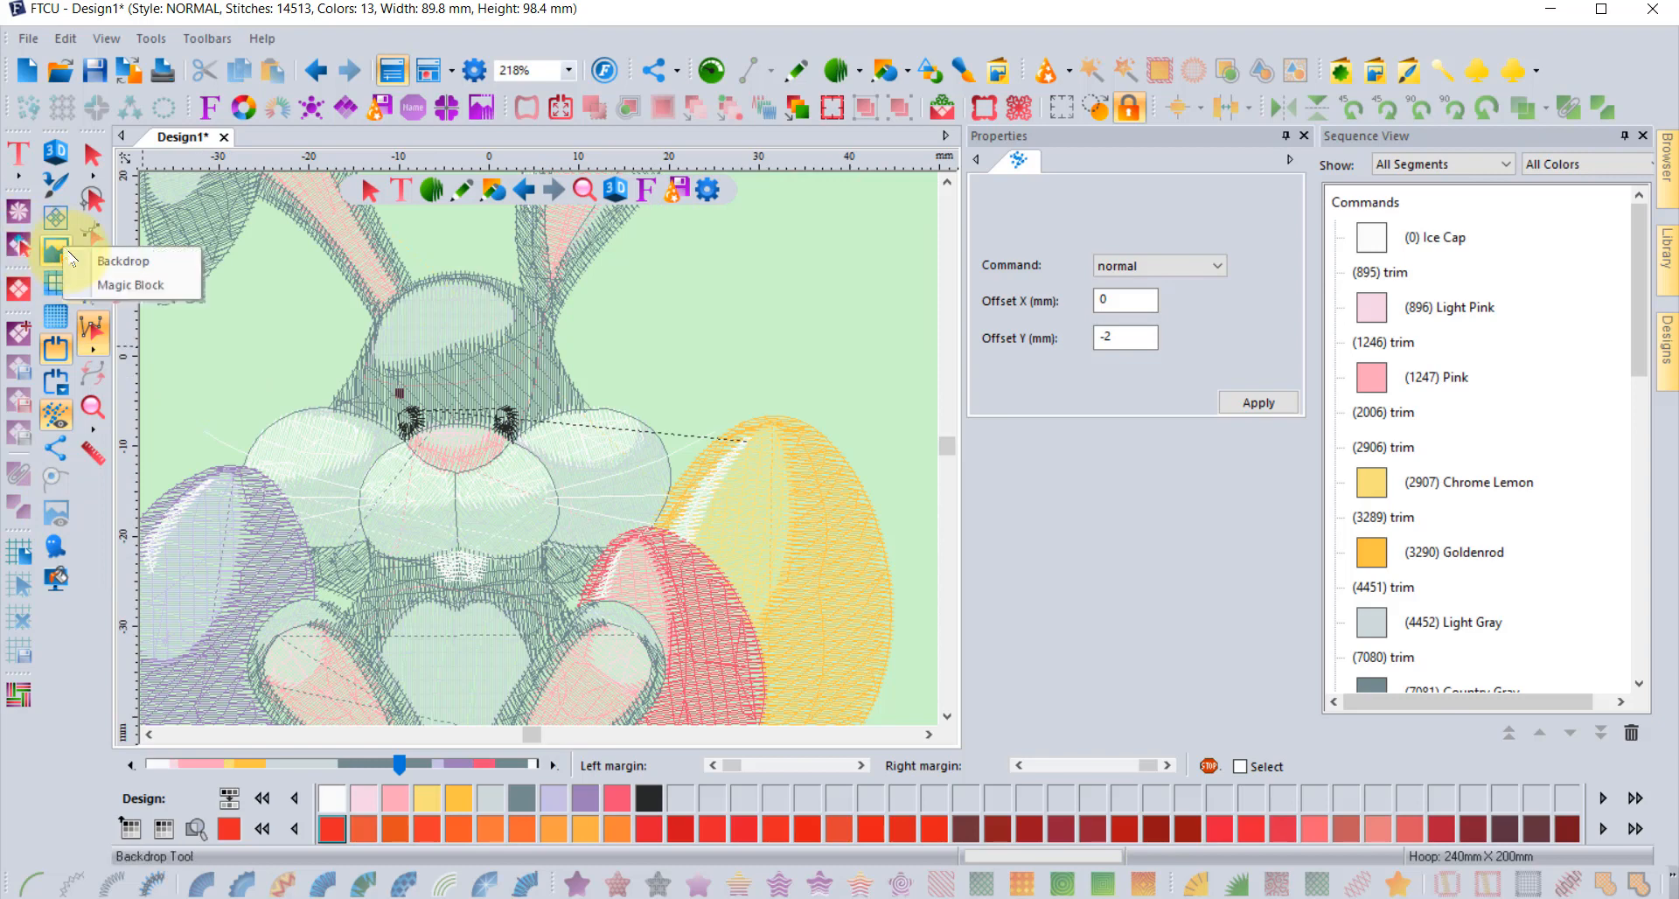
pyautogui.click(131, 259)
pyautogui.click(643, 347)
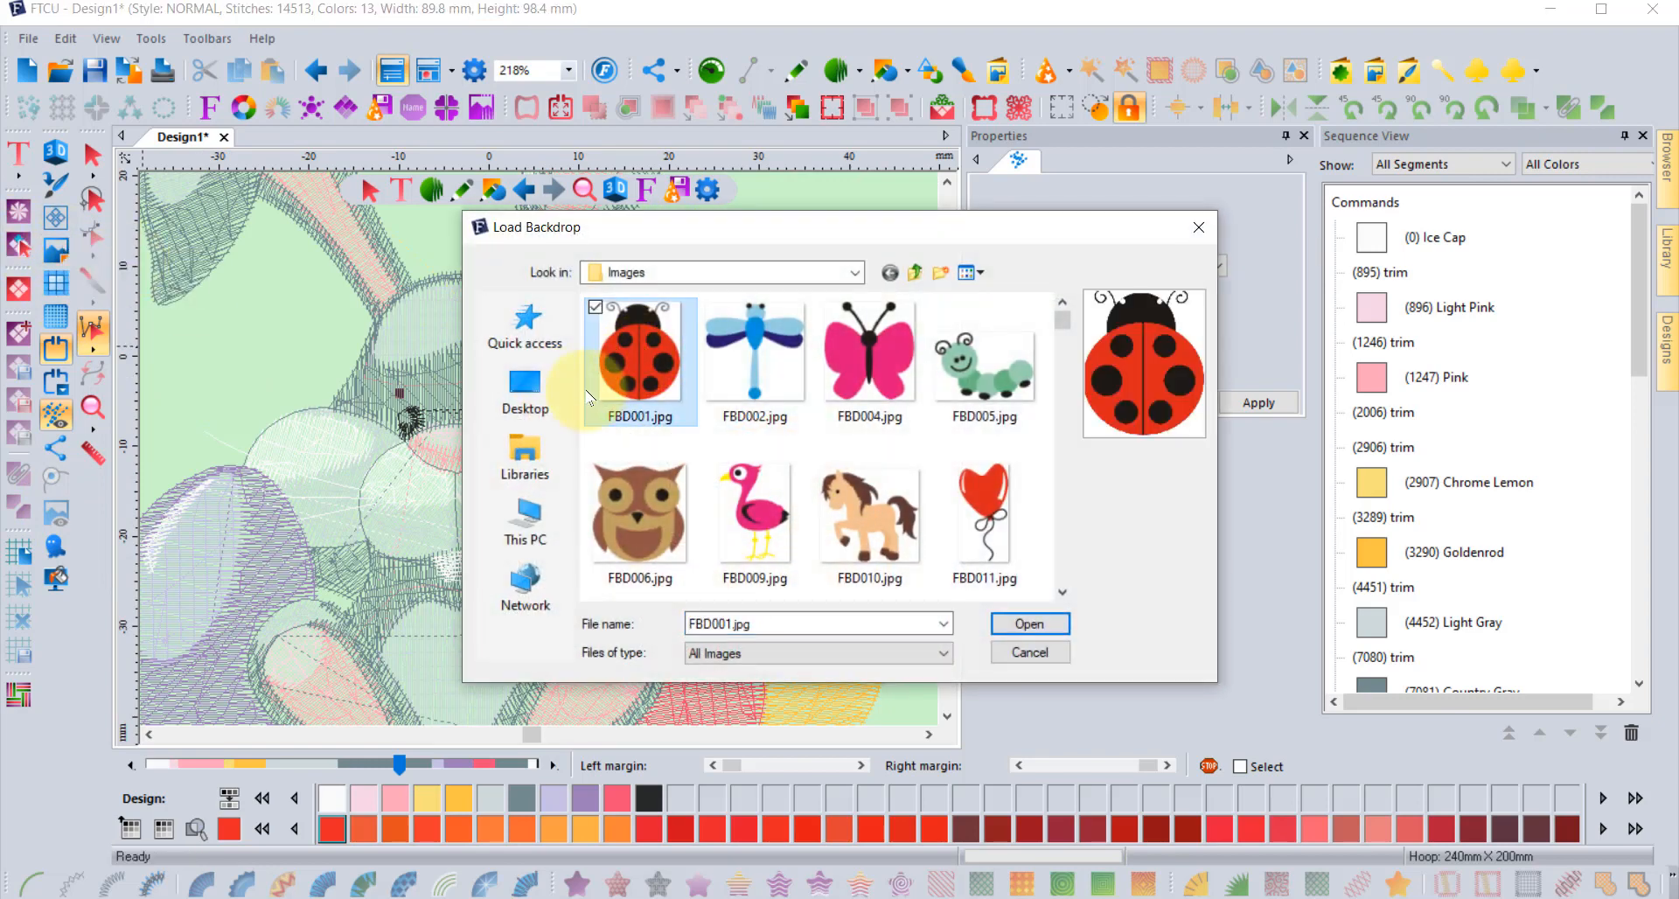
pyautogui.click(1030, 622)
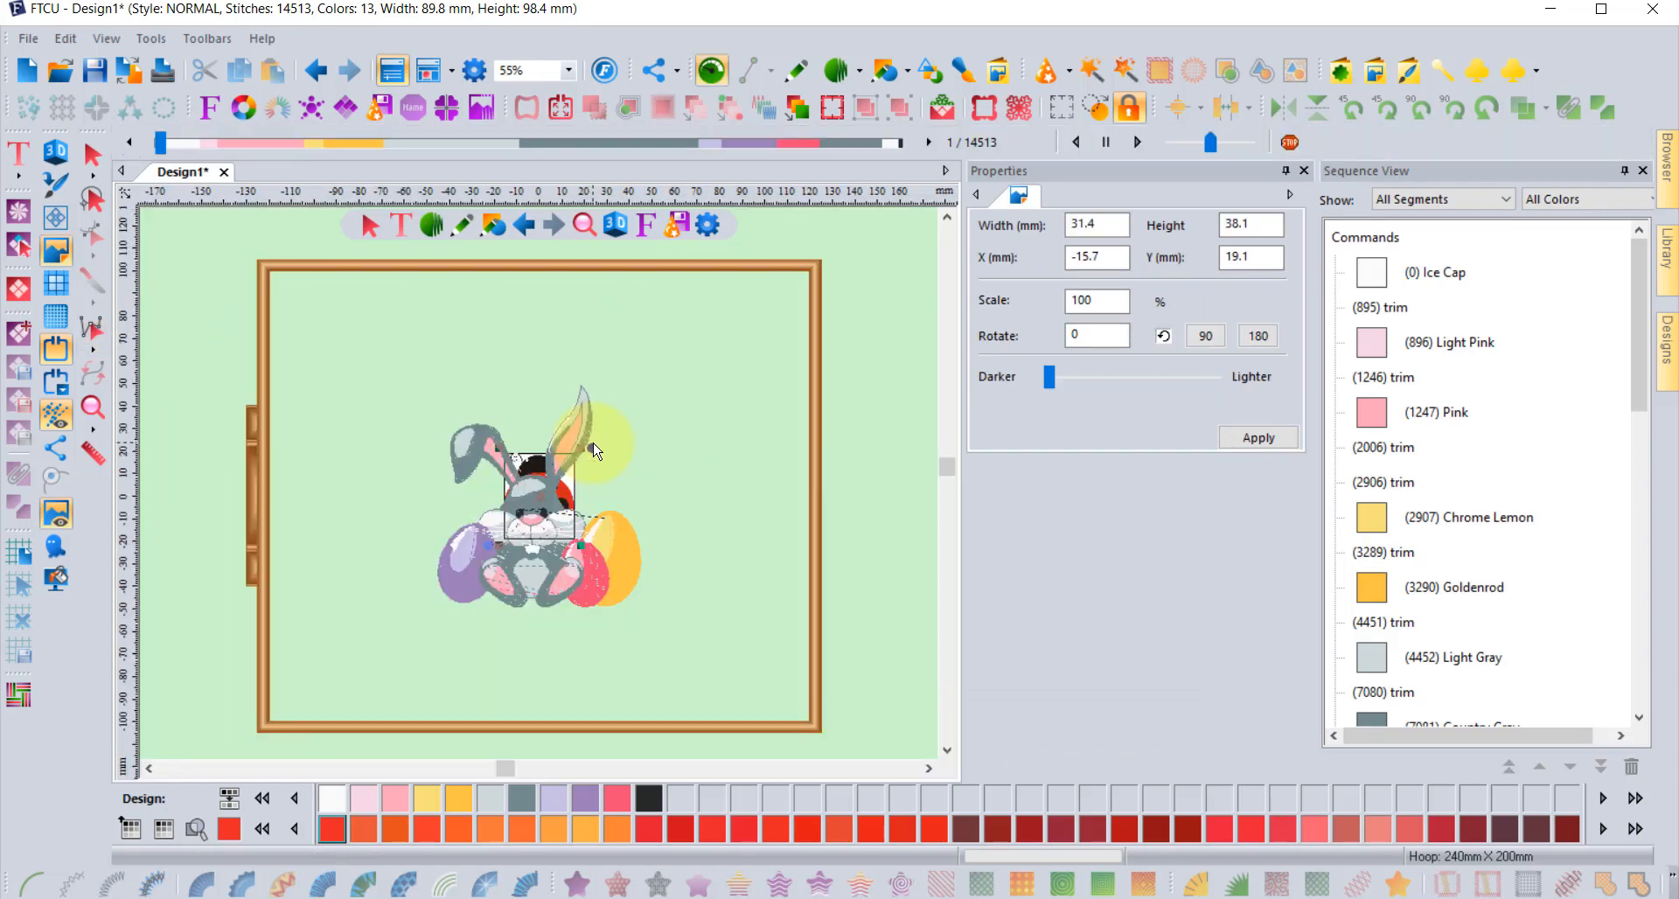
pyautogui.moveTo(582, 489); pyautogui.dragTo(411, 477)
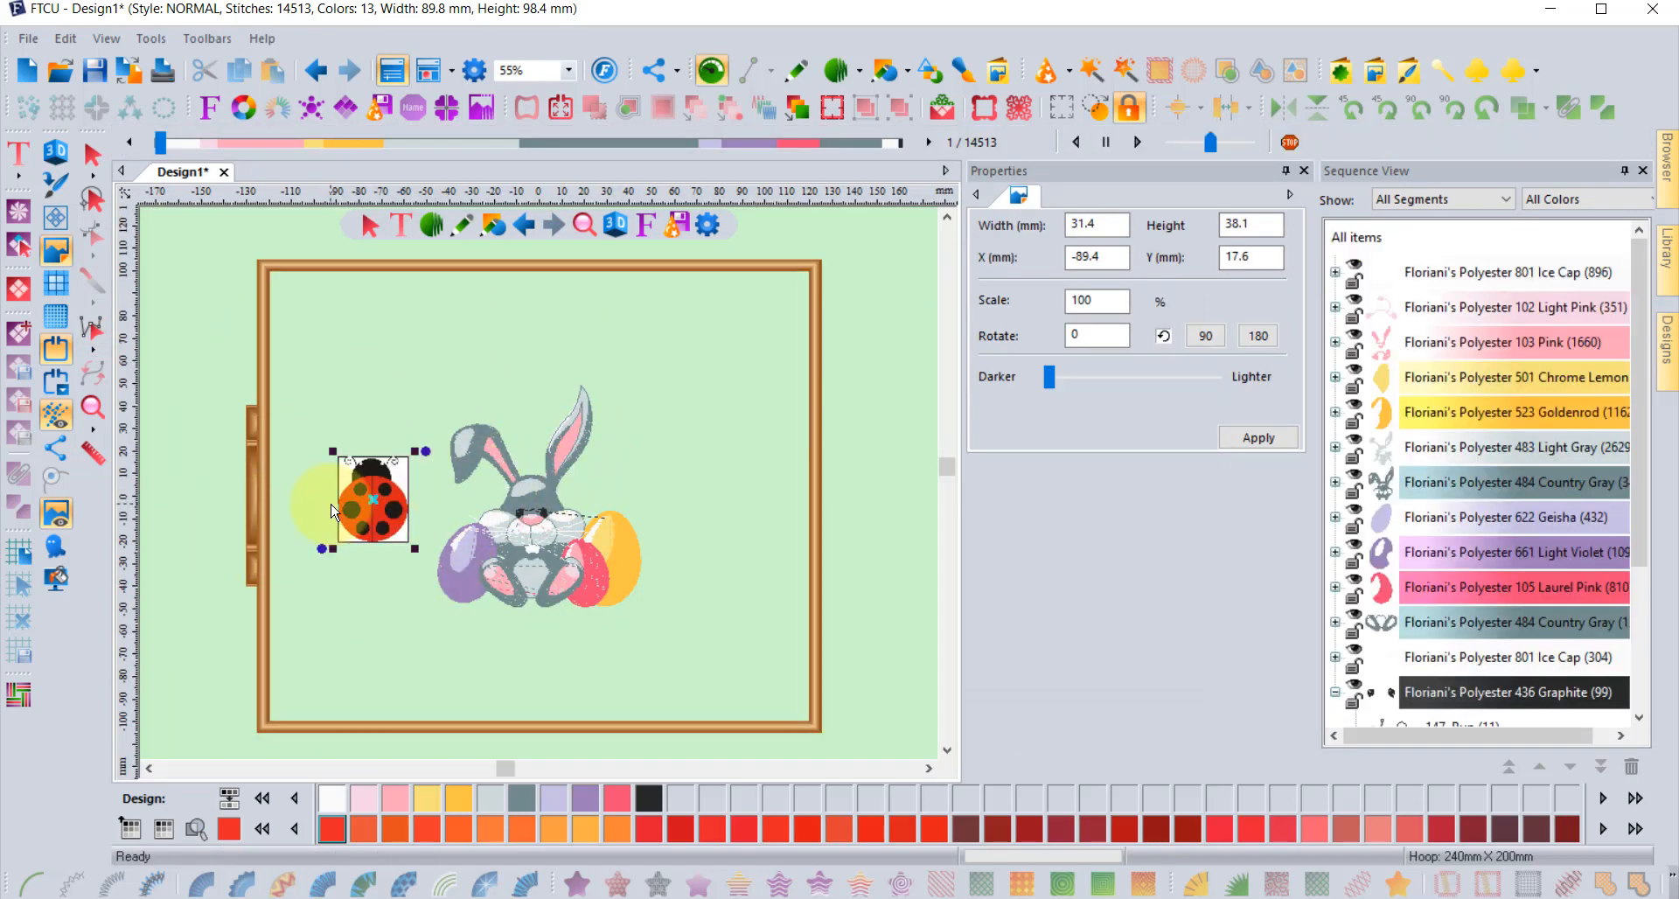
# Try to box-select the ladybug backdrop with the Select tool, and hide and reshow the backdrop
pyautogui.click(91, 156)
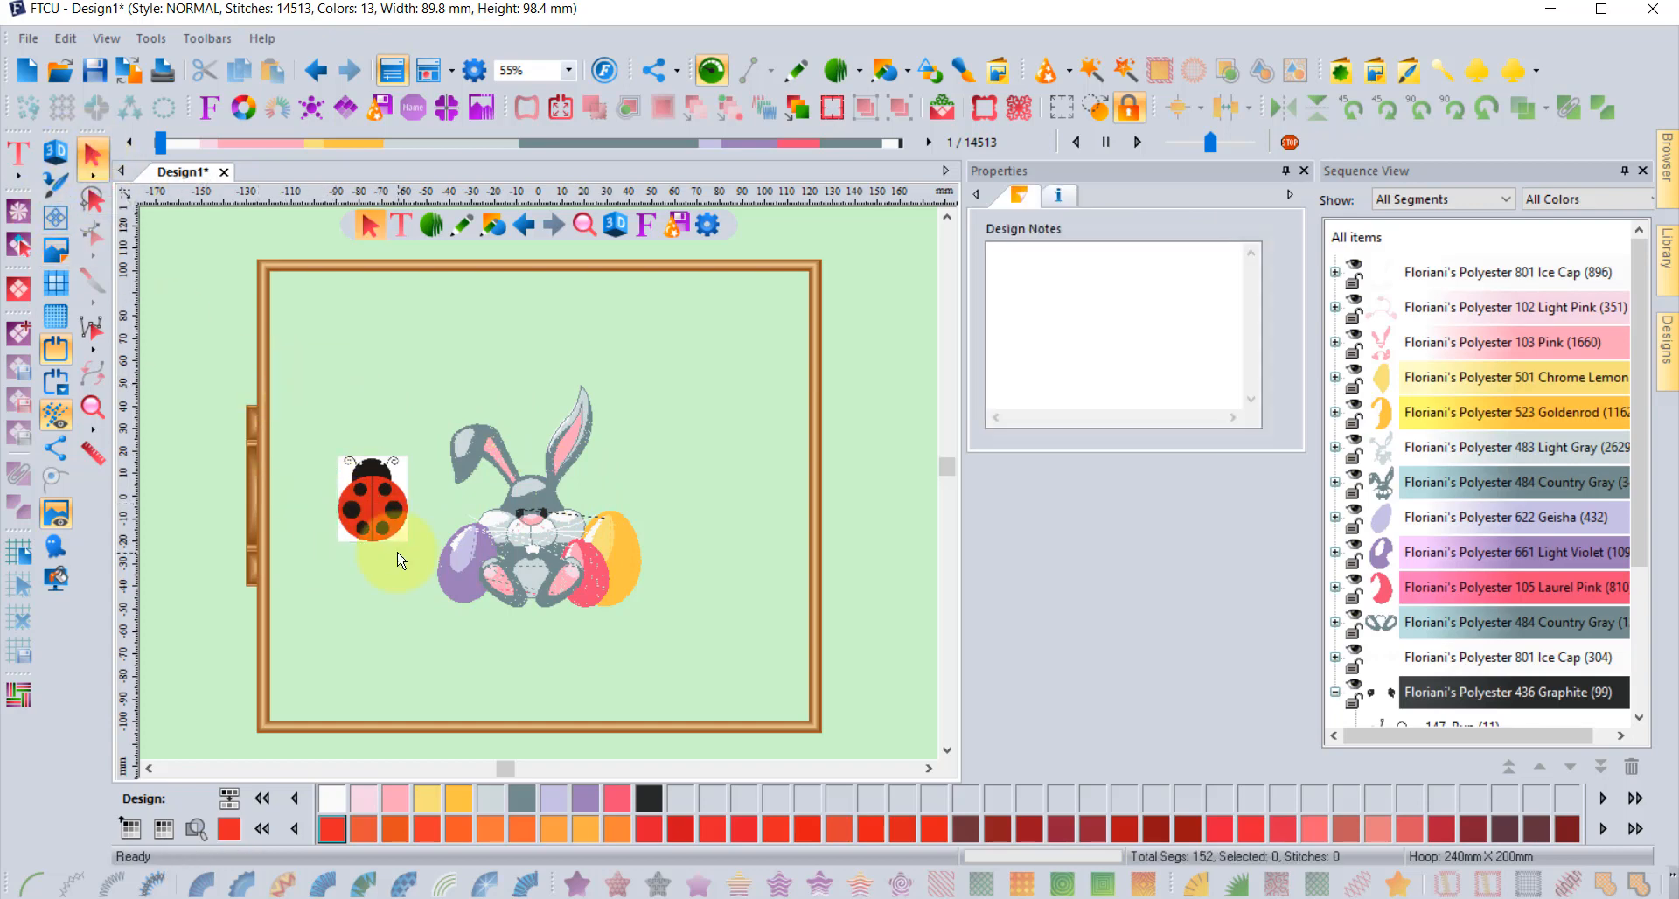
pyautogui.scroll(2, 400, 561)
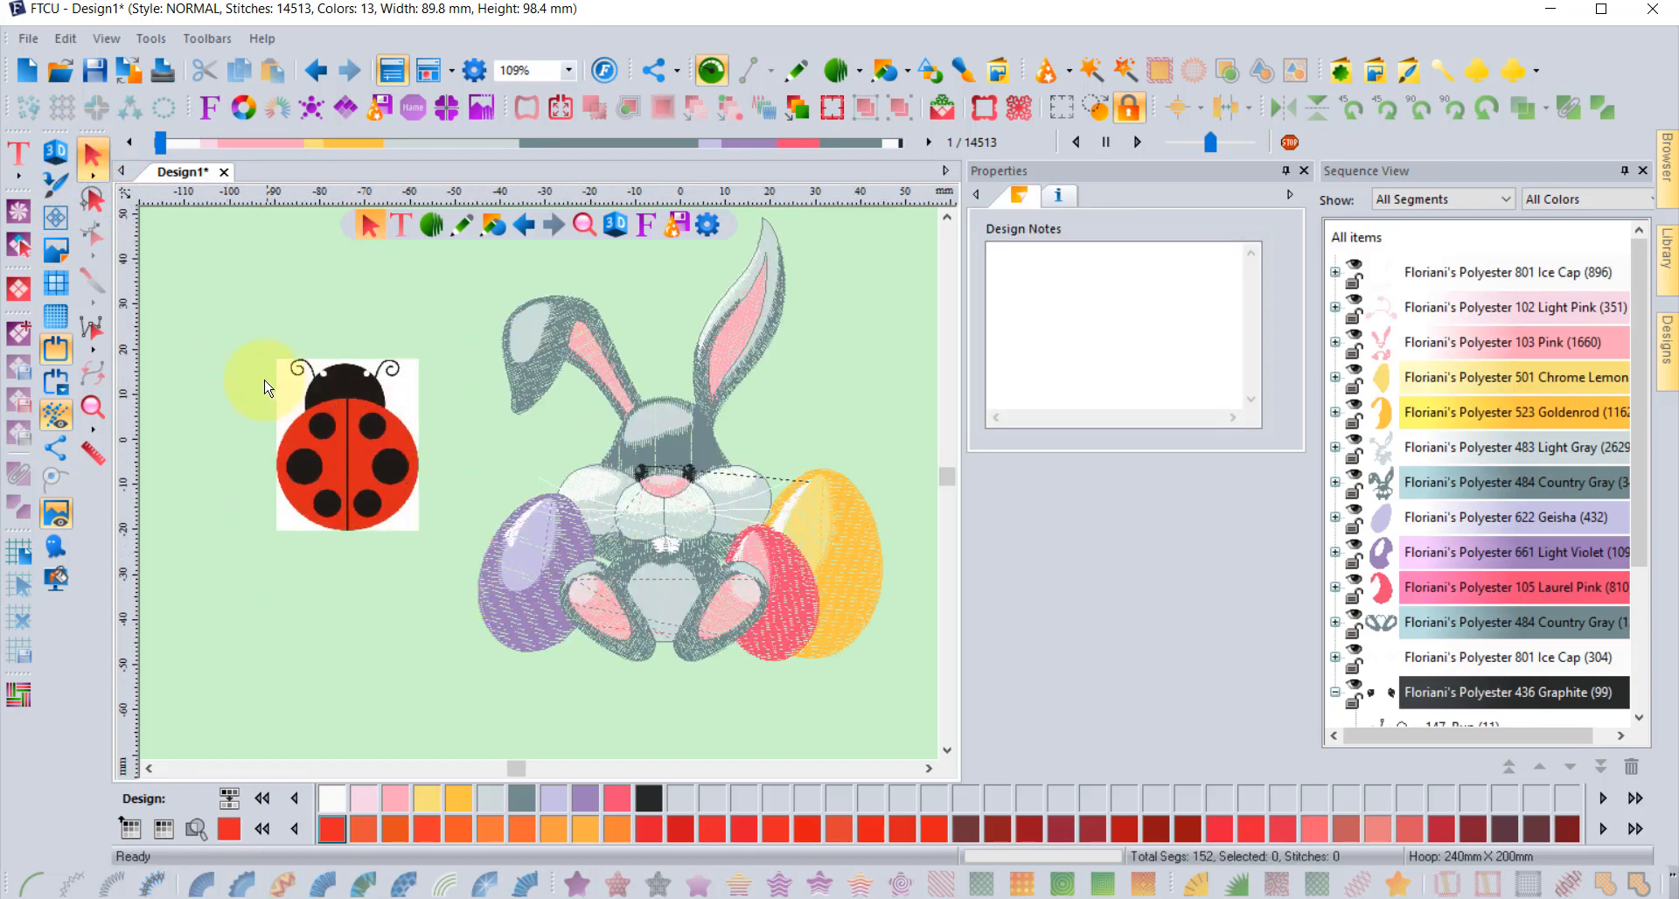
pyautogui.moveTo(243, 338); pyautogui.dragTo(462, 596)
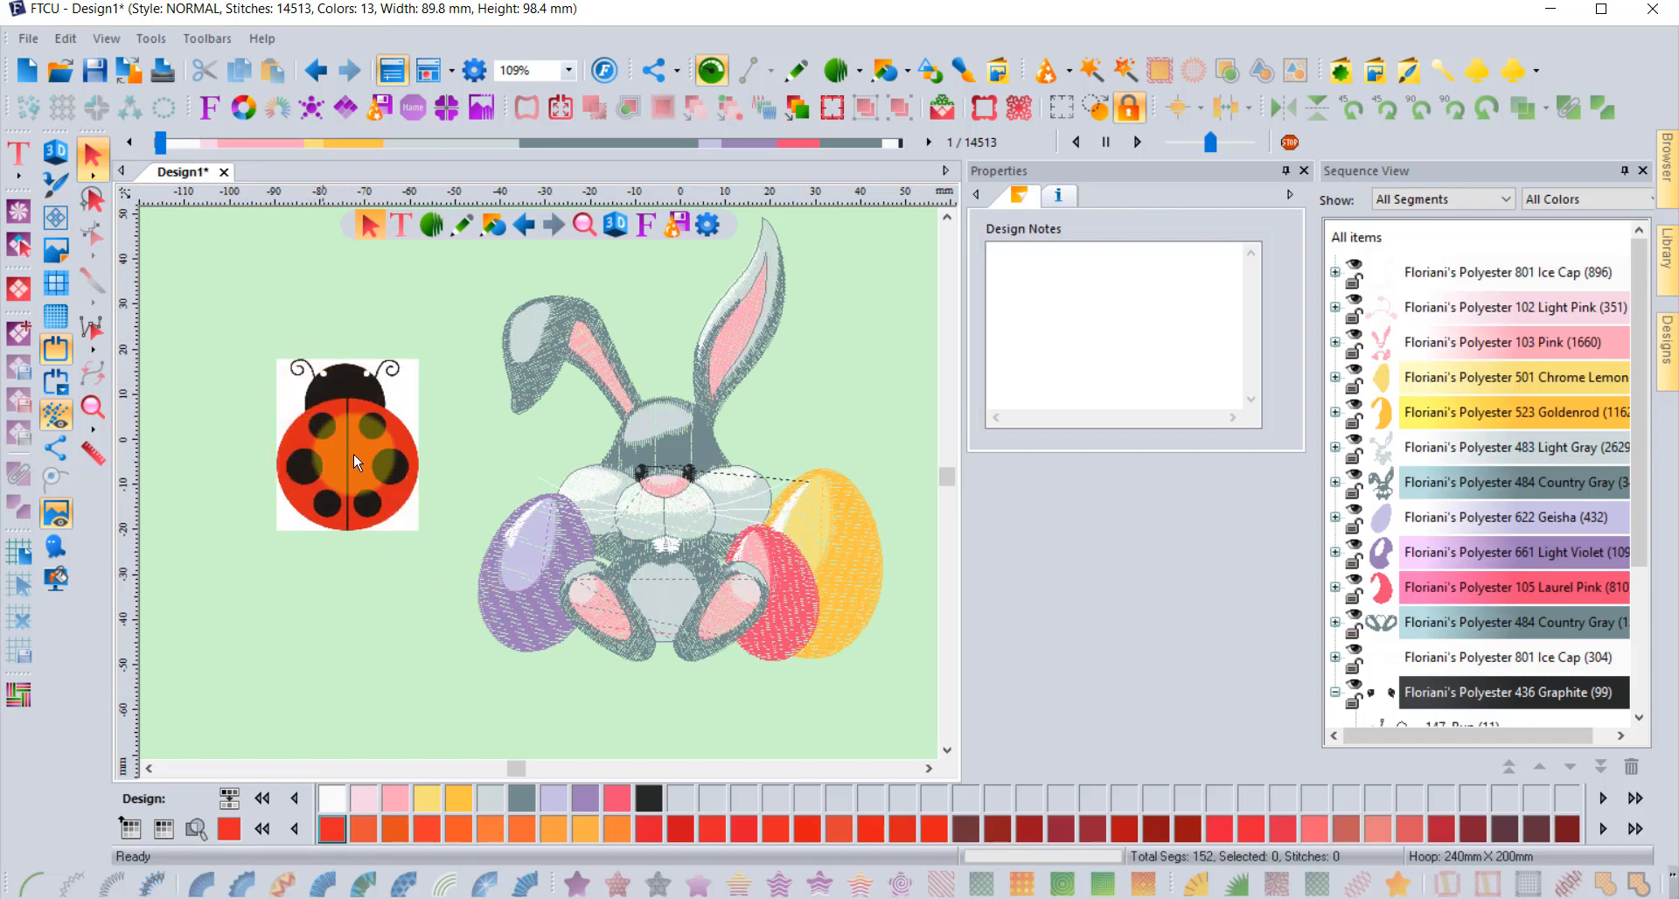
pyautogui.click(56, 512)
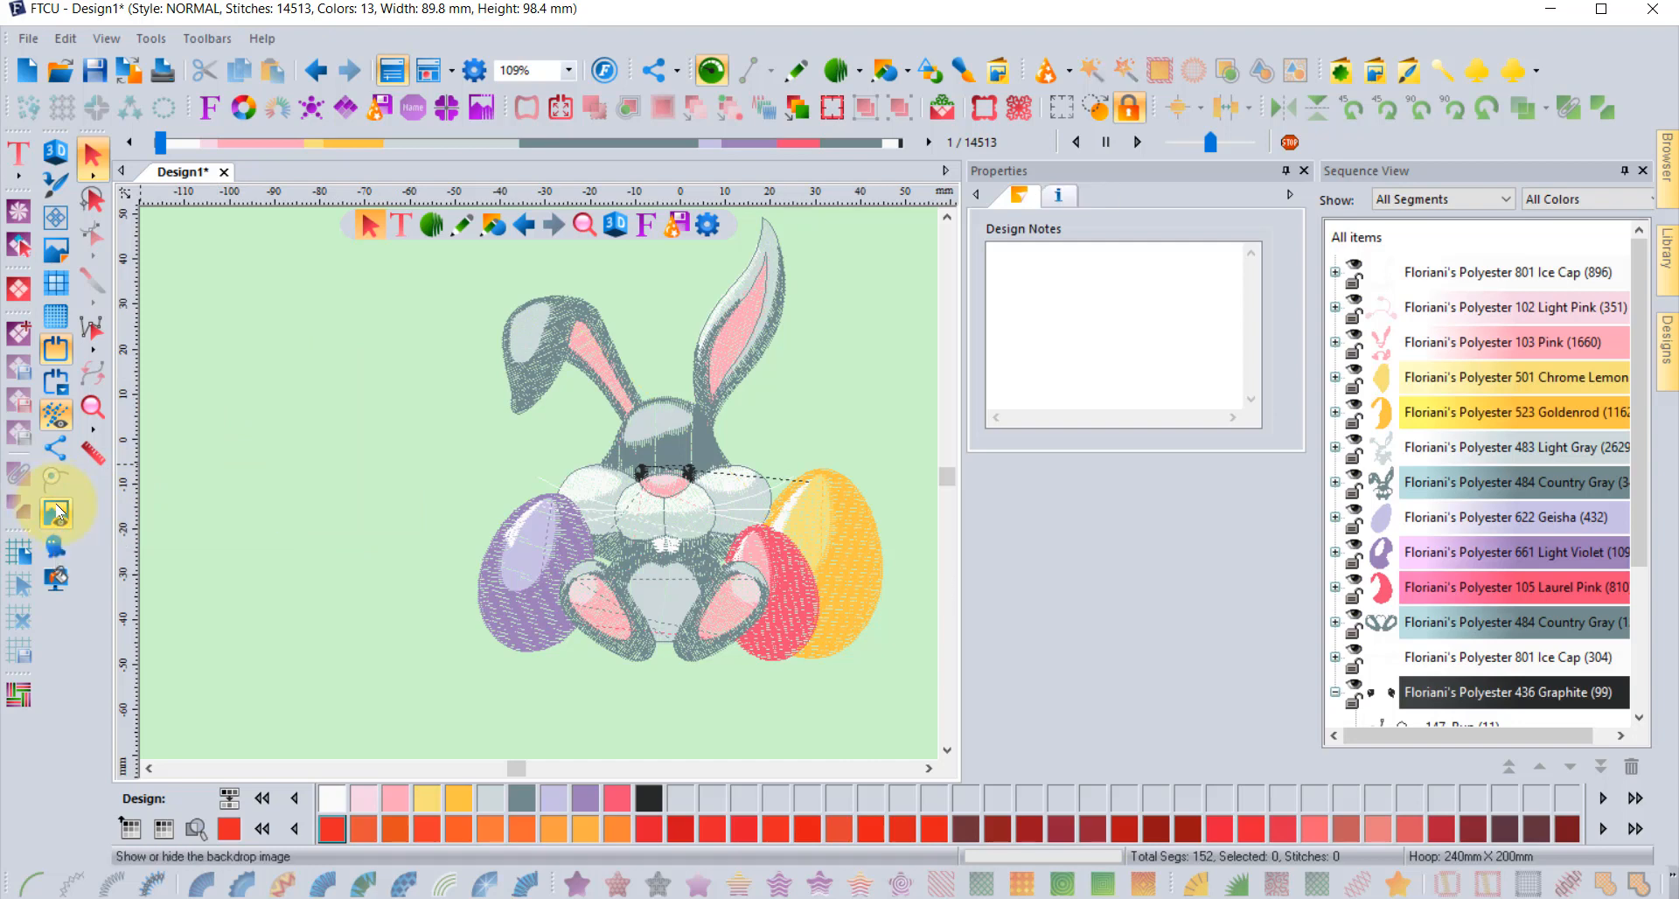
pyautogui.click(56, 512)
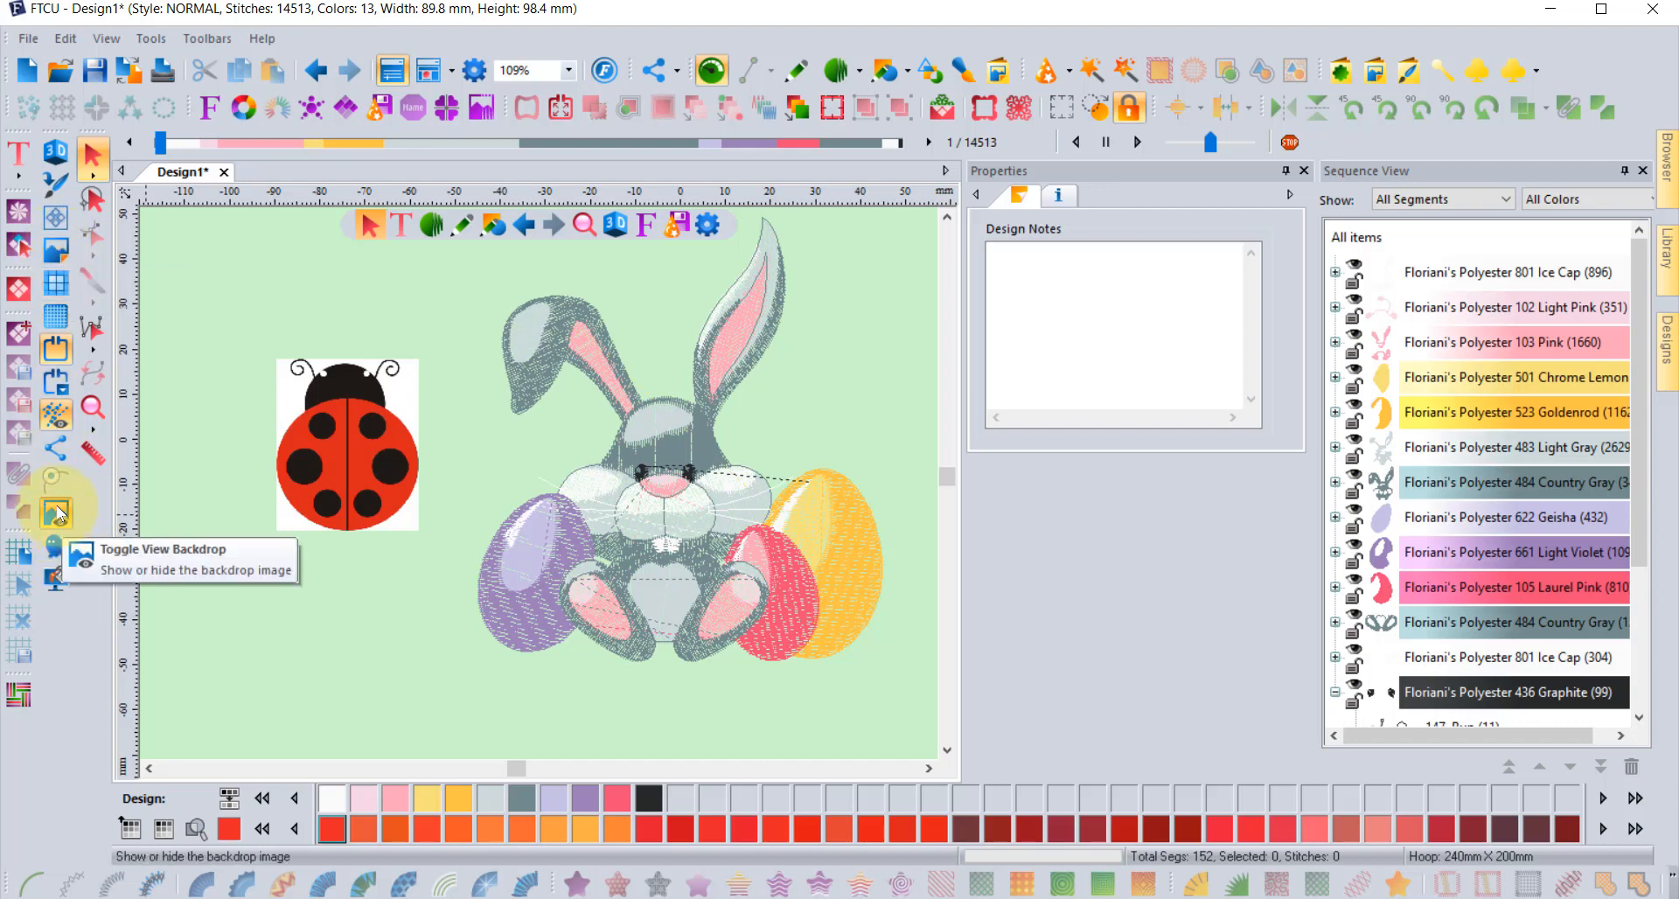
# Enlarge the ladybug backdrop to about 41 by 50 mm, tilt it clockwise, and rotate it by a further 90 degrees counterclockwise
pyautogui.click(54, 247)
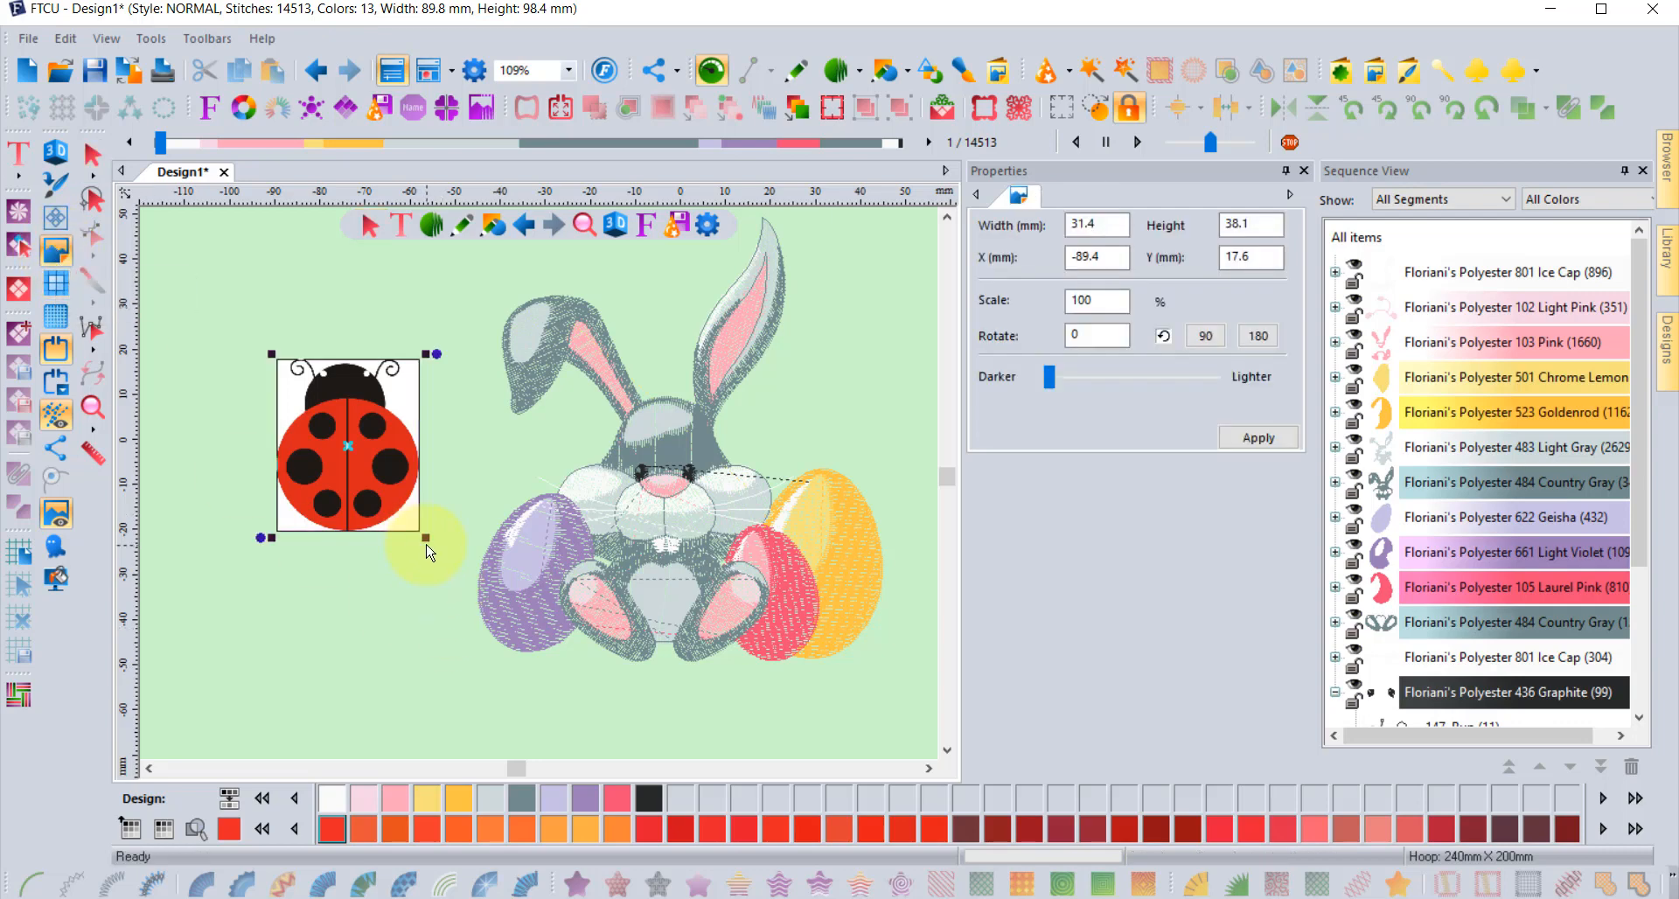
pyautogui.moveTo(450, 560); pyautogui.dragTo(380, 587)
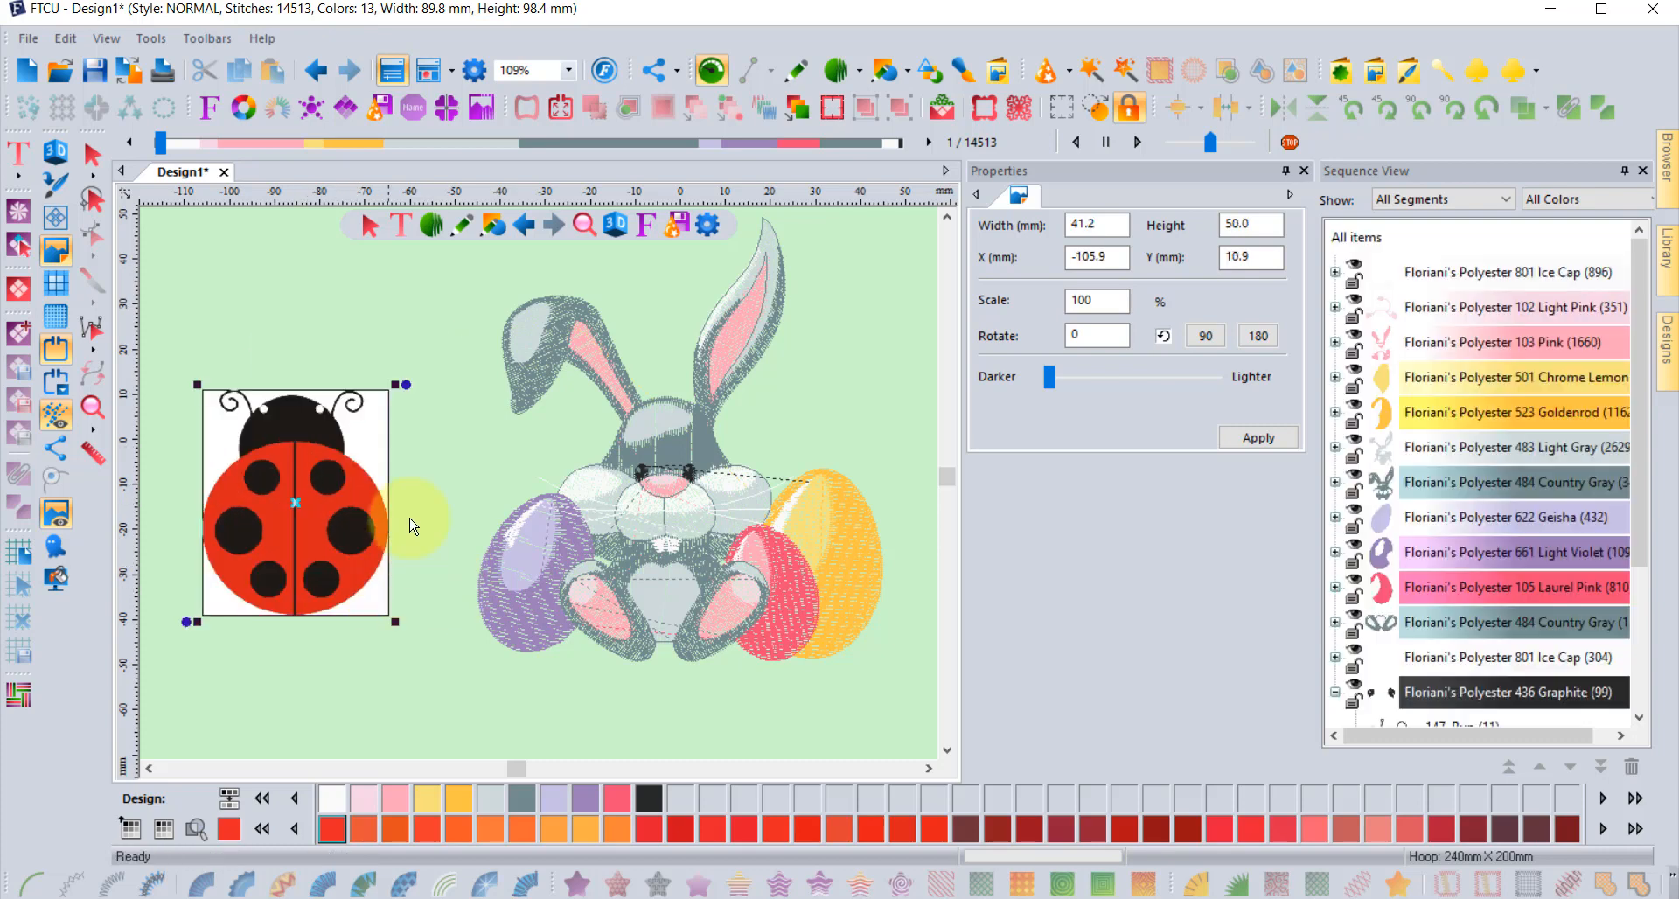
pyautogui.moveTo(403, 386); pyautogui.dragTo(425, 571)
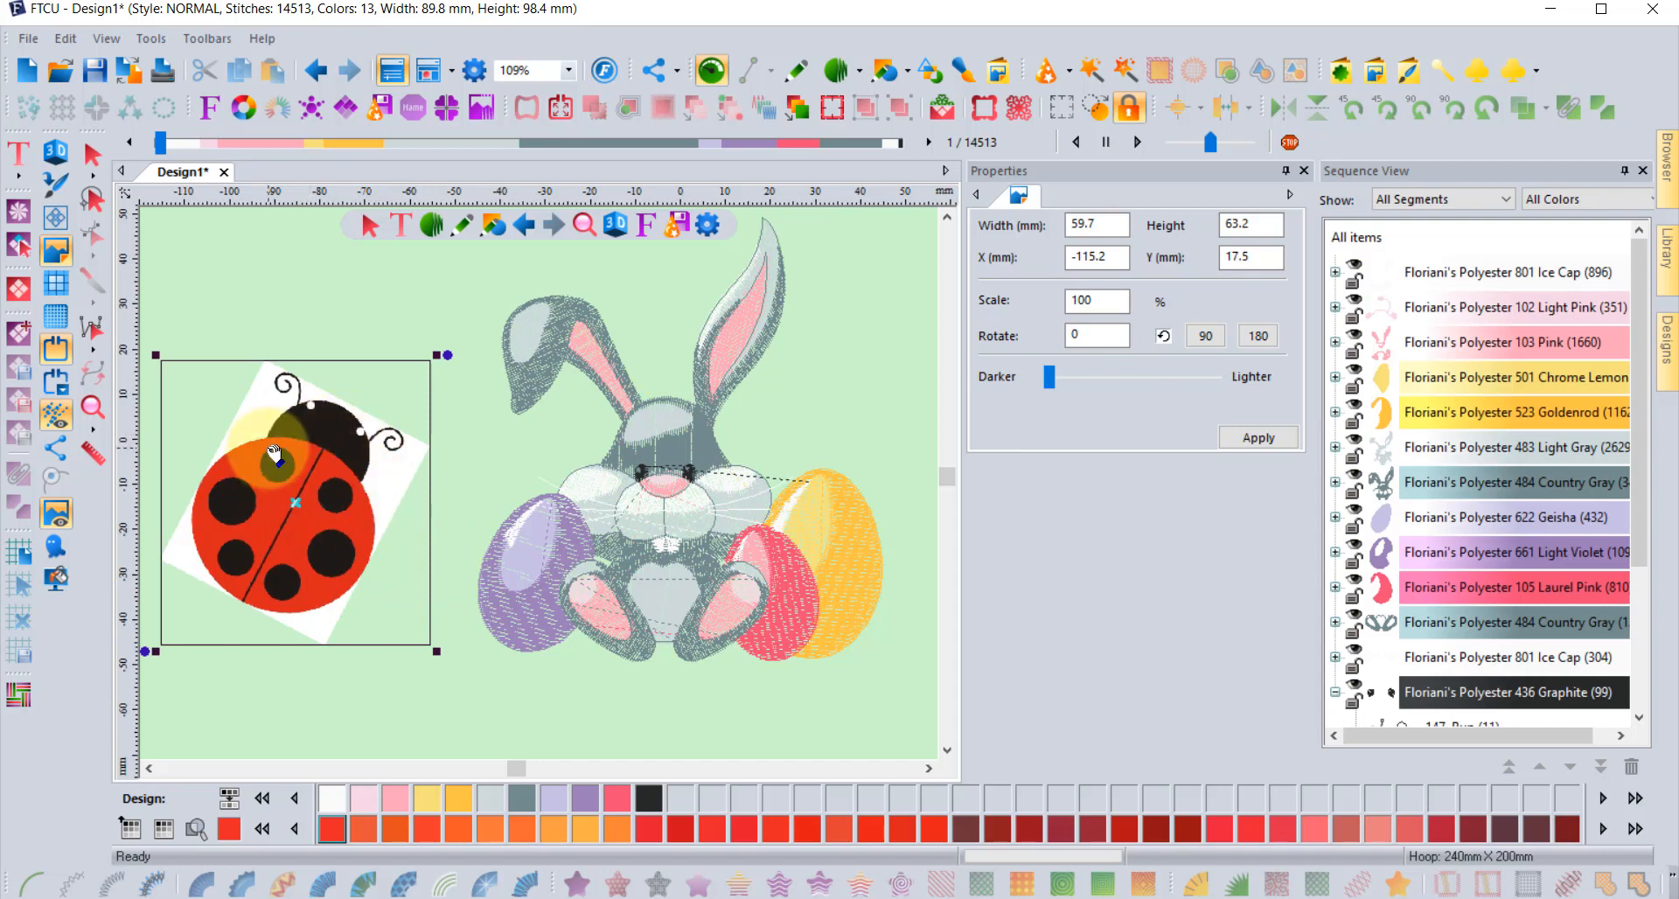
pyautogui.click(1203, 335)
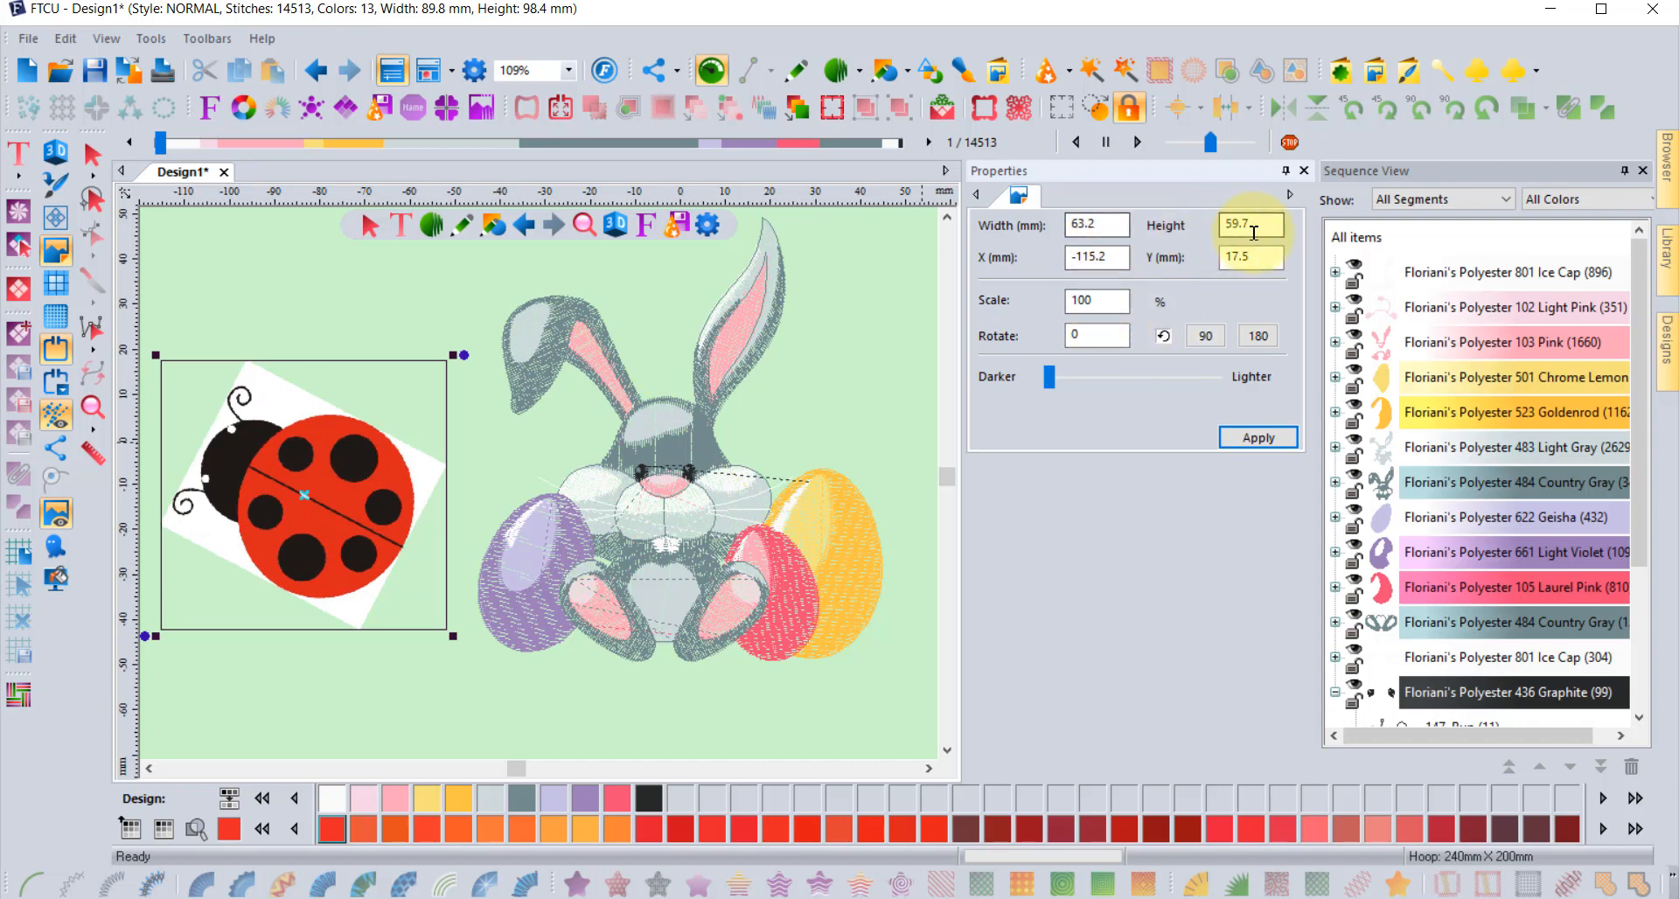
pyautogui.click(92, 159)
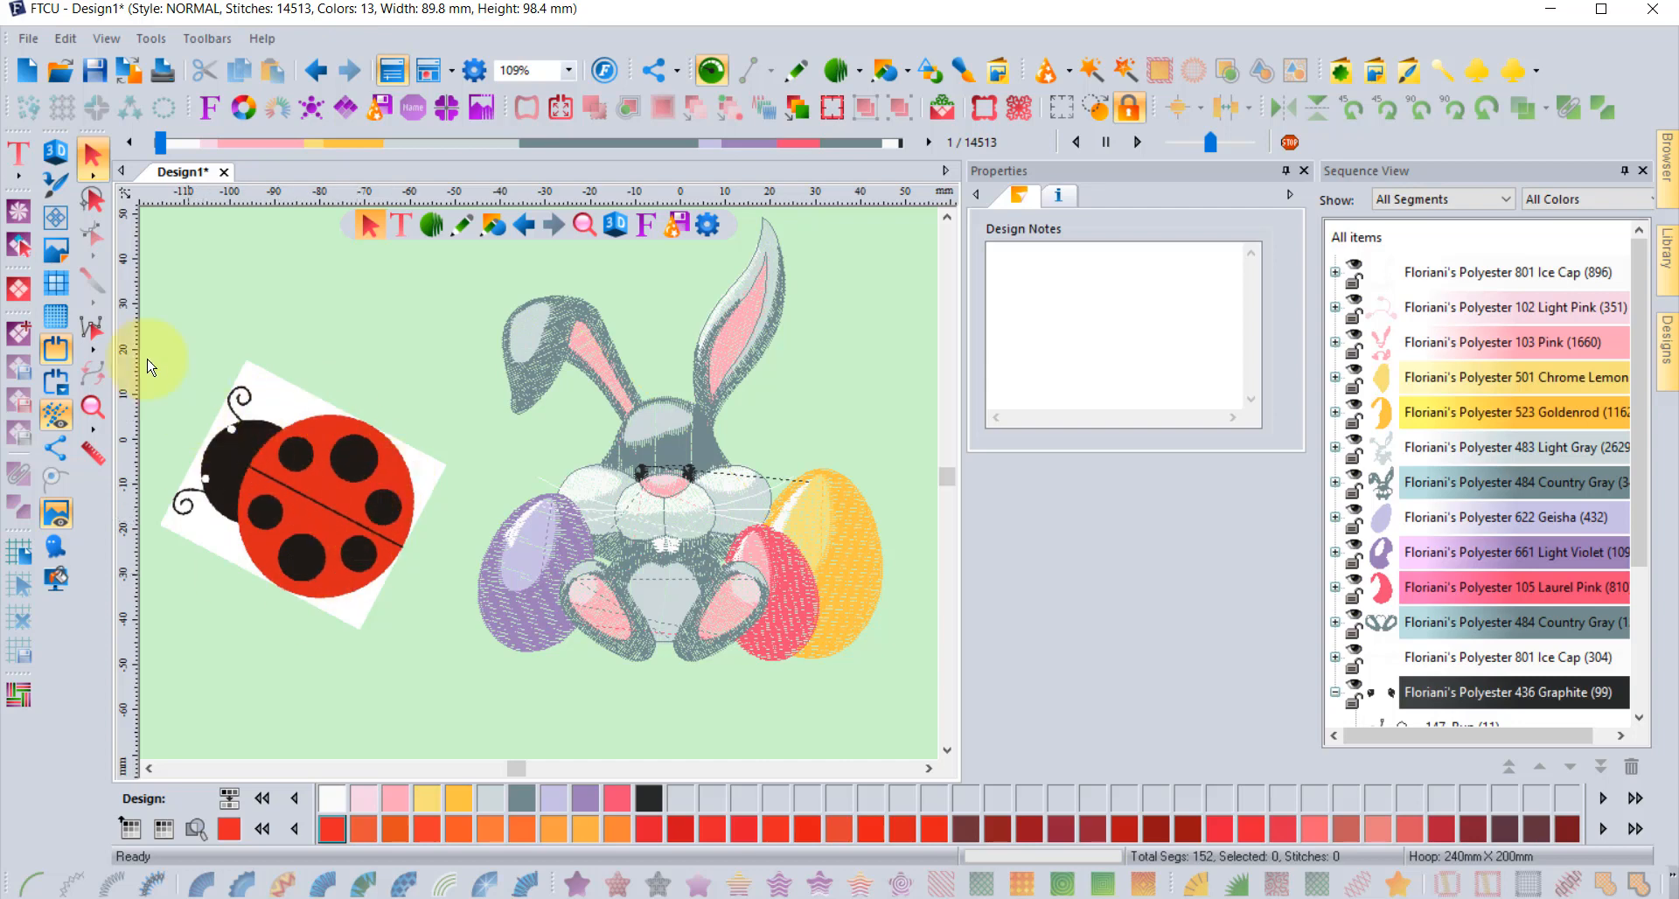
# Toggle the ladybug backdrop and the bunny's stitches off and on, ending with both shown
pyautogui.click(54, 512)
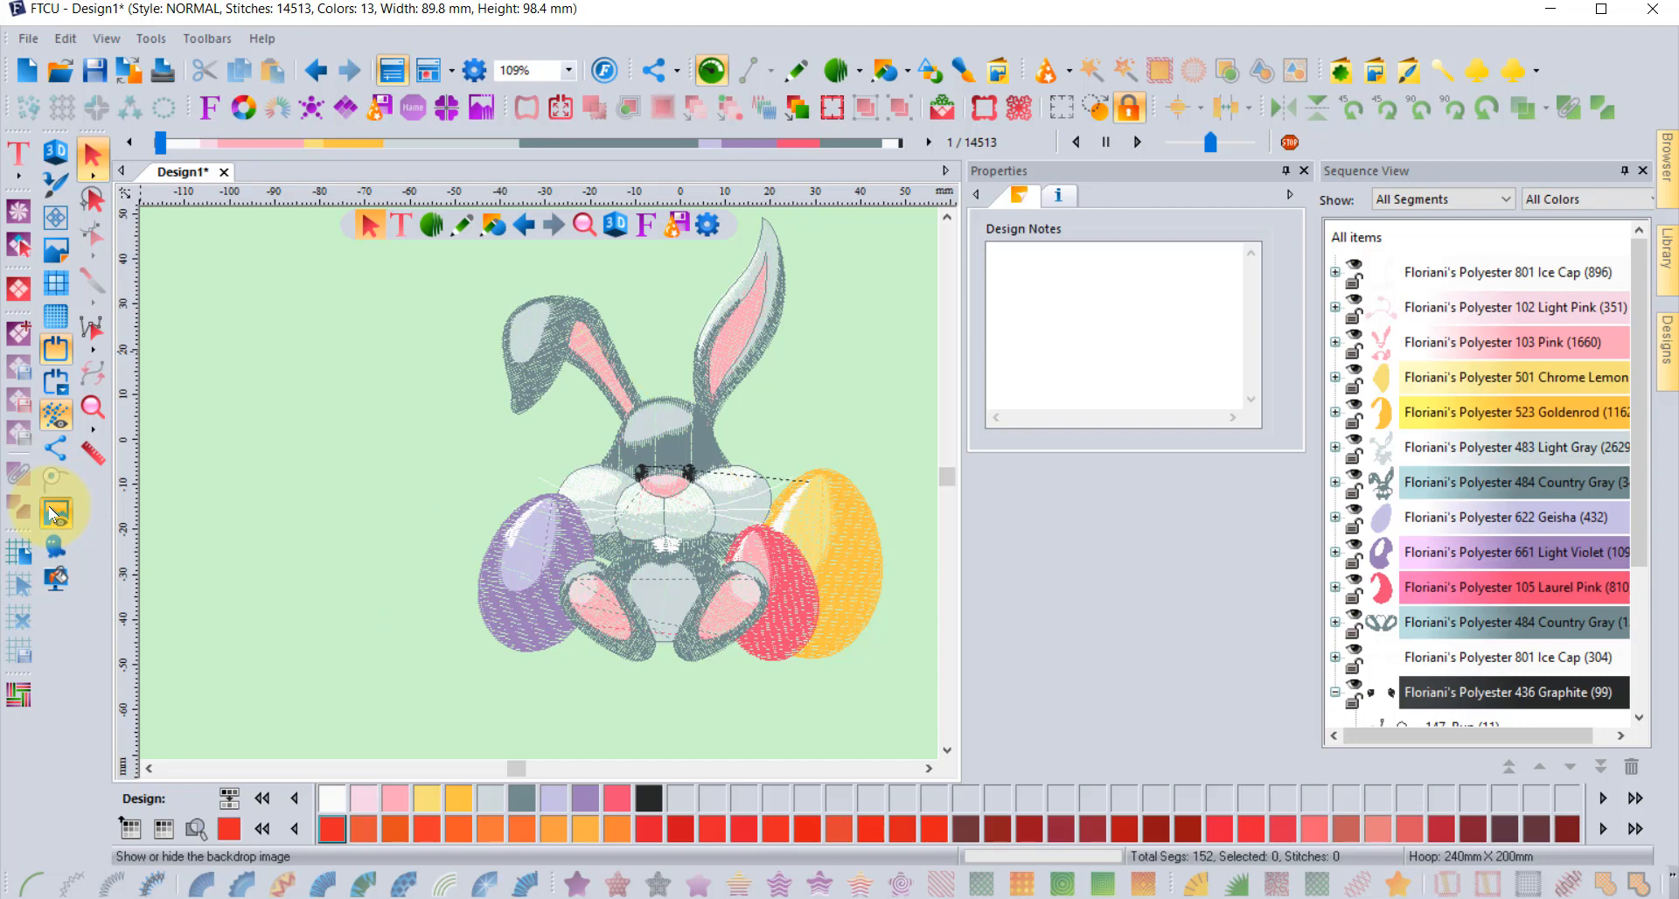
pyautogui.click(55, 514)
pyautogui.click(54, 514)
pyautogui.click(56, 515)
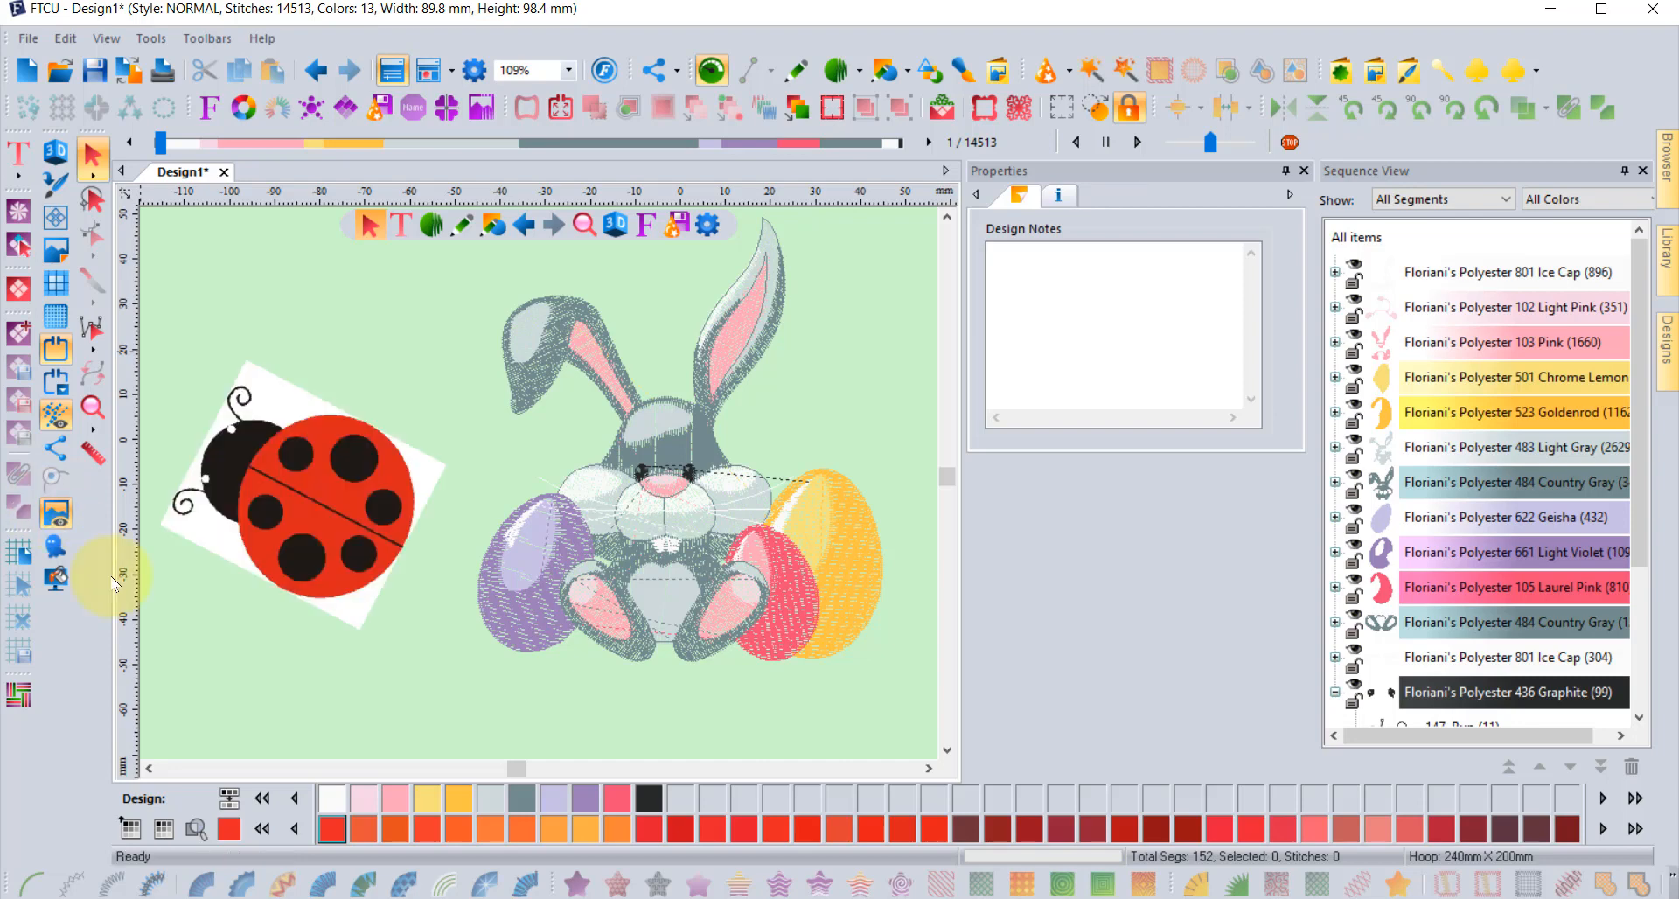
pyautogui.click(56, 415)
pyautogui.click(56, 415)
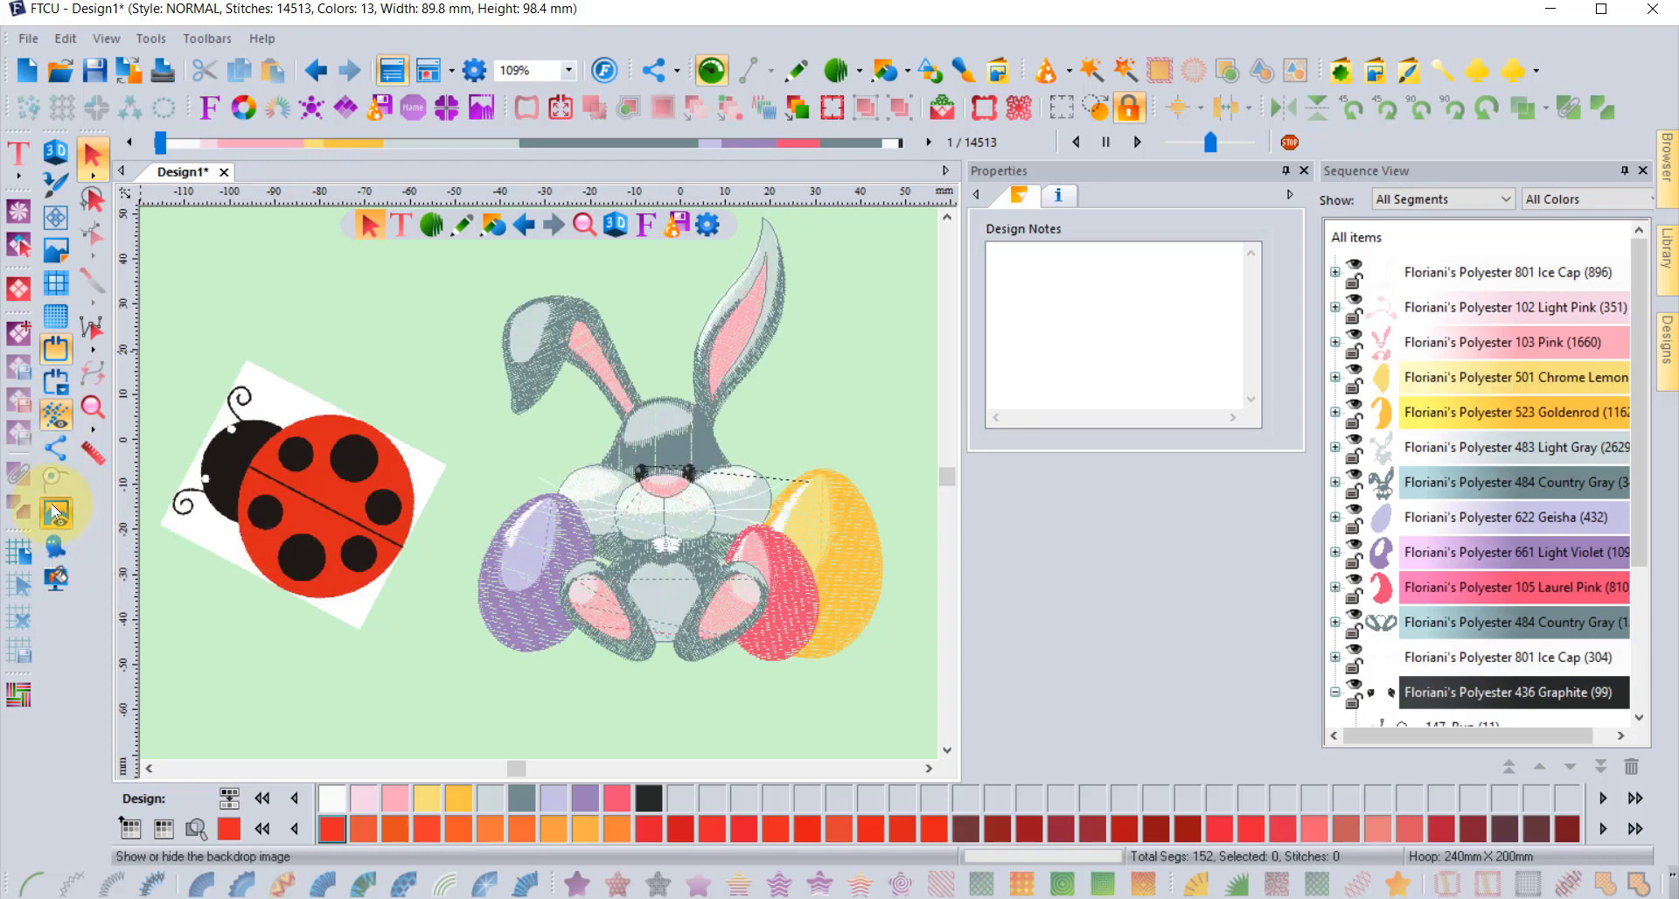
pyautogui.click(54, 512)
pyautogui.click(54, 513)
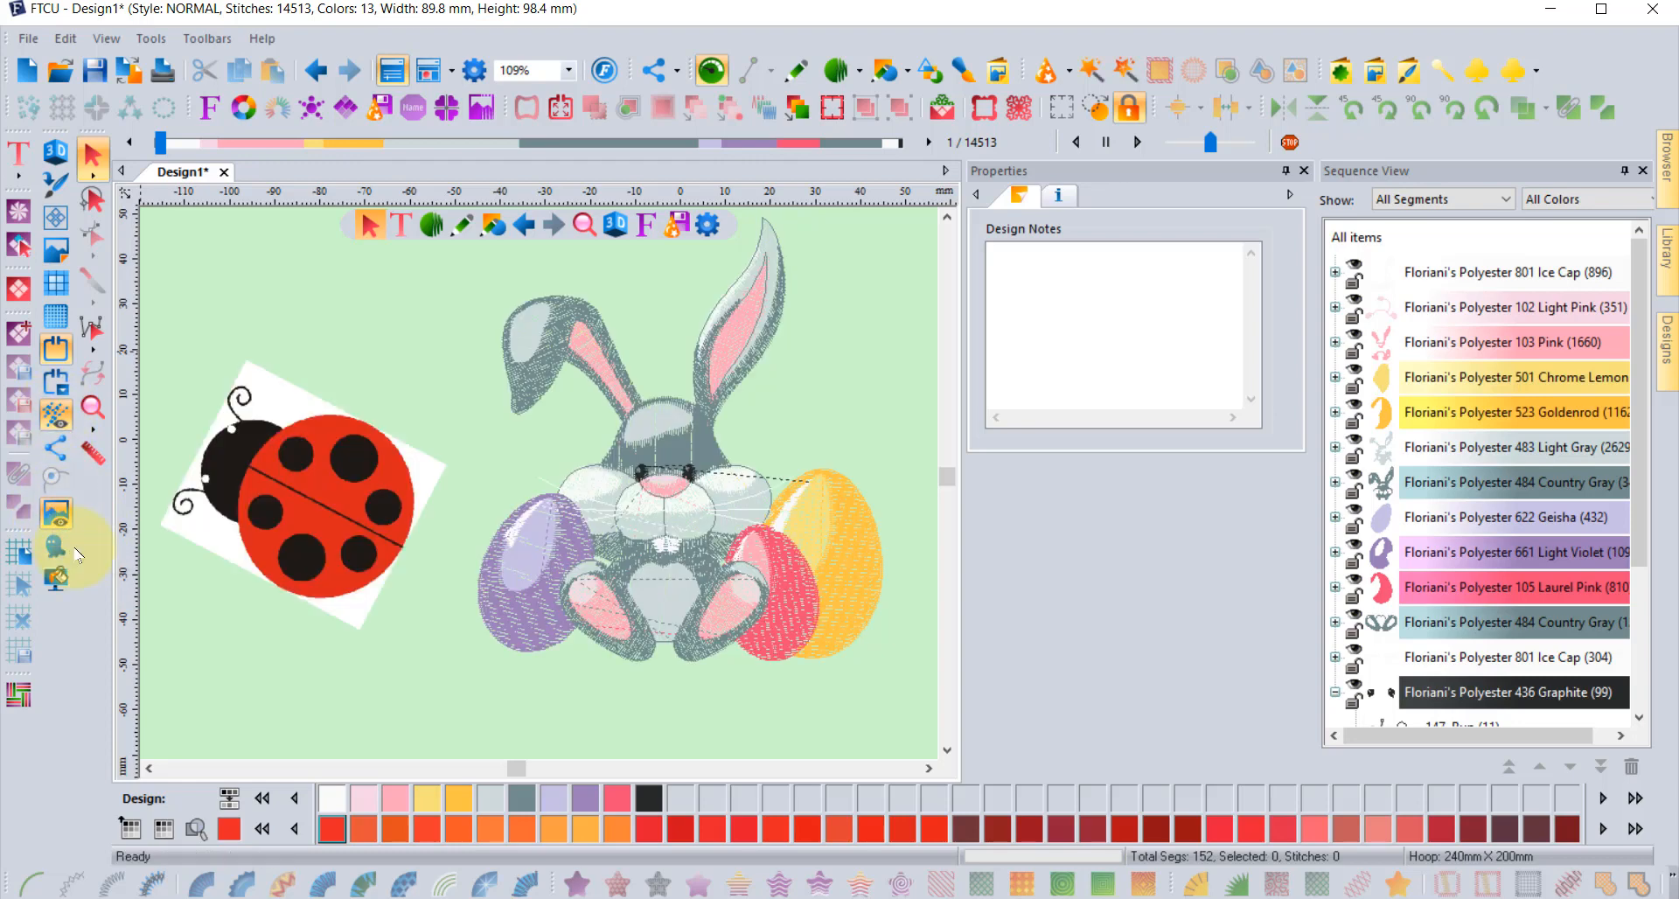
# Toggle the hoop around the bunny and ladybug, ending with it shown
pyautogui.click(57, 351)
pyautogui.click(58, 351)
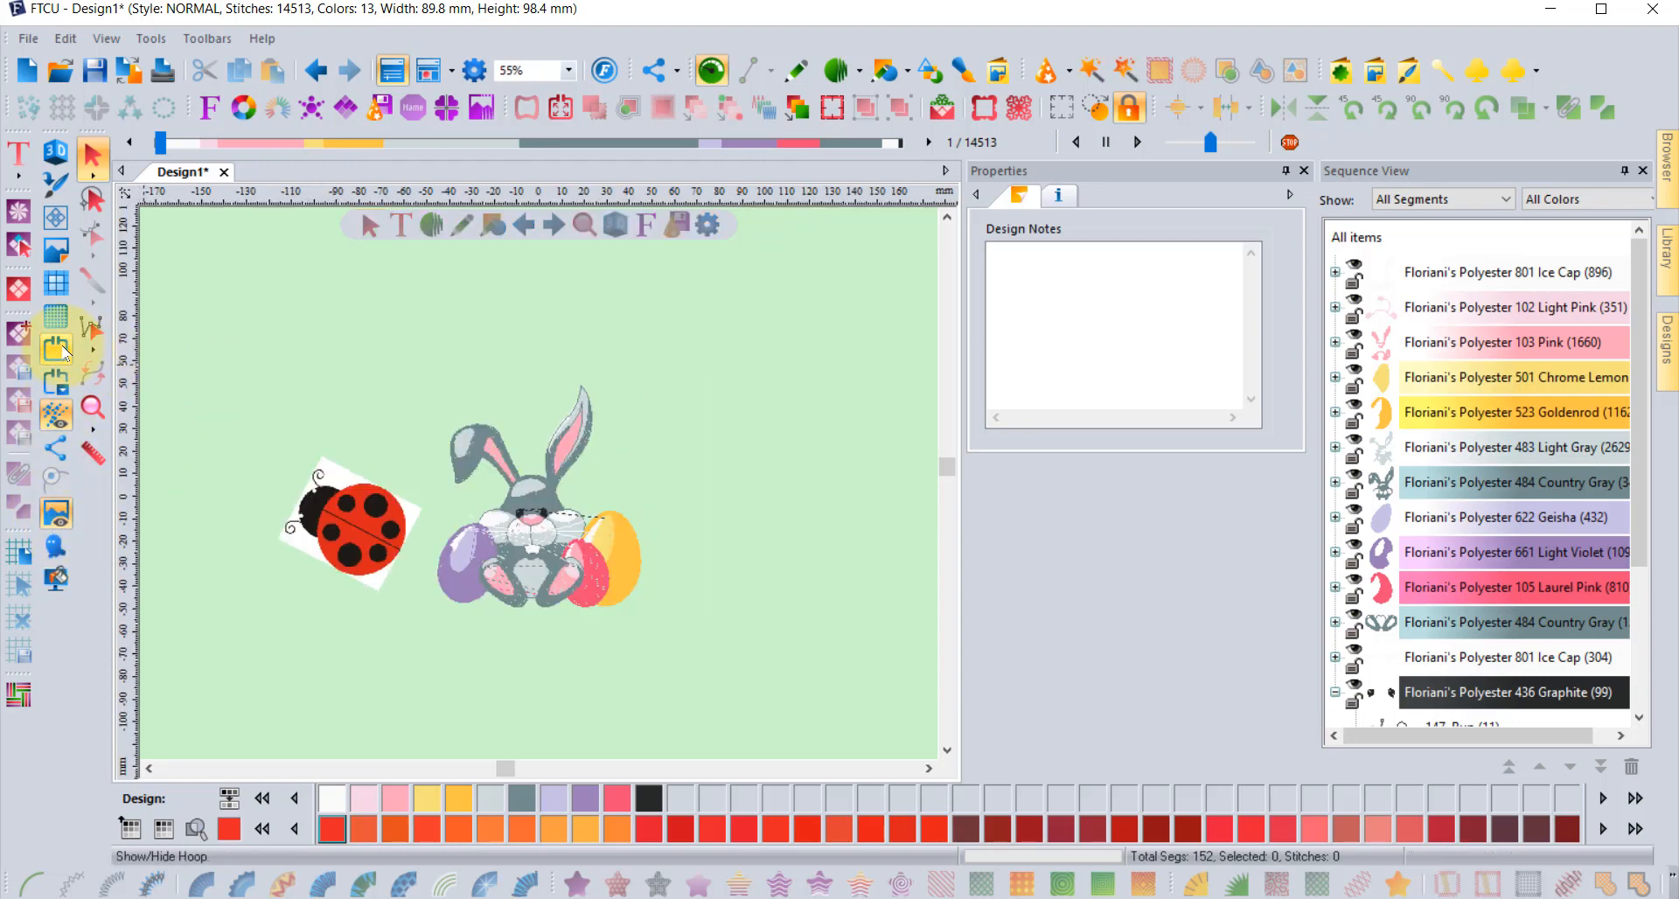
pyautogui.click(58, 351)
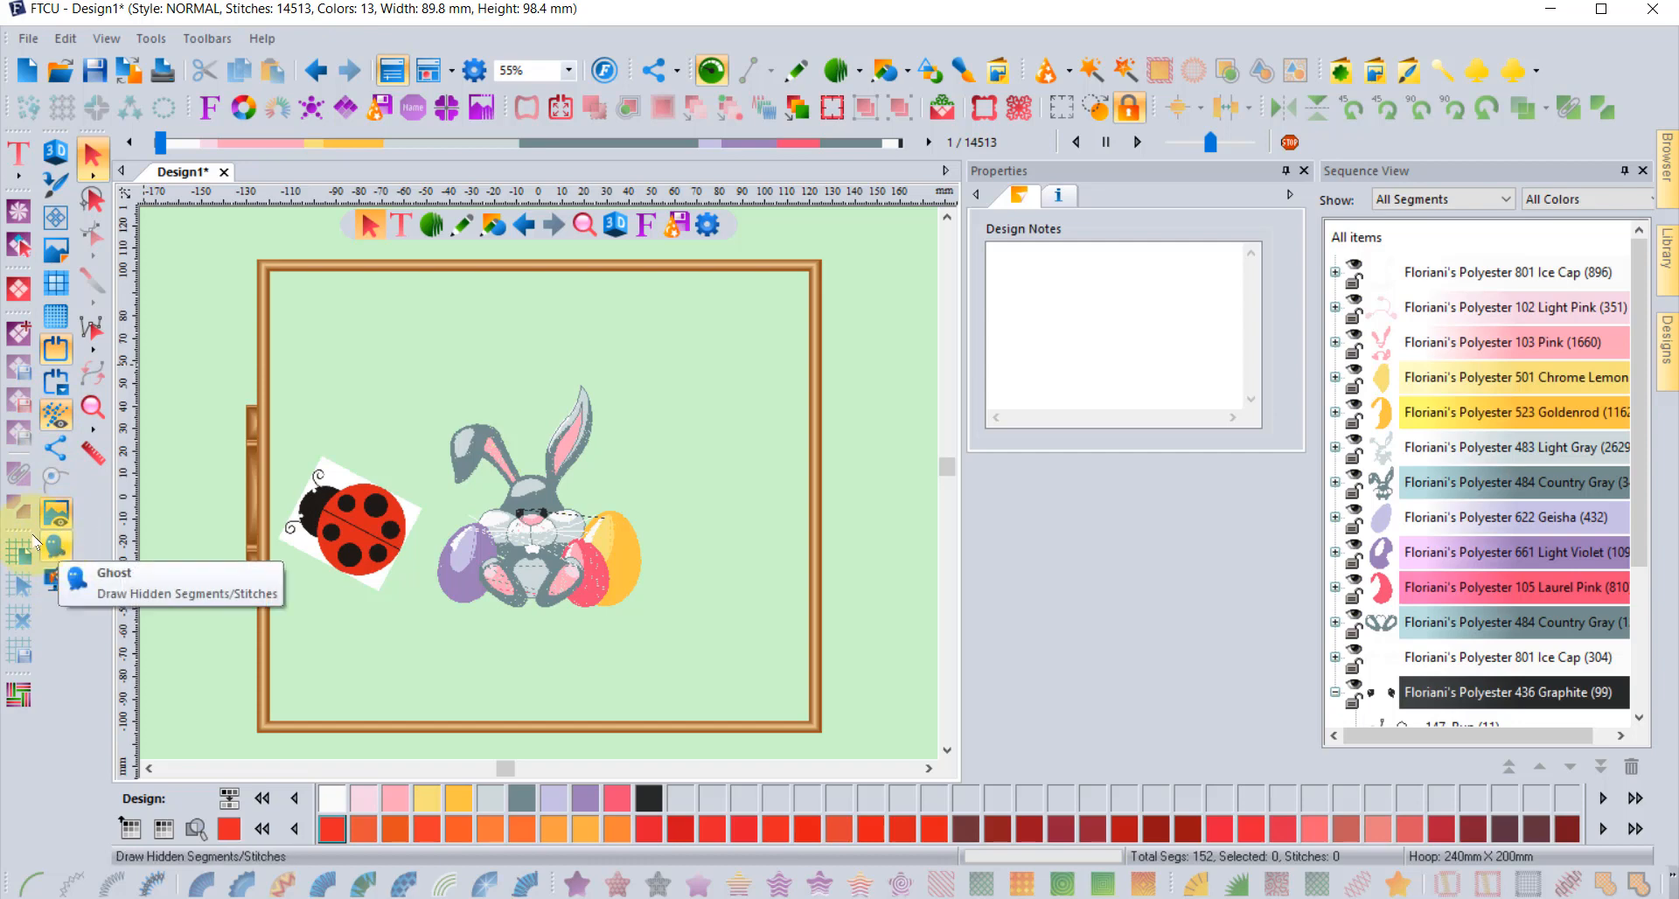
# Lock the egg's 661 Light Violet segments, test the lock by selecting the whole design, and unlock them
pyautogui.scroll(3, 624, 542)
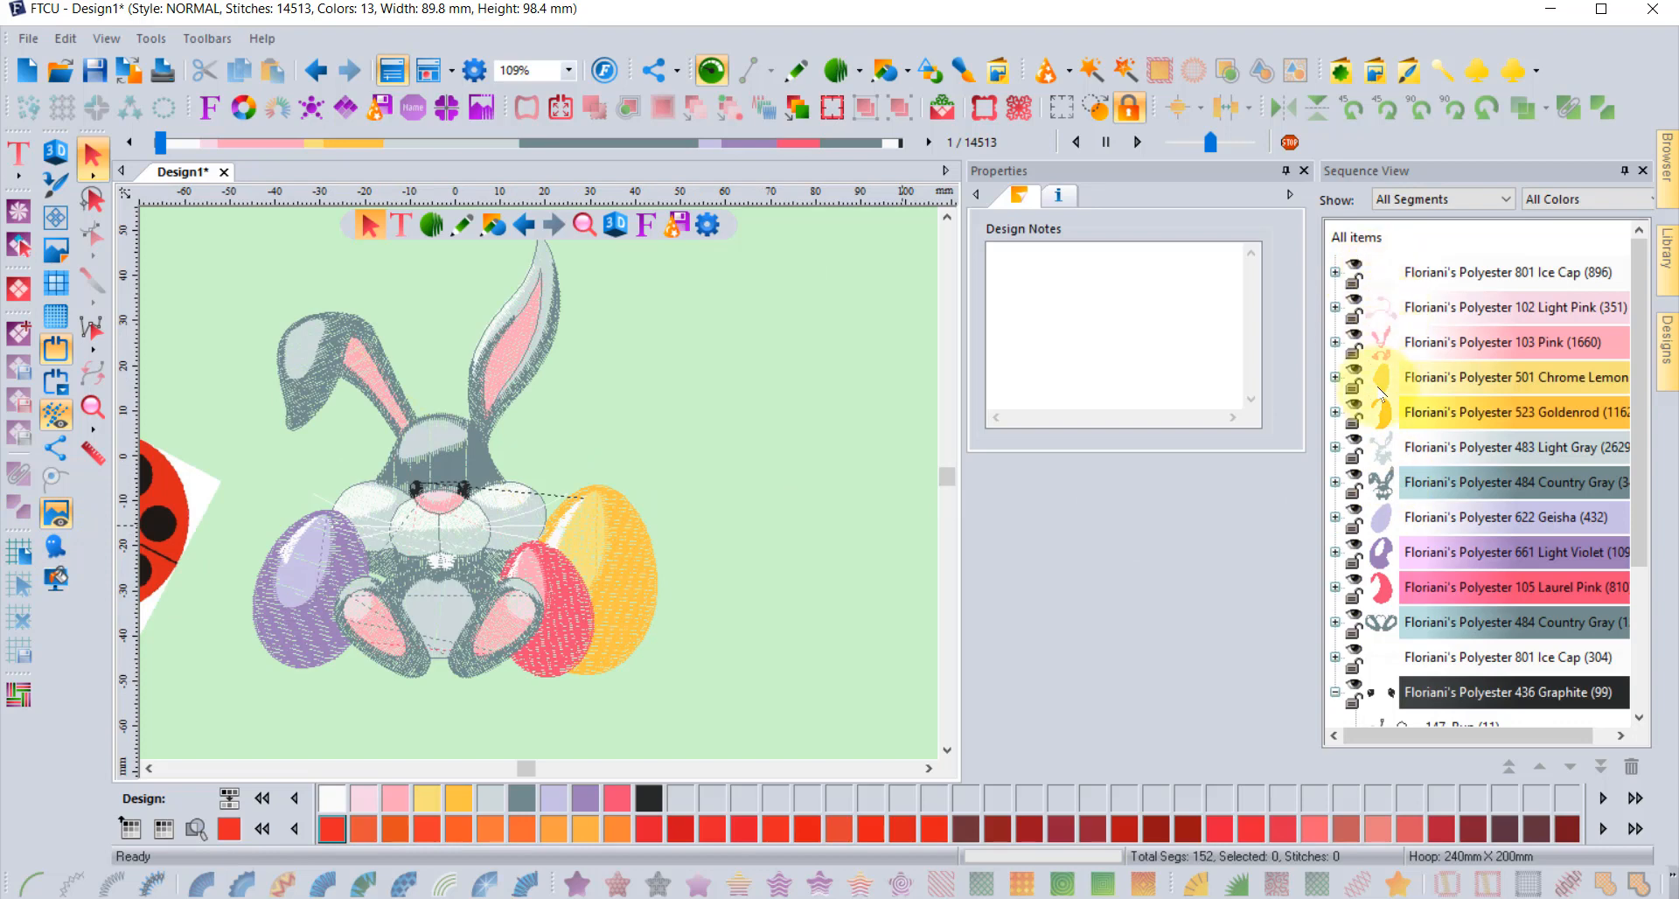
pyautogui.click(1431, 556)
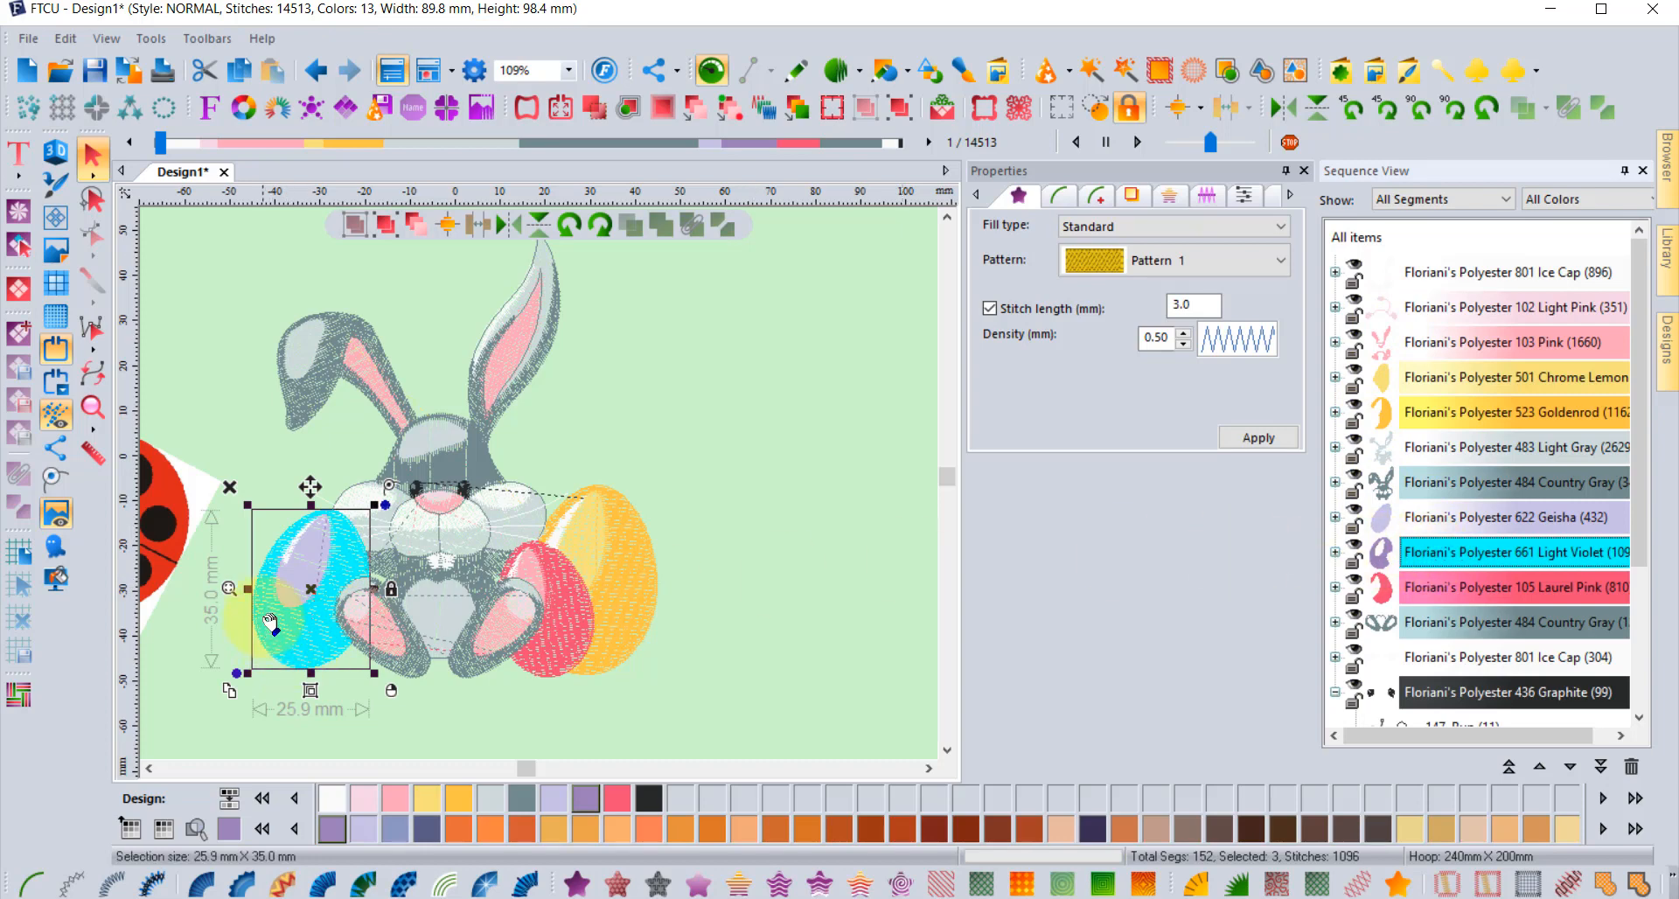
pyautogui.click(1354, 561)
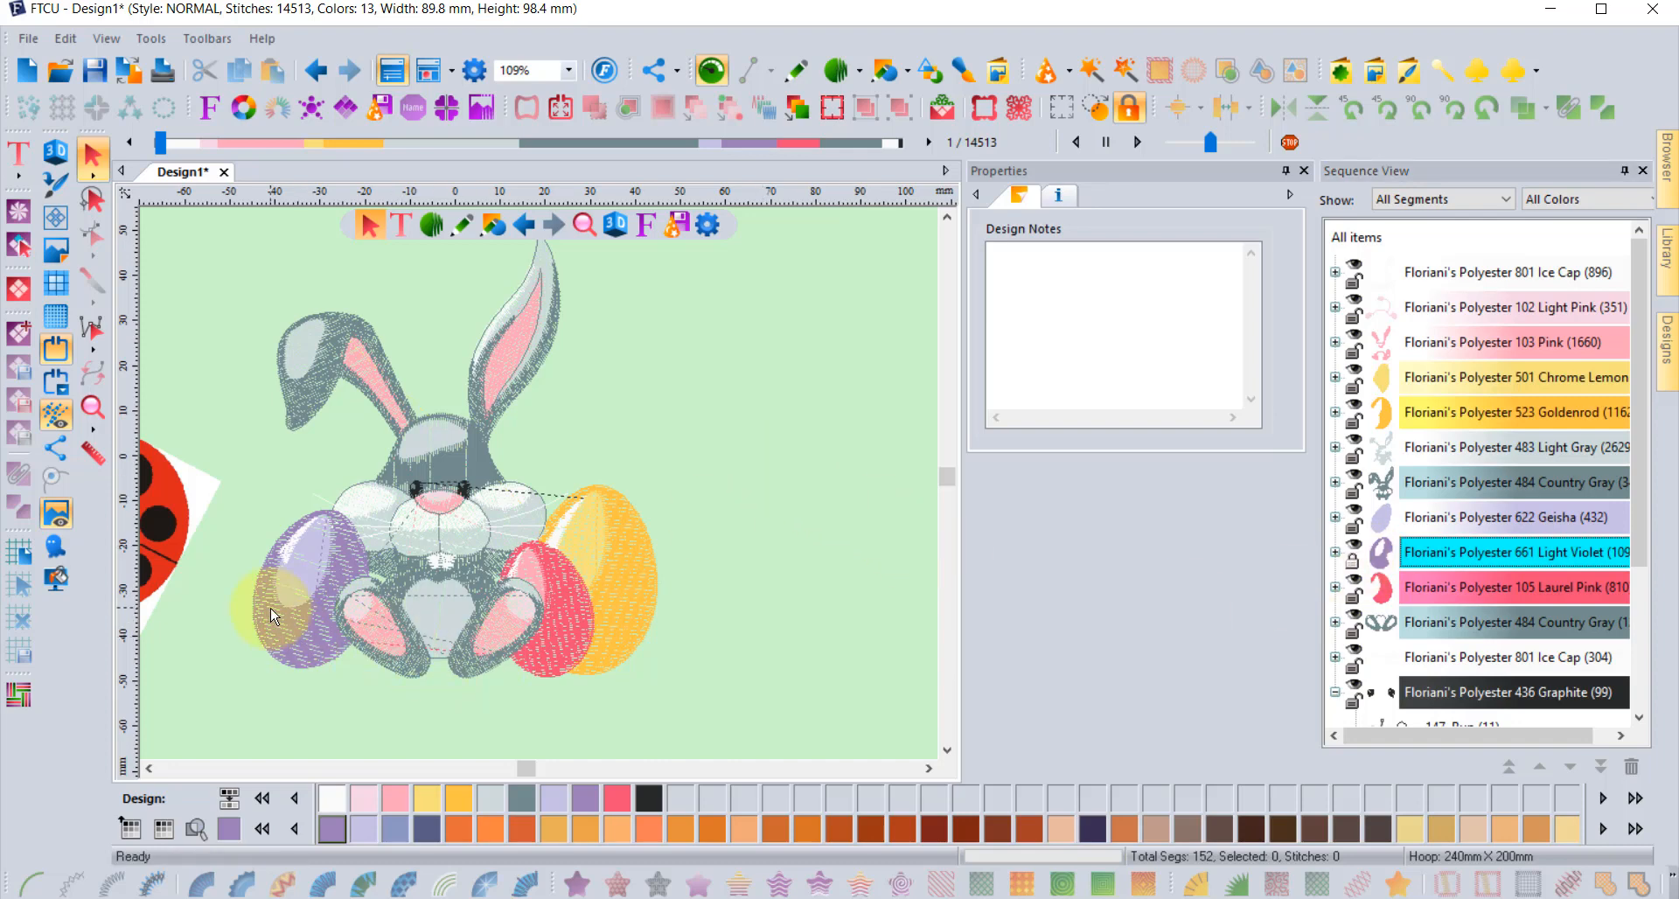
pyautogui.hotkey('ctrl', 'a')
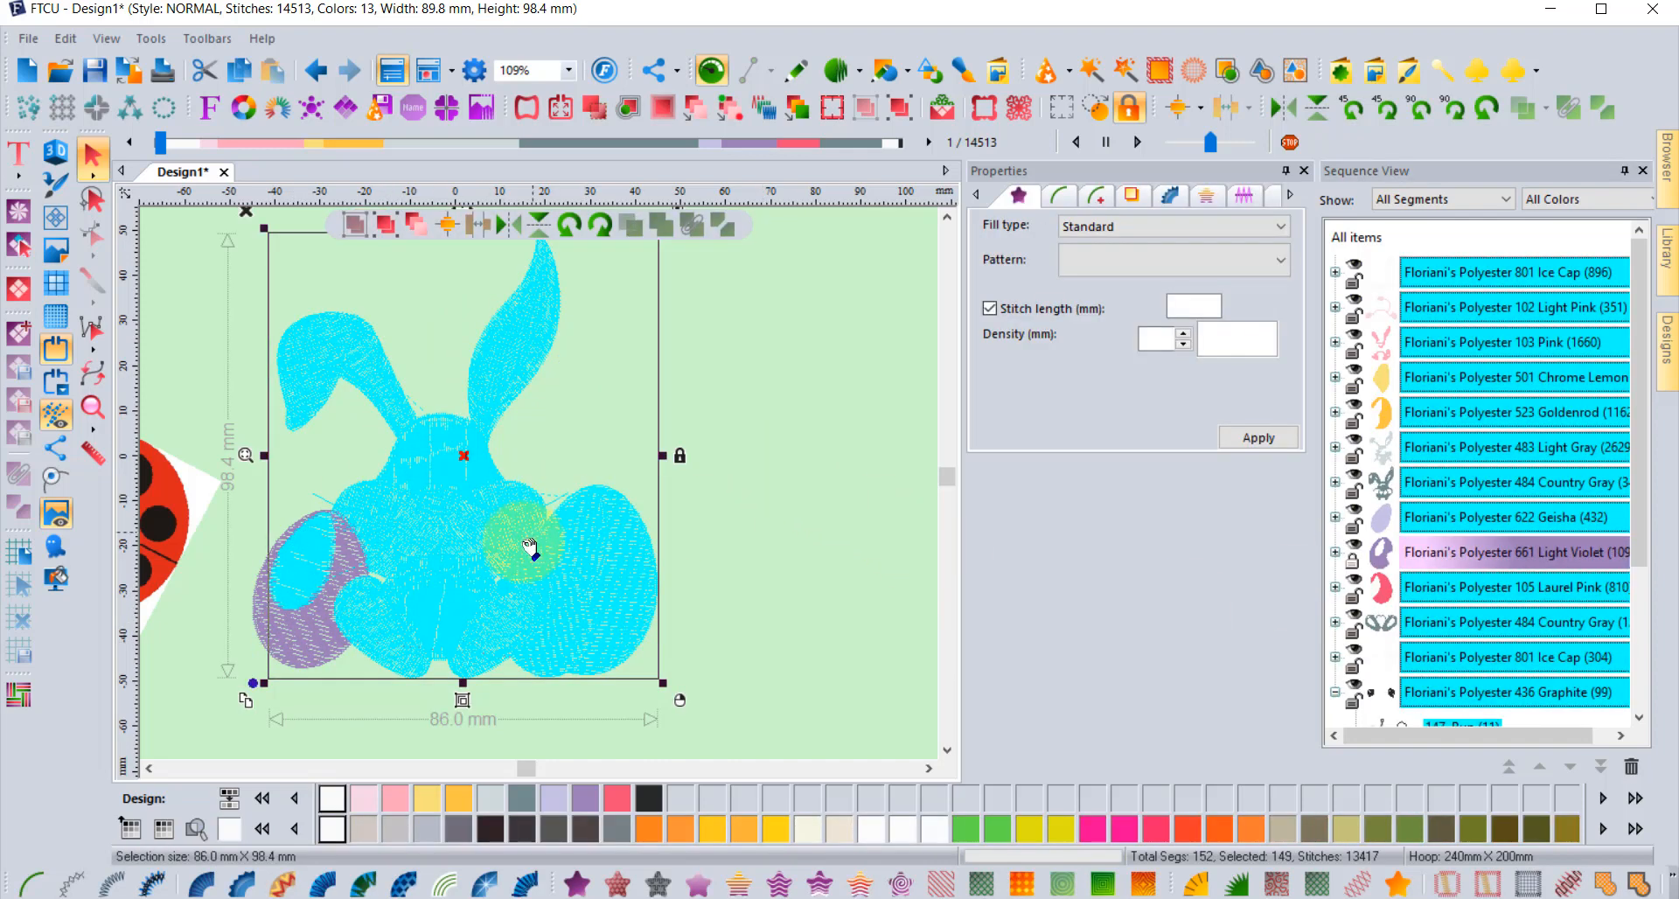
pyautogui.click(743, 491)
pyautogui.click(1354, 560)
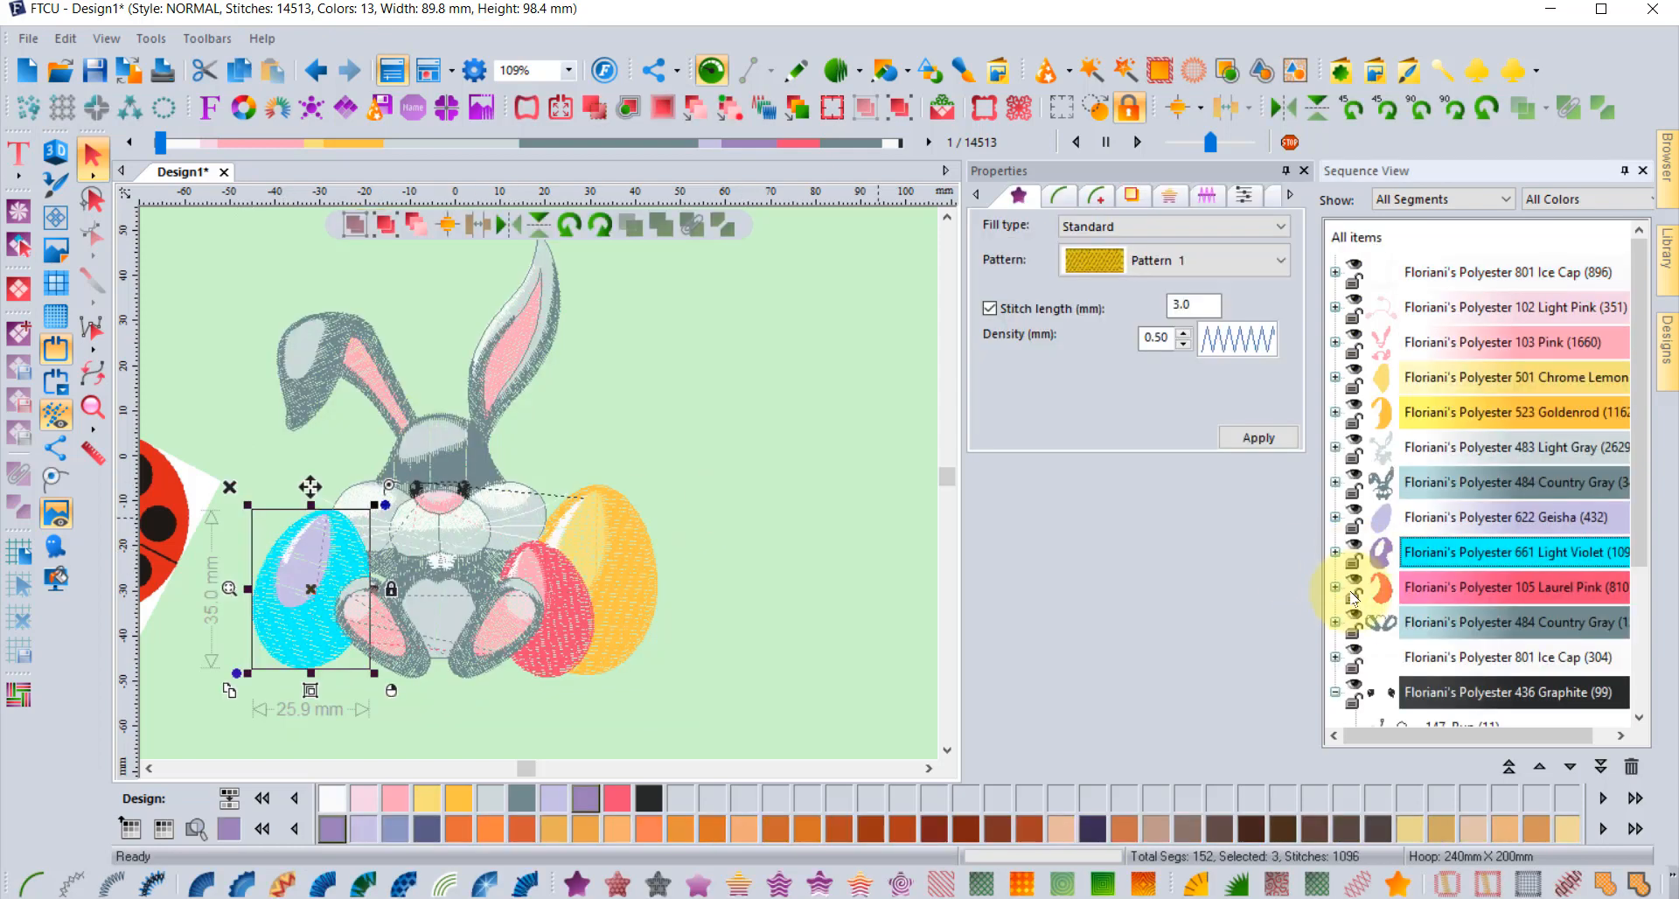
# Hide and reshow the egg's 661 Light Violet segments, and do the same with all stitches
pyautogui.click(1353, 545)
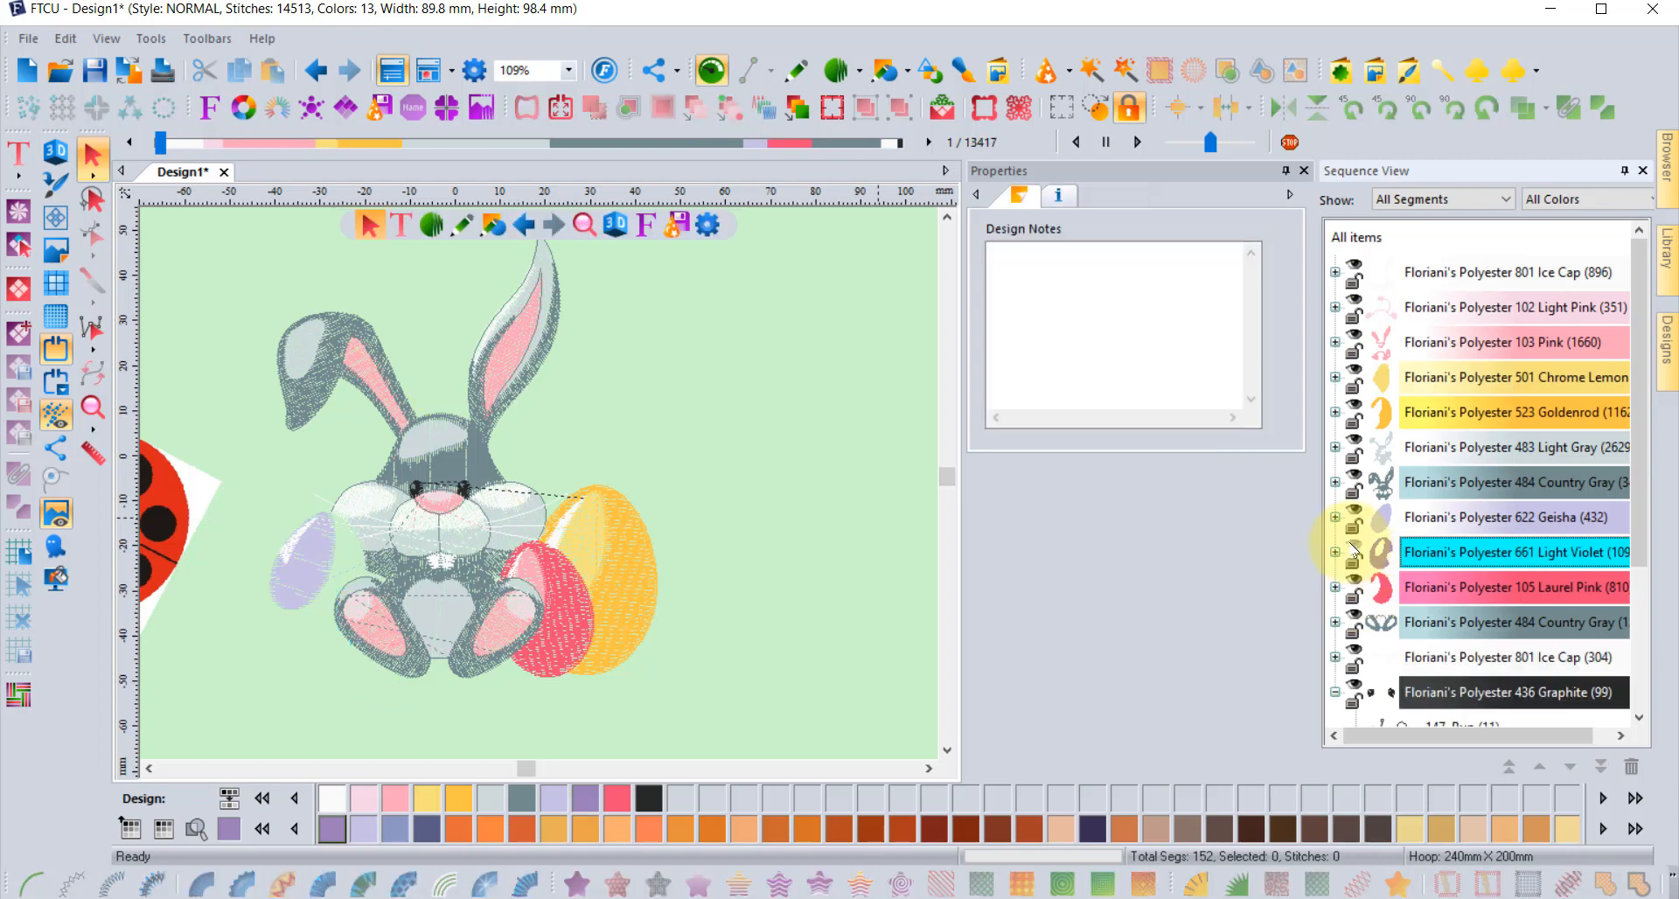
pyautogui.click(1352, 551)
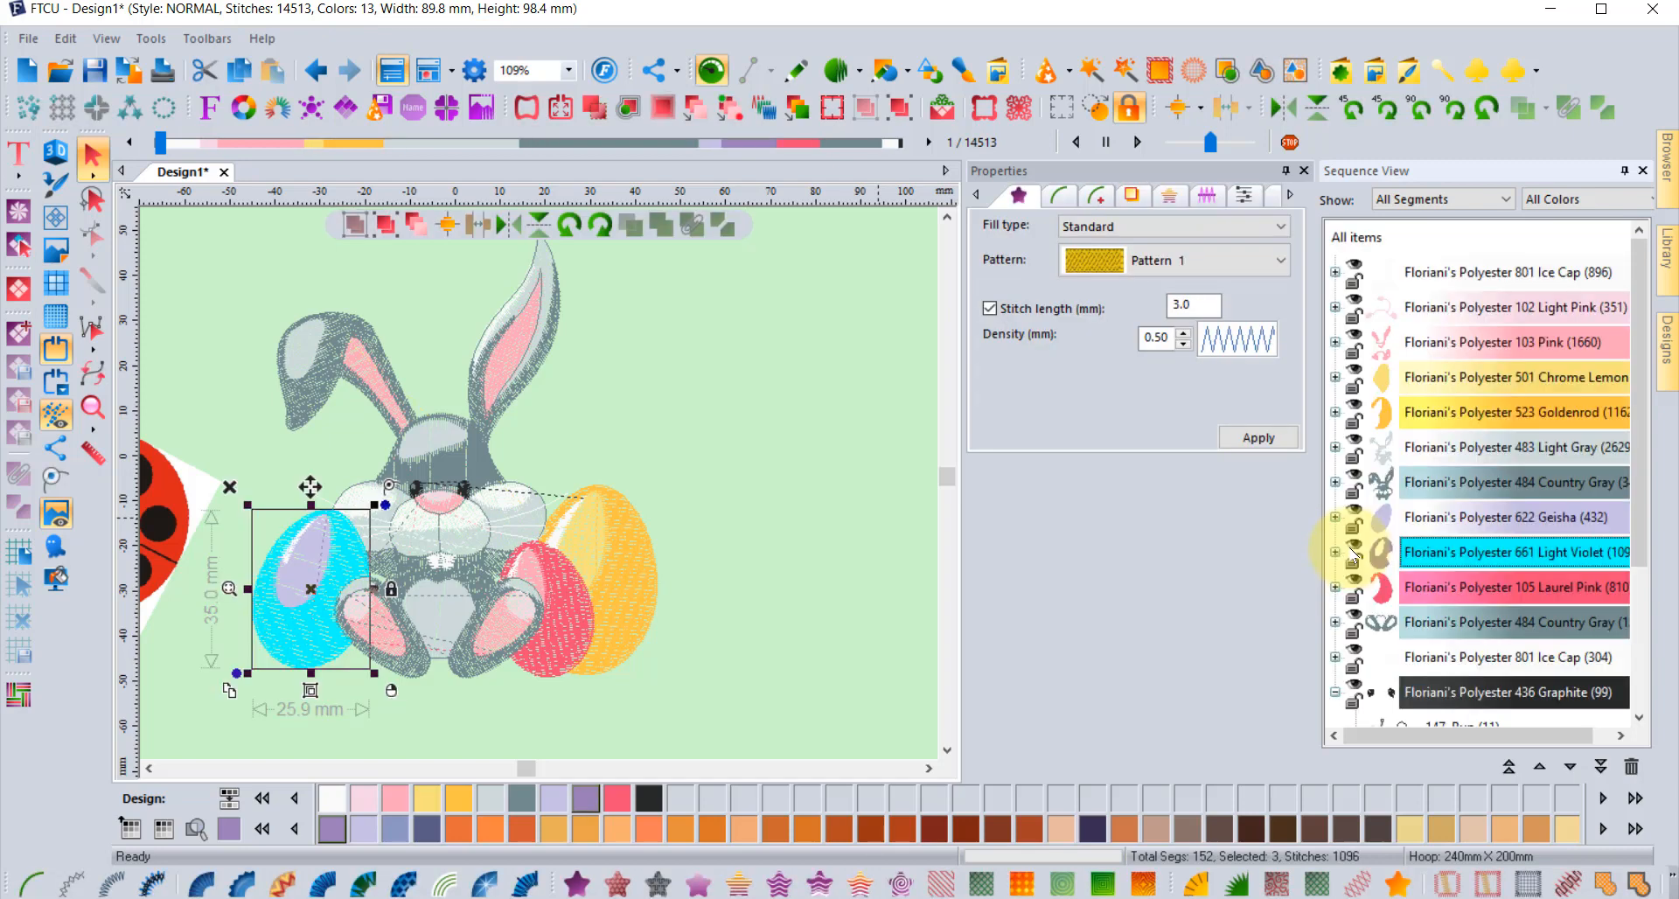
pyautogui.click(732, 487)
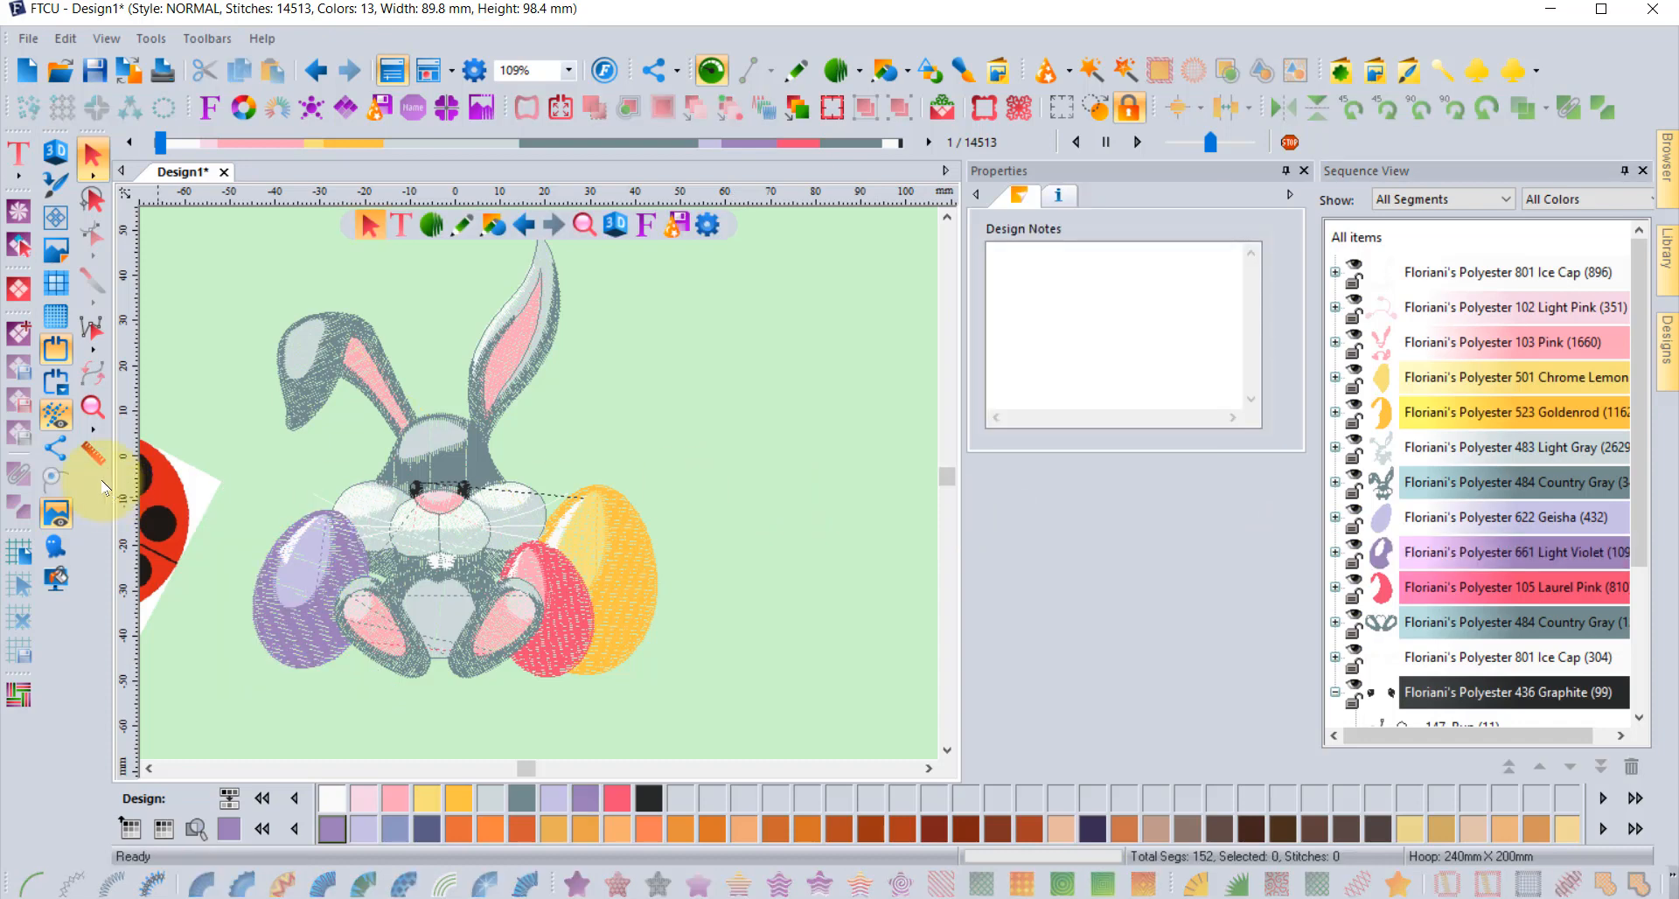
pyautogui.click(65, 418)
pyautogui.click(64, 418)
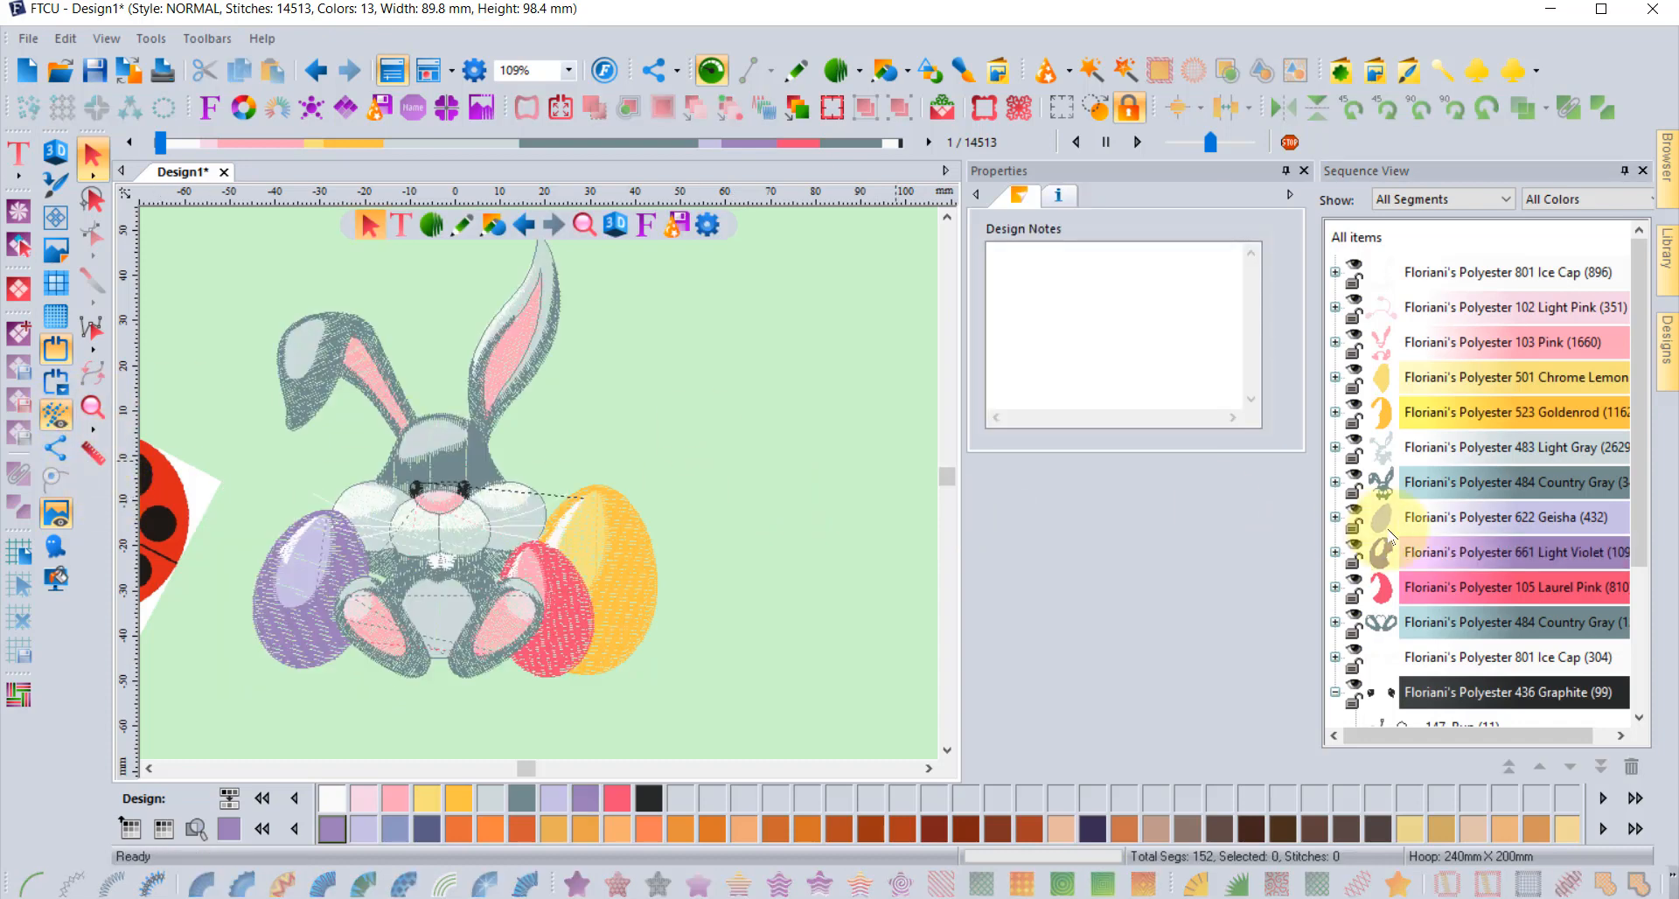
# Hide the purple egg's 661 Light Violet and 622 Geisha colors, briefly reshowing the 661 Light Violet part
pyautogui.click(1354, 550)
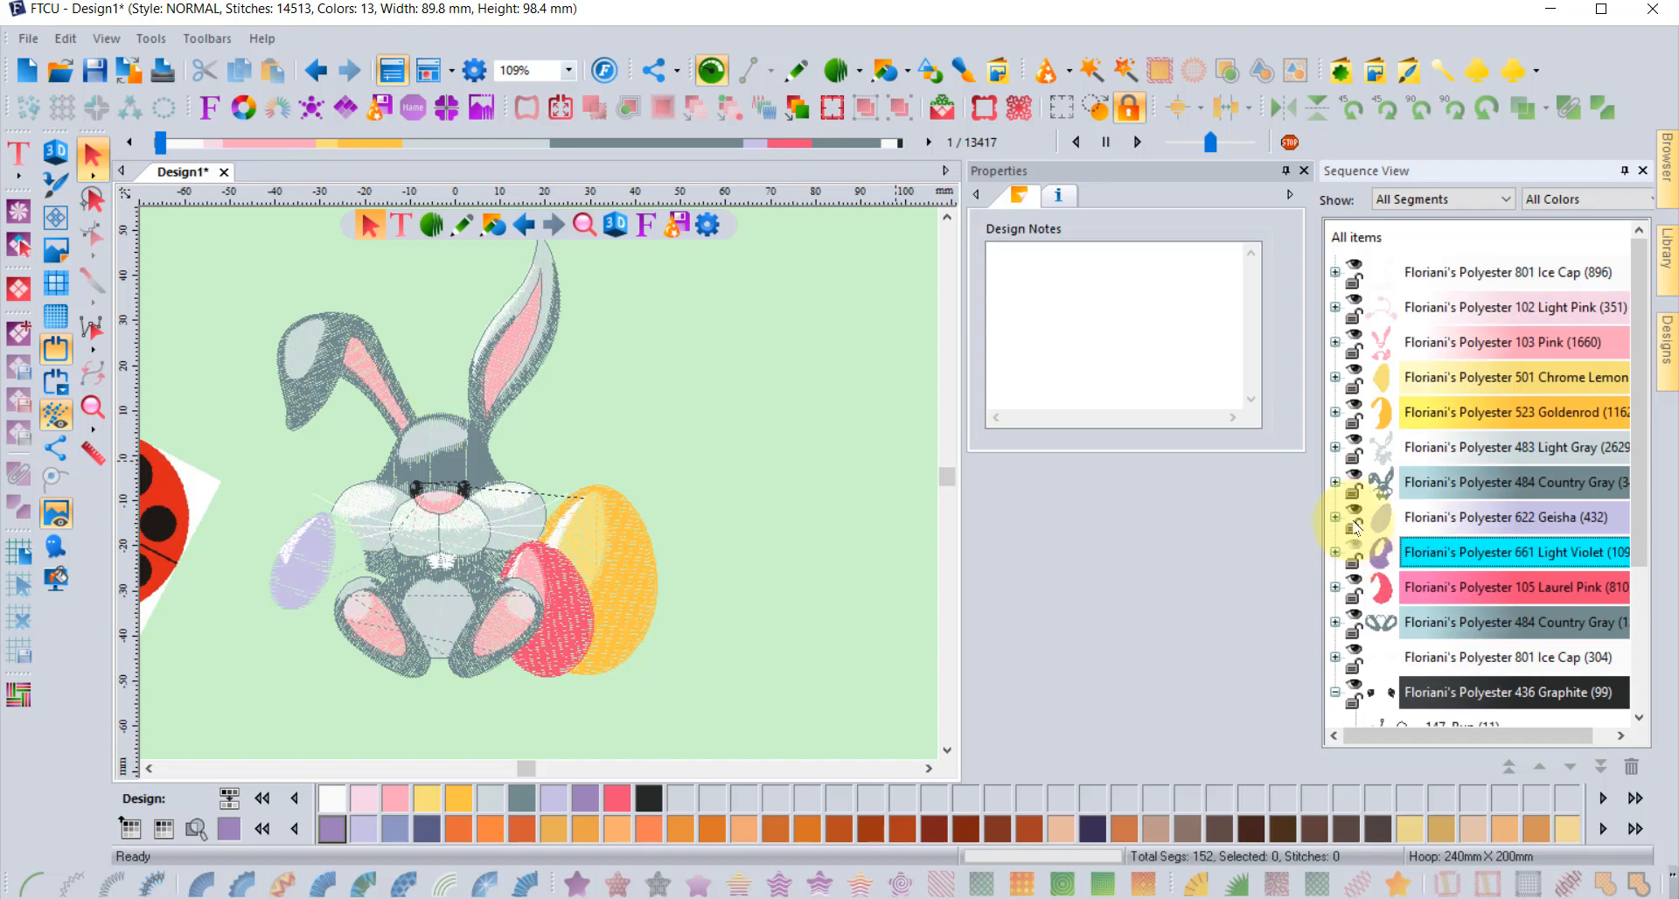
pyautogui.click(1354, 515)
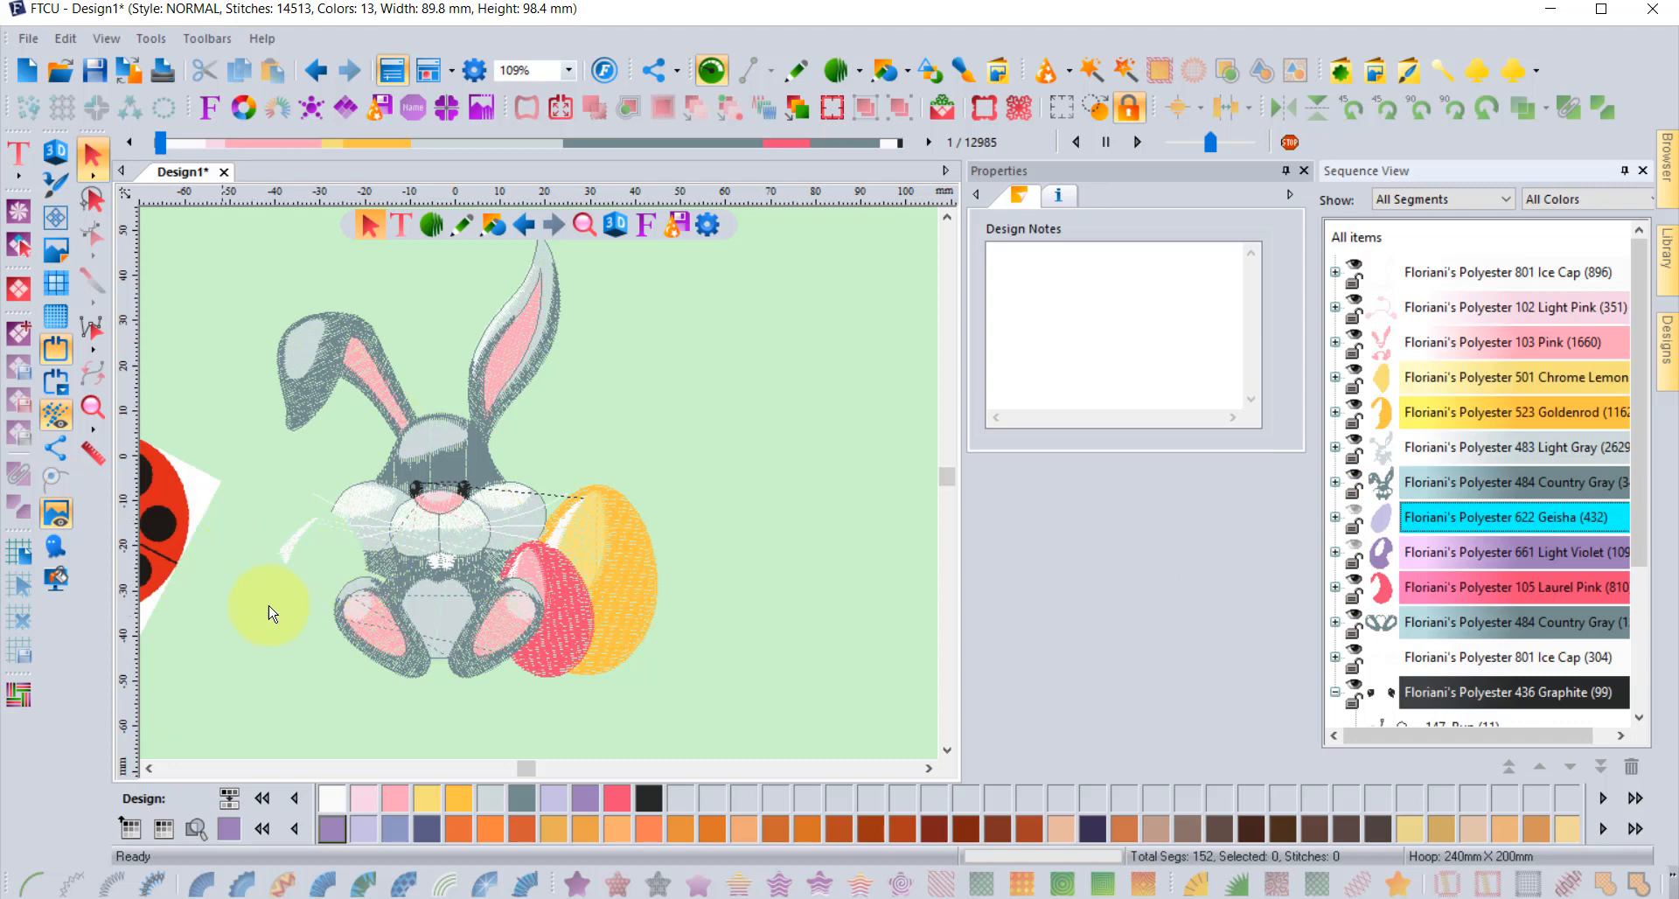
pyautogui.click(1355, 550)
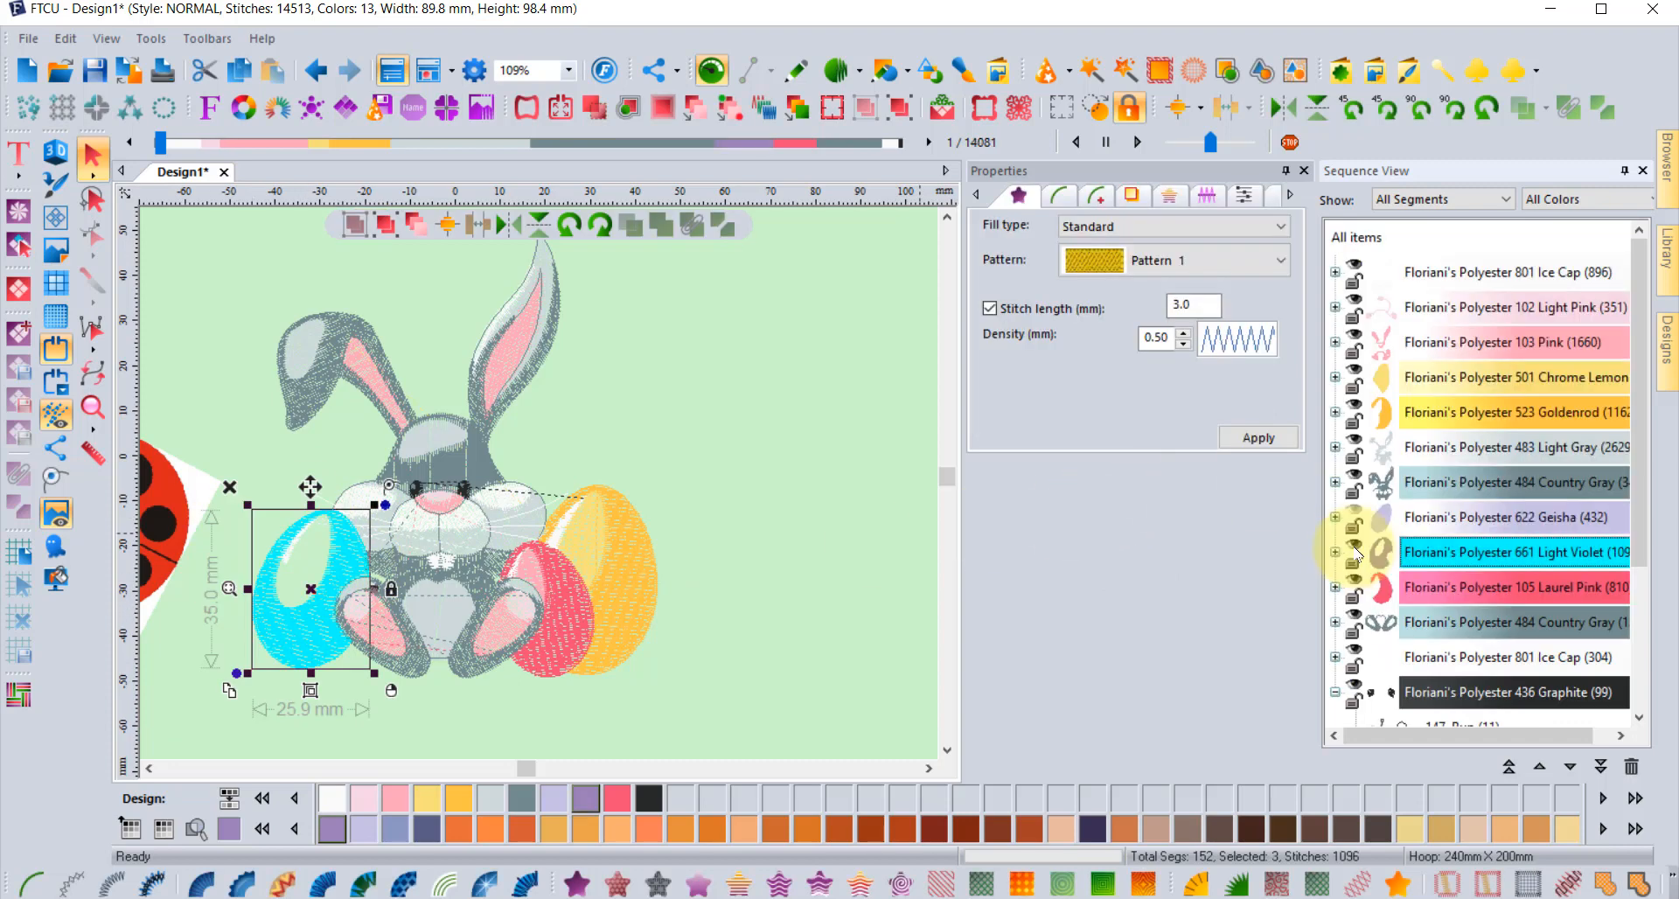
pyautogui.click(1354, 551)
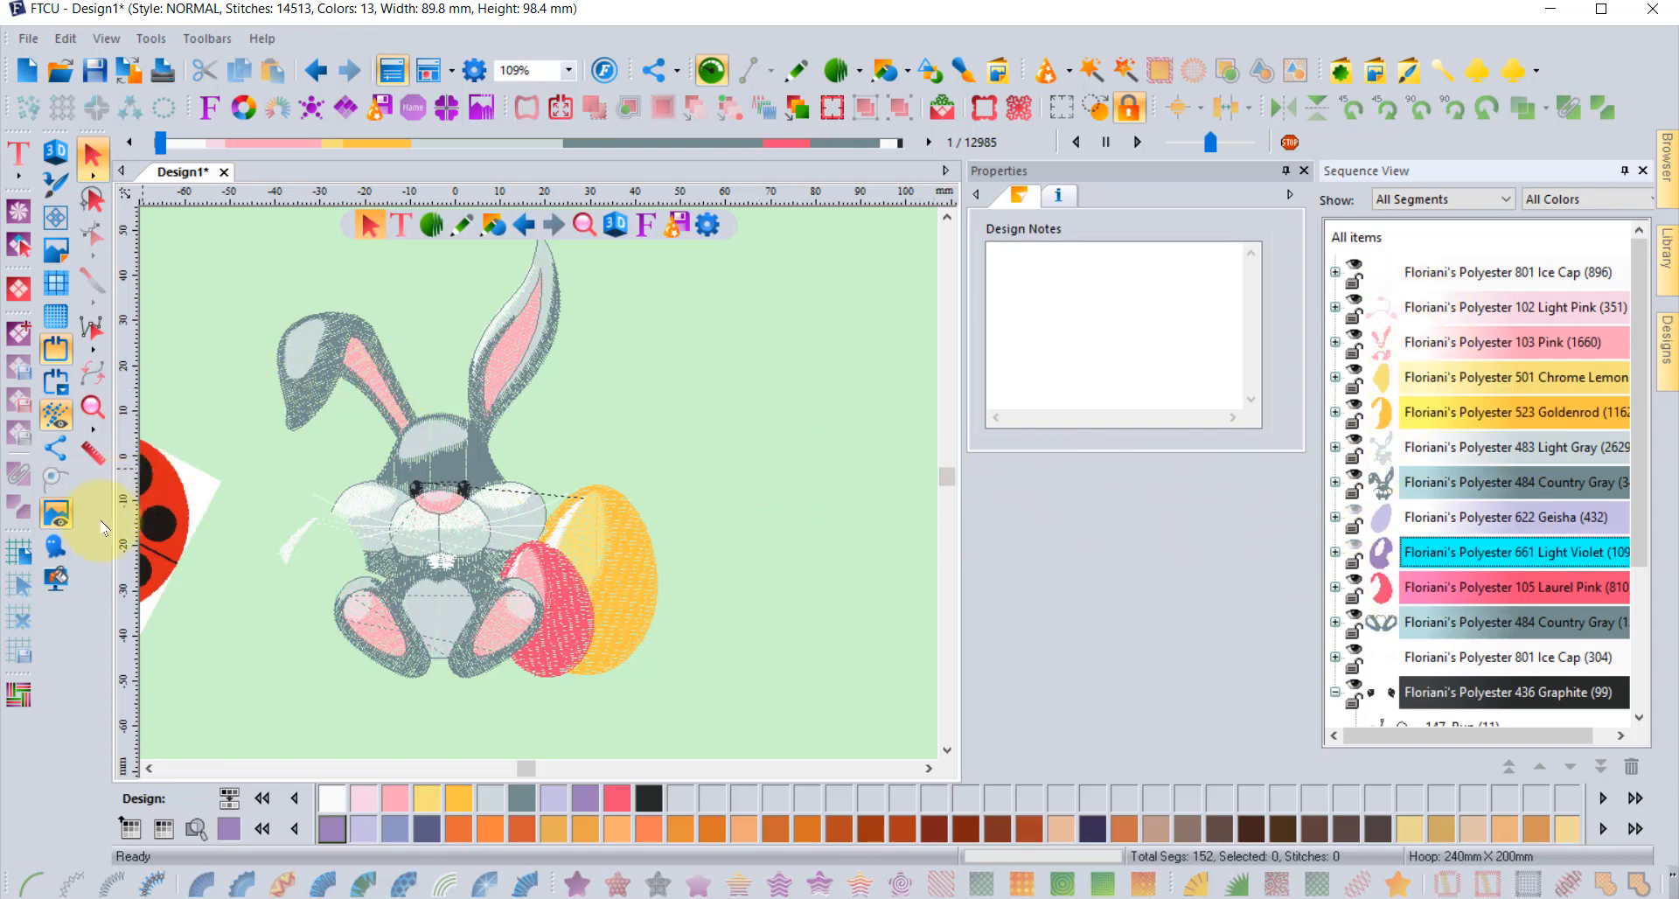
# Turn on Ghost display to draw the egg's hidden segments and examine them beside the bunny
pyautogui.click(55, 546)
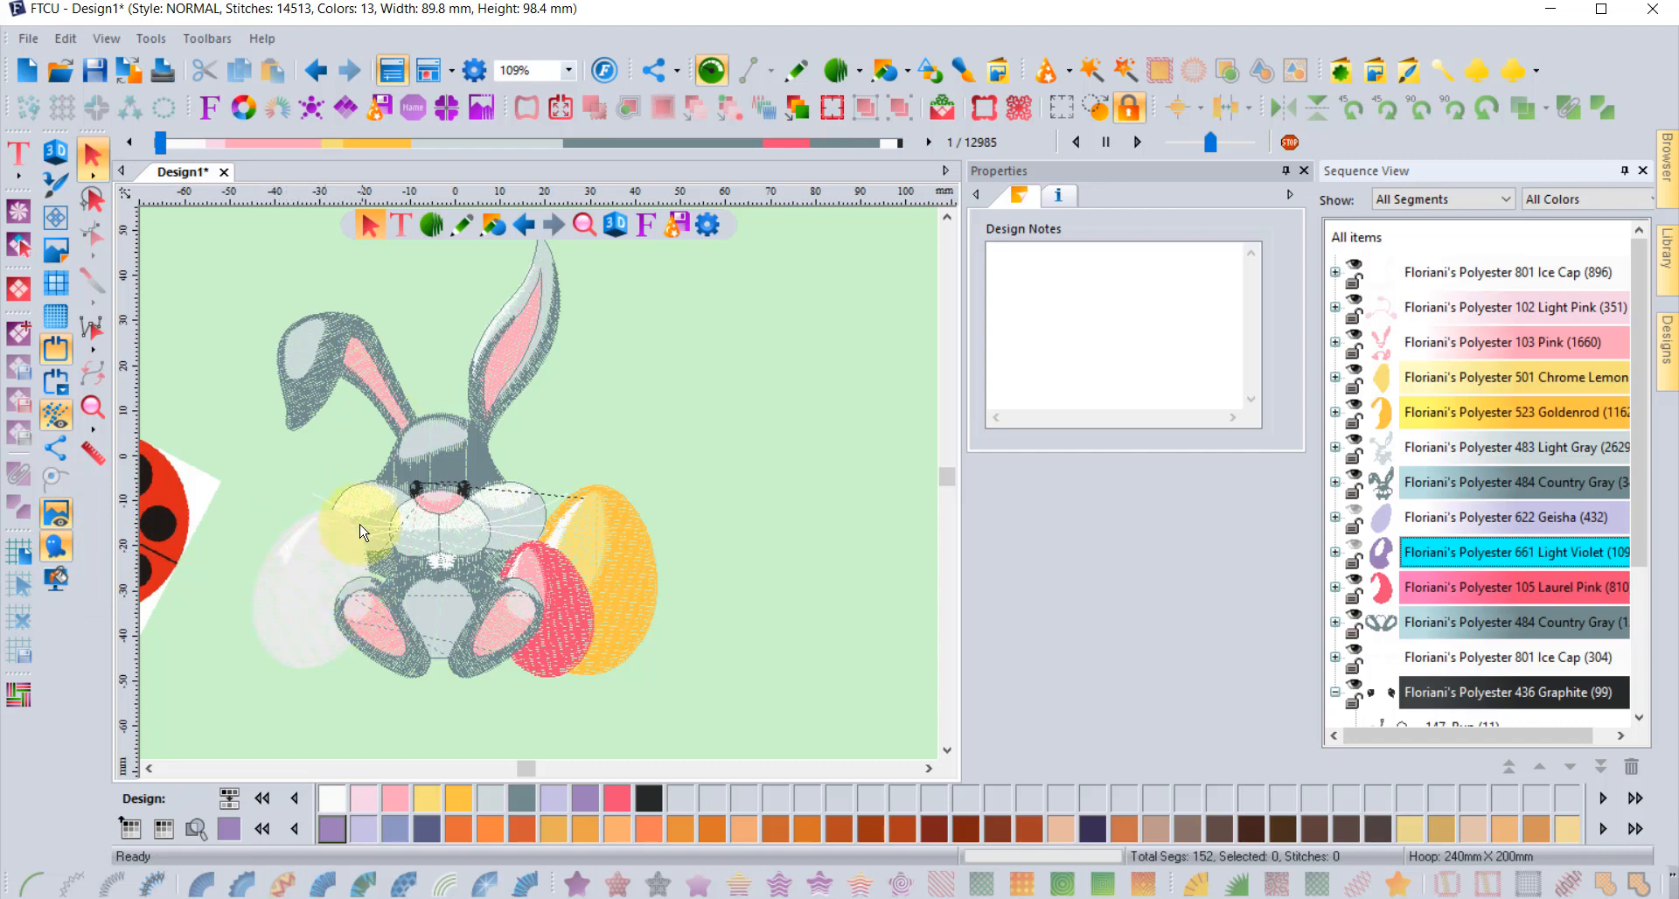
pyautogui.scroll(2, 362, 520)
pyautogui.scroll(-2, 361, 525)
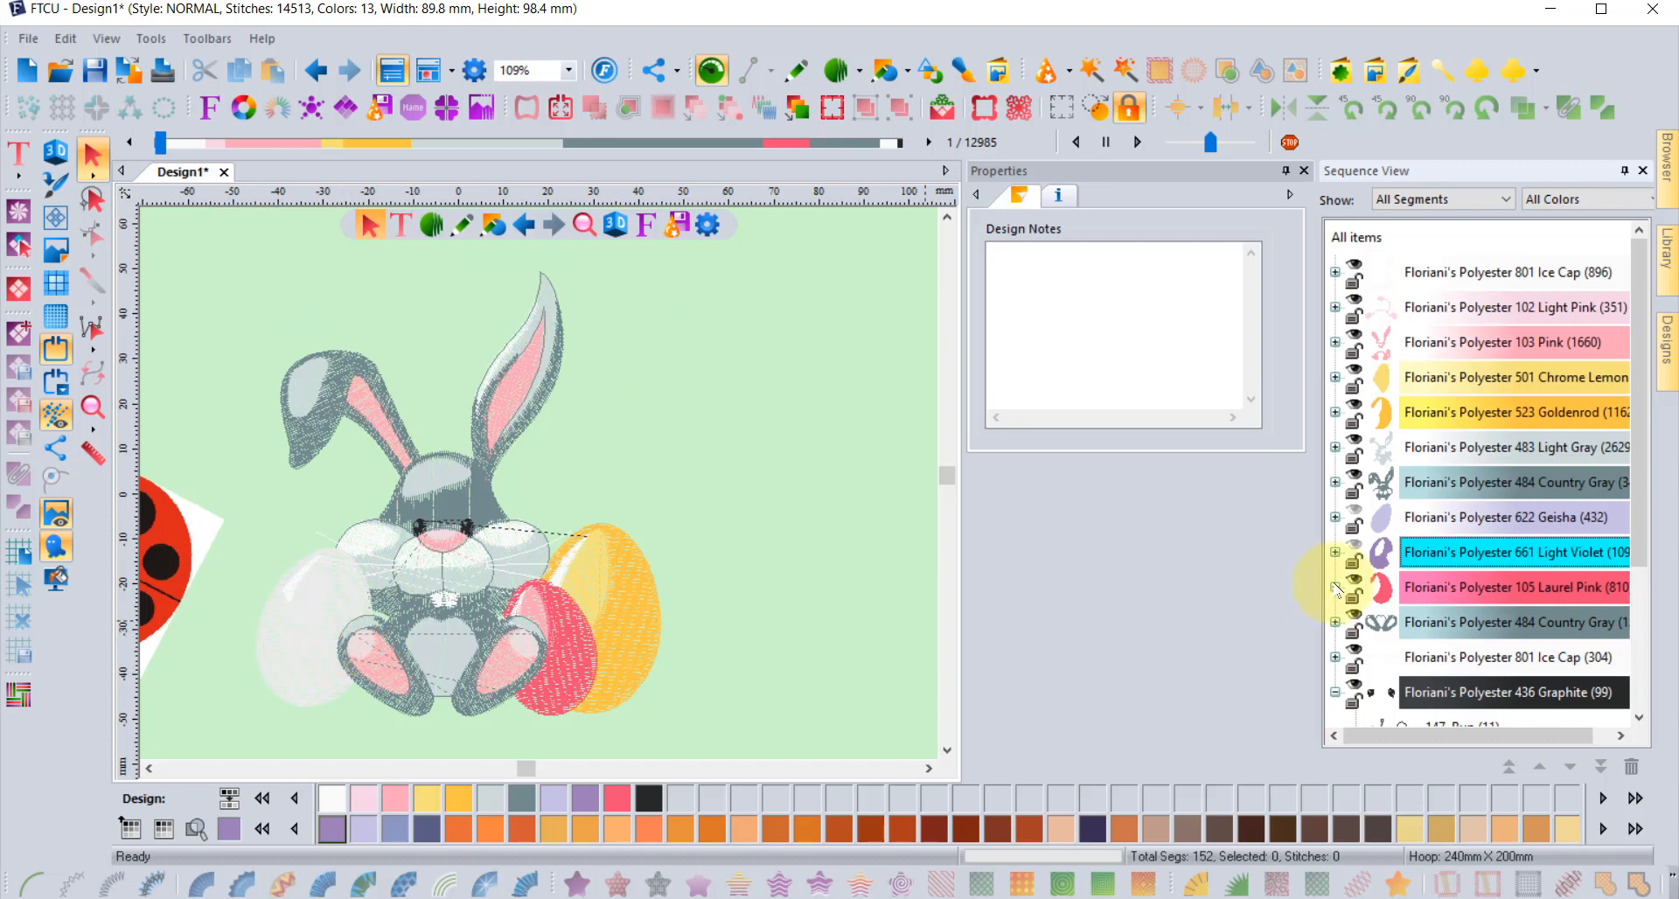
# Reshow the purple egg's 661 Light Violet segments and clear the selection
pyautogui.click(1350, 548)
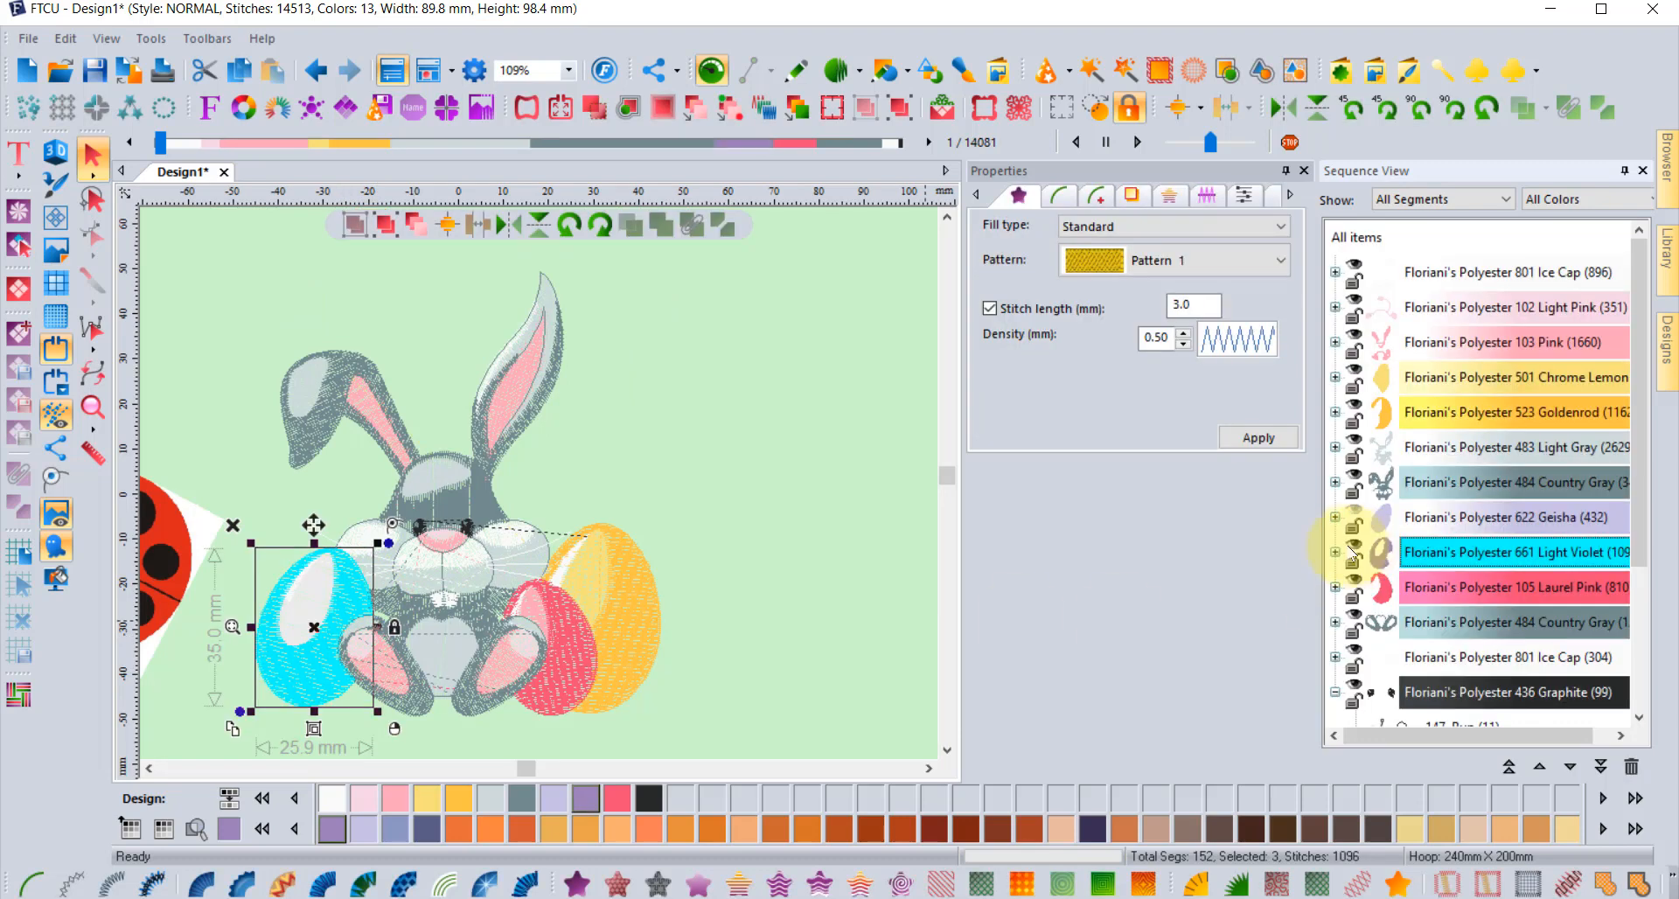
pyautogui.click(769, 423)
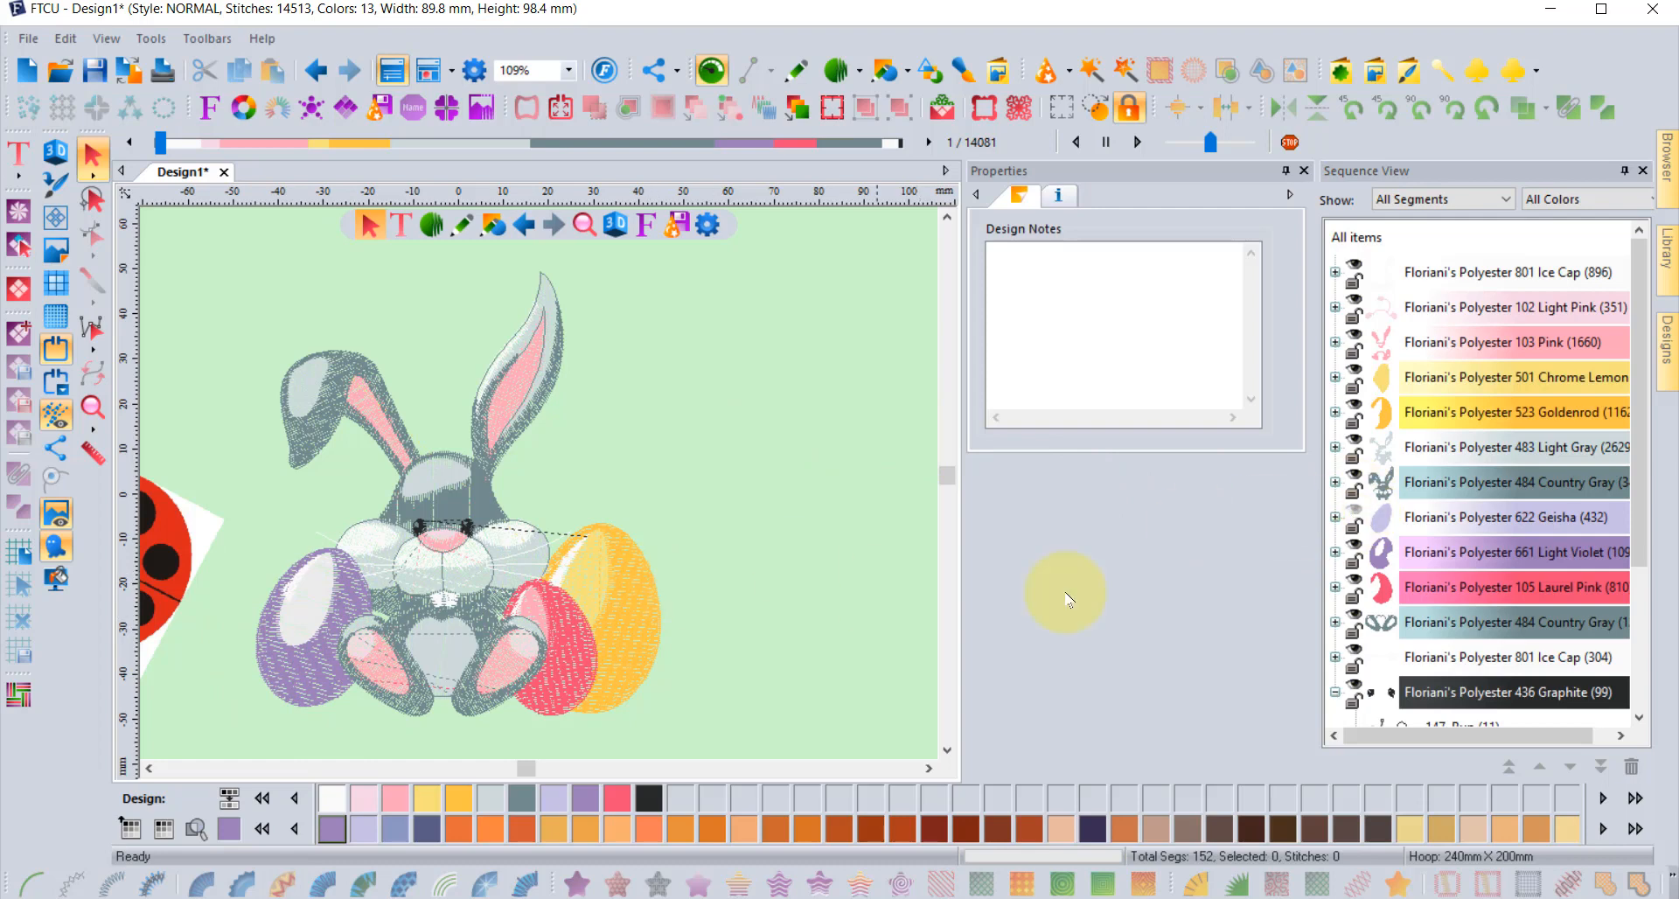
pyautogui.click(55, 547)
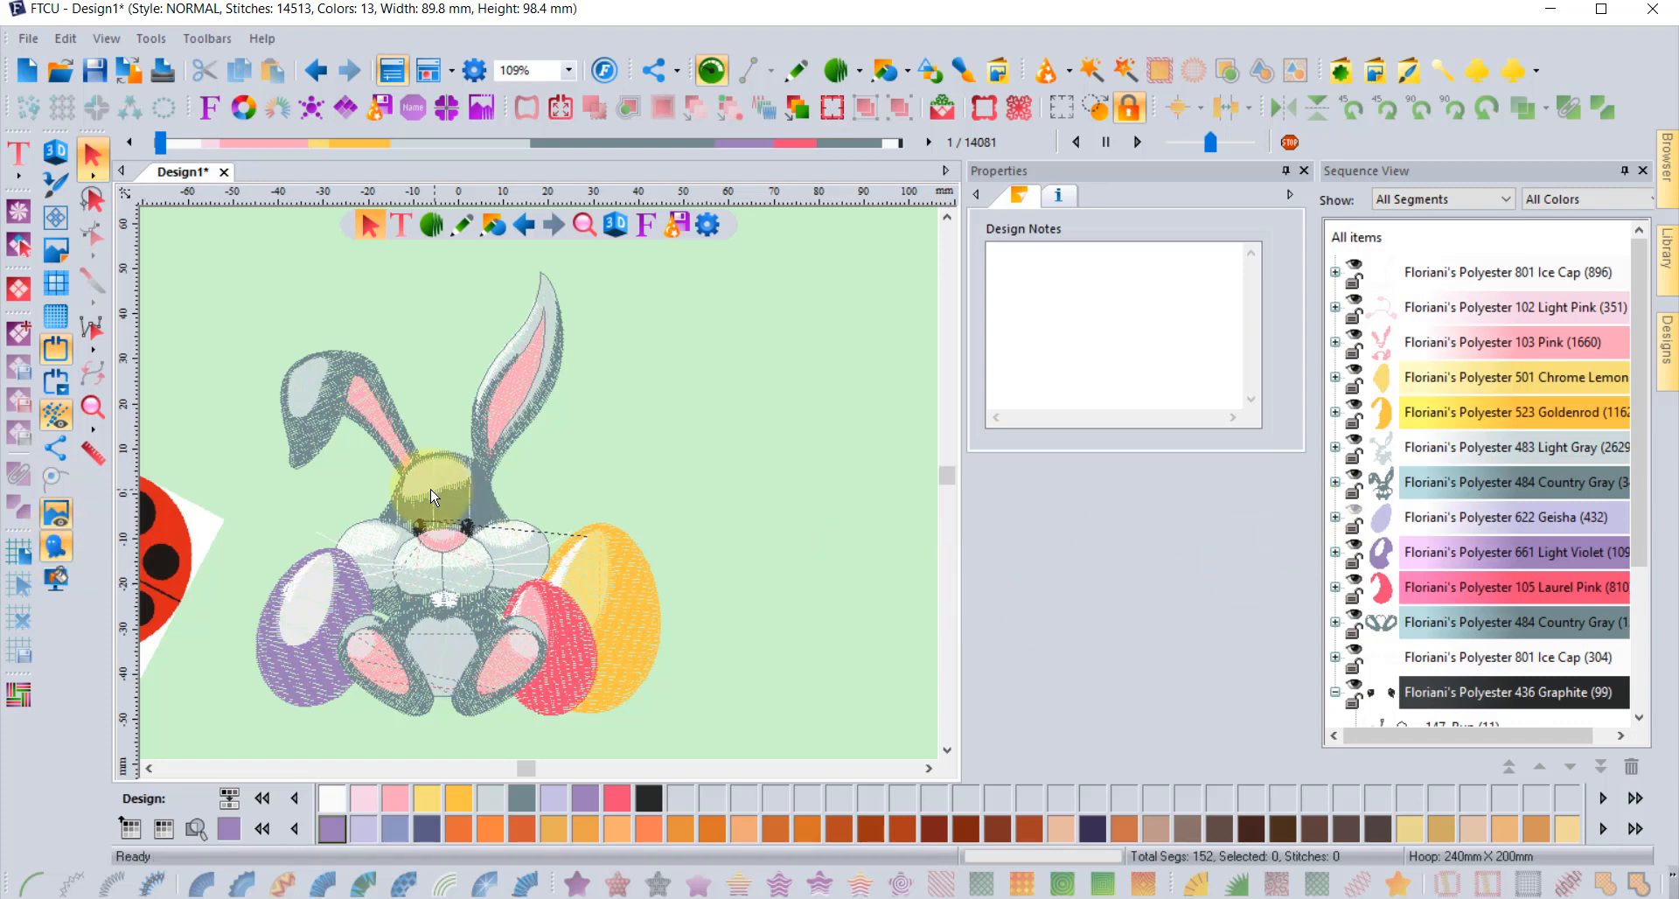
# Change the workspace background to the light cyan basic color (red 128, green 255, blue 255)
pyautogui.click(58, 580)
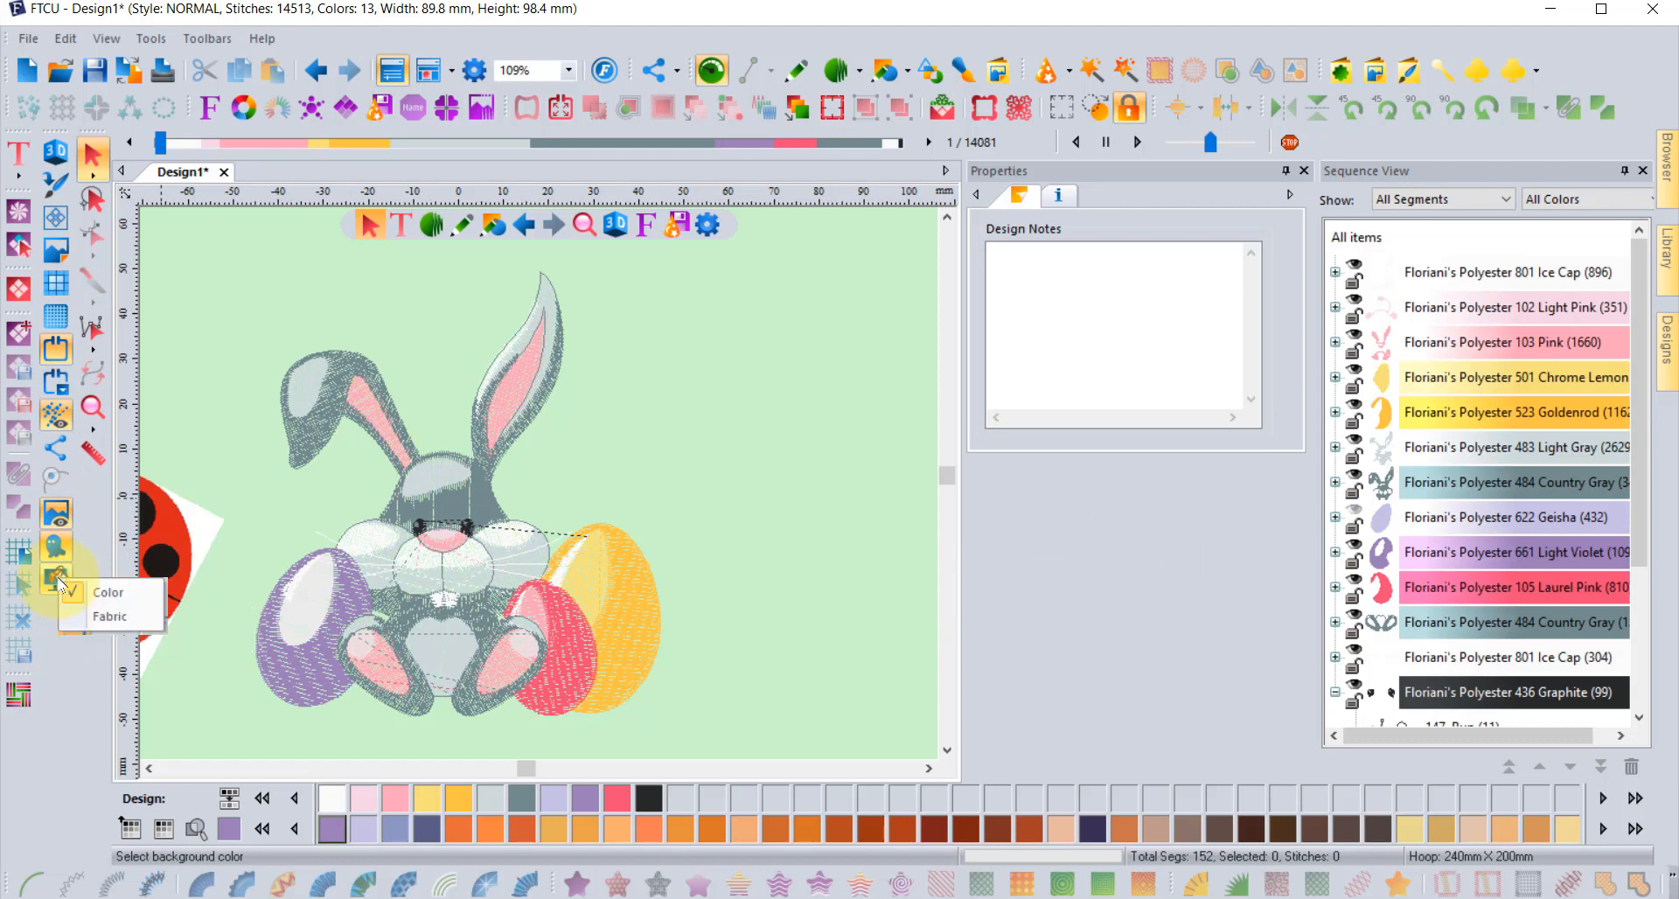
pyautogui.click(110, 597)
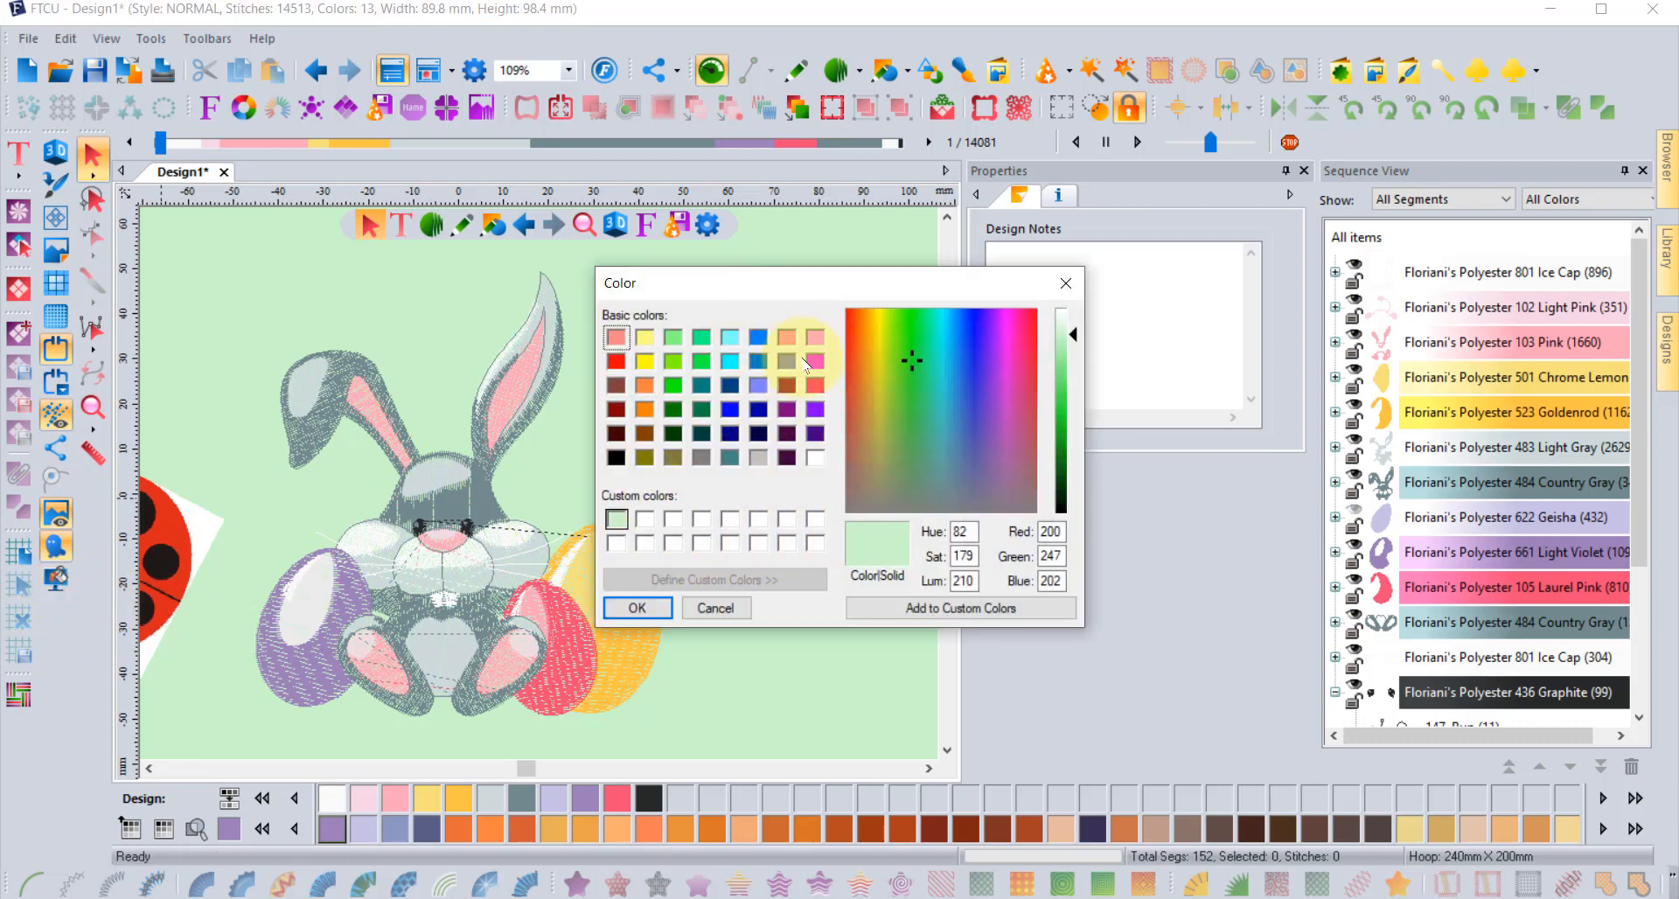
pyautogui.click(730, 337)
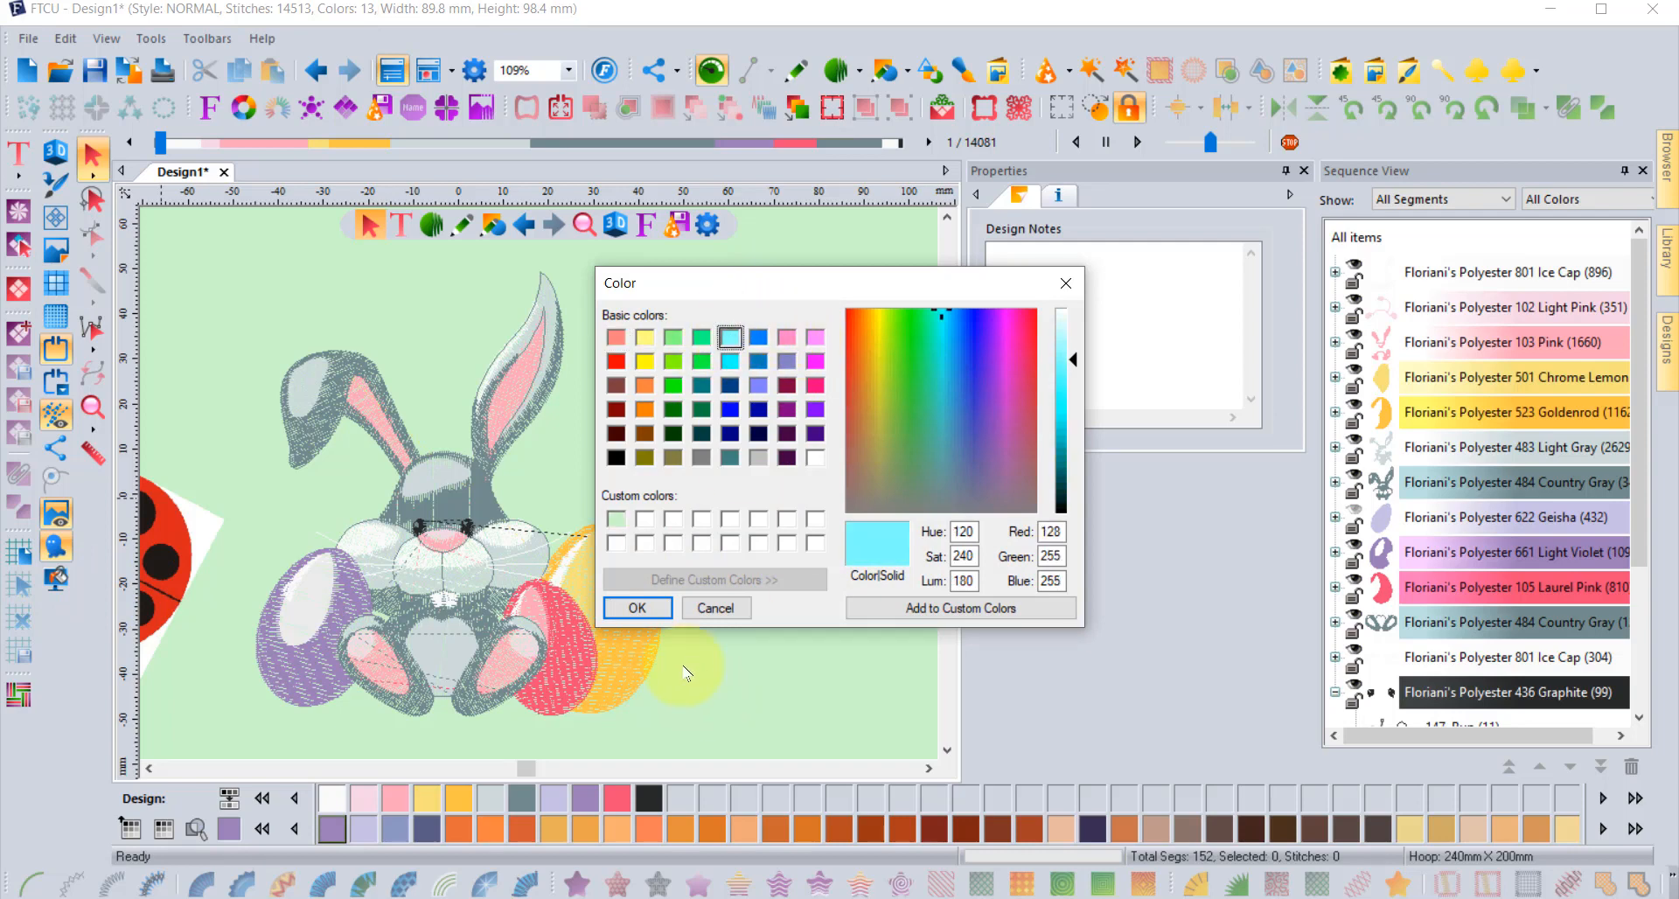
pyautogui.click(638, 608)
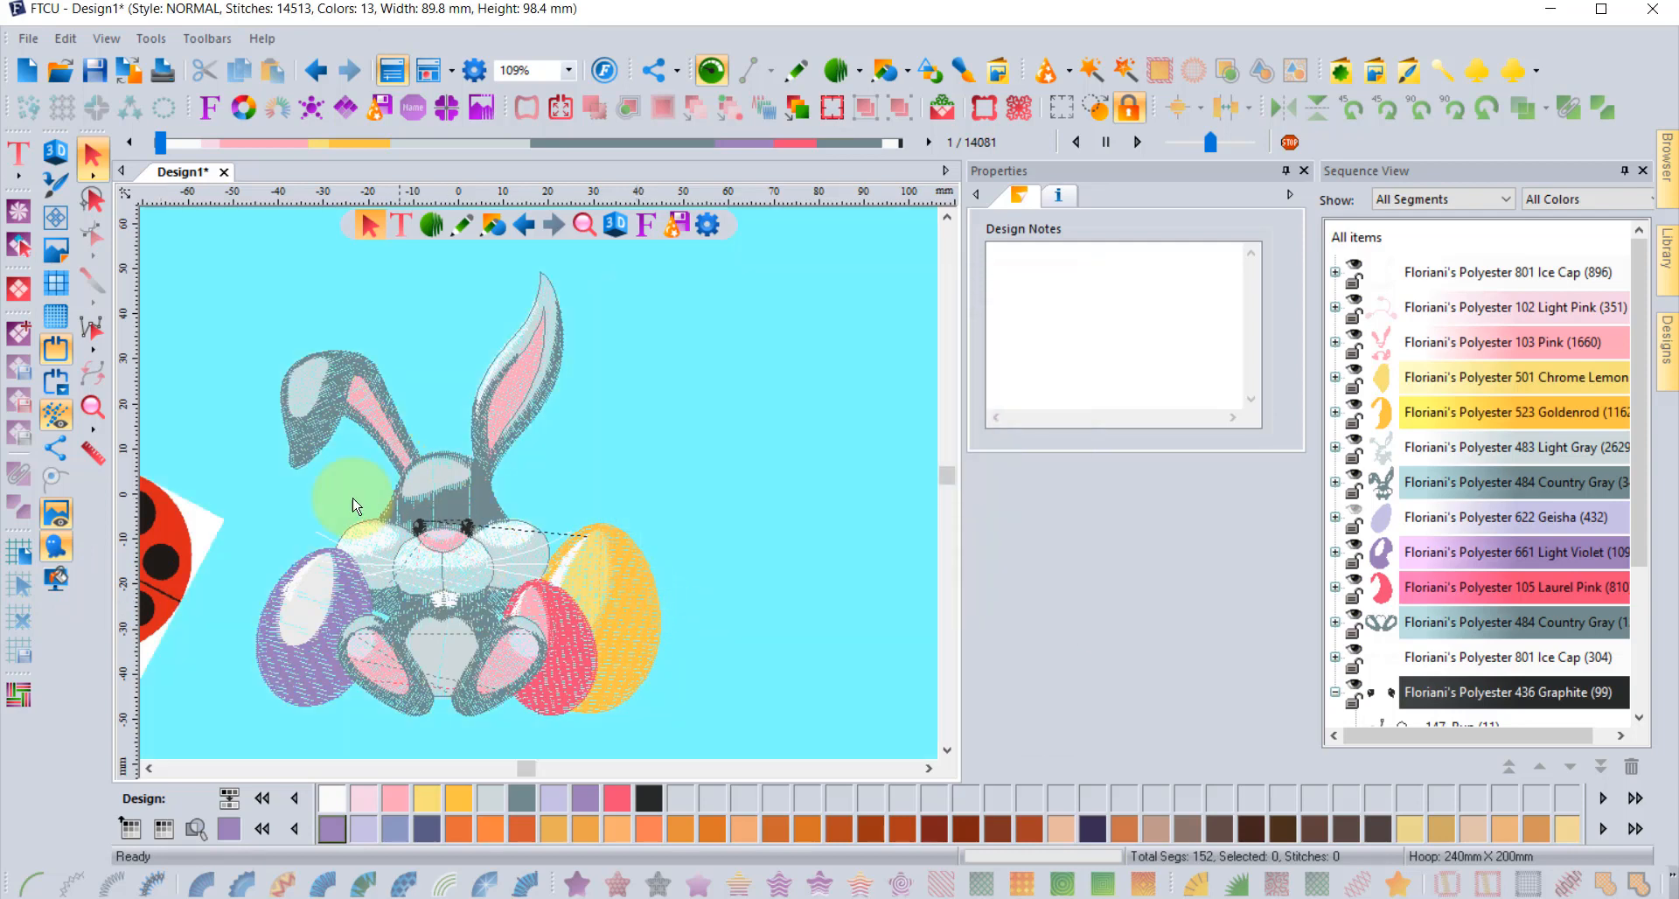
pyautogui.click(93, 407)
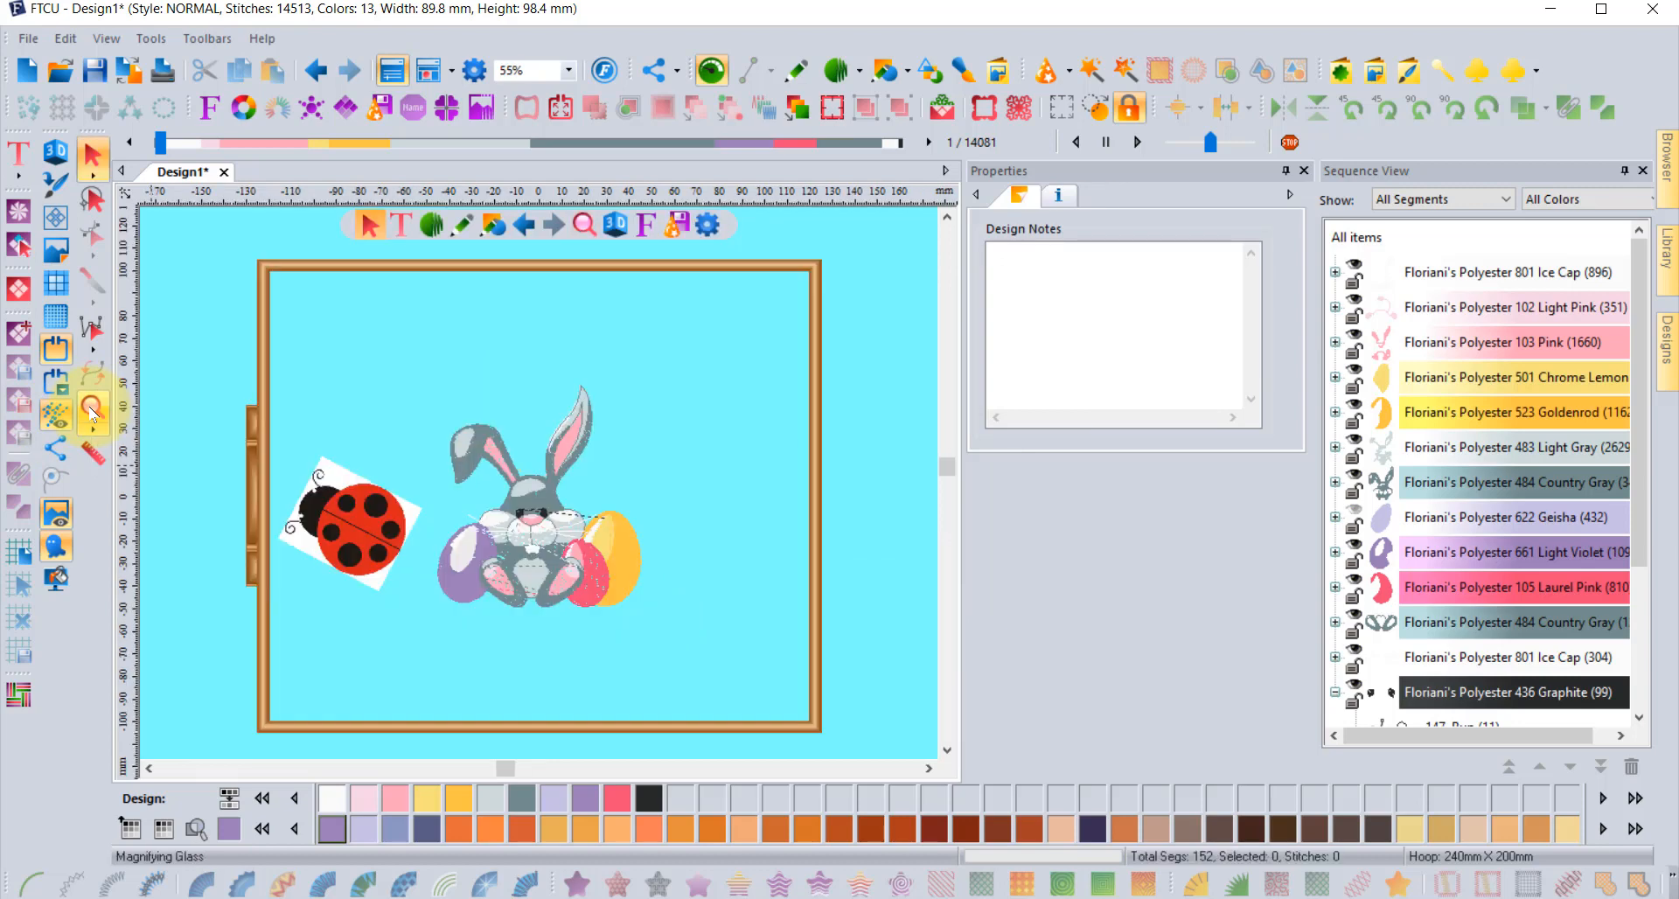